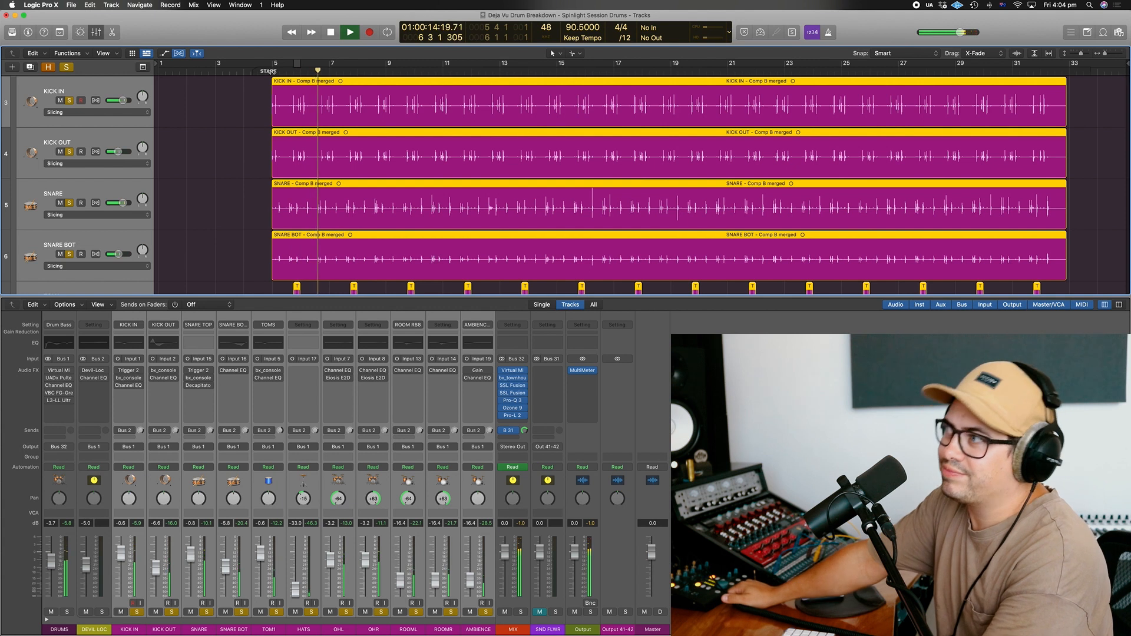
# Step: Stop playback and check which bus the AMBIENCE channel's output is routed to
pyautogui.press('space')
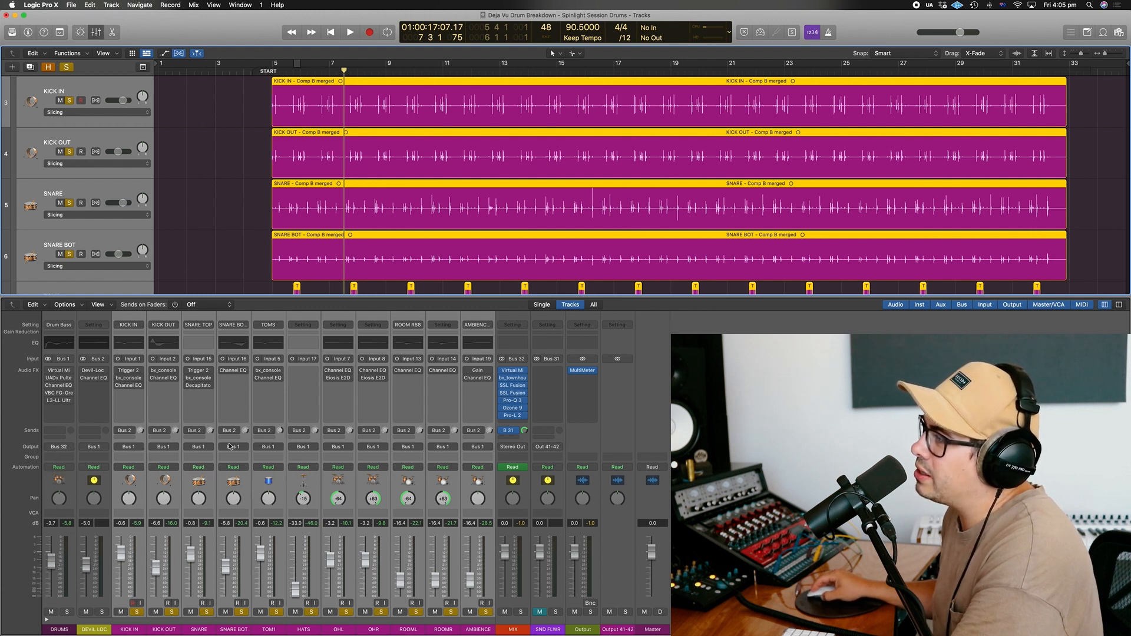
pyautogui.click(478, 447)
pyautogui.moveTo(489, 477)
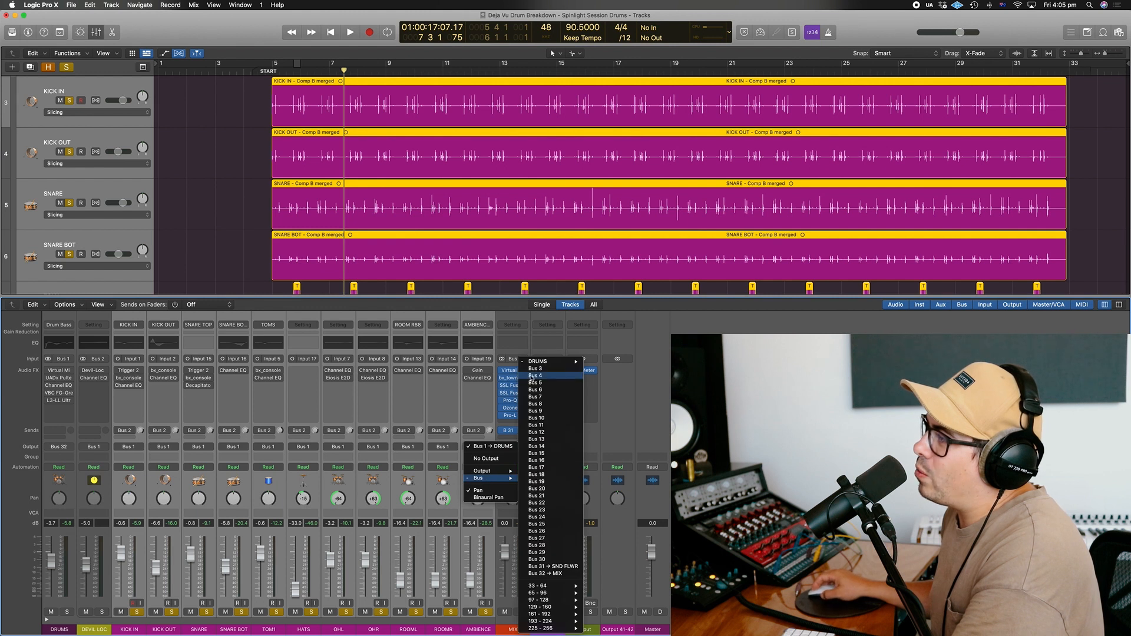
pyautogui.click(136, 480)
pyautogui.moveTo(136, 480); pyautogui.dragTo(470, 474)
# Step: Check which bus the AMBIENCE channel's send feeds
pyautogui.click(479, 433)
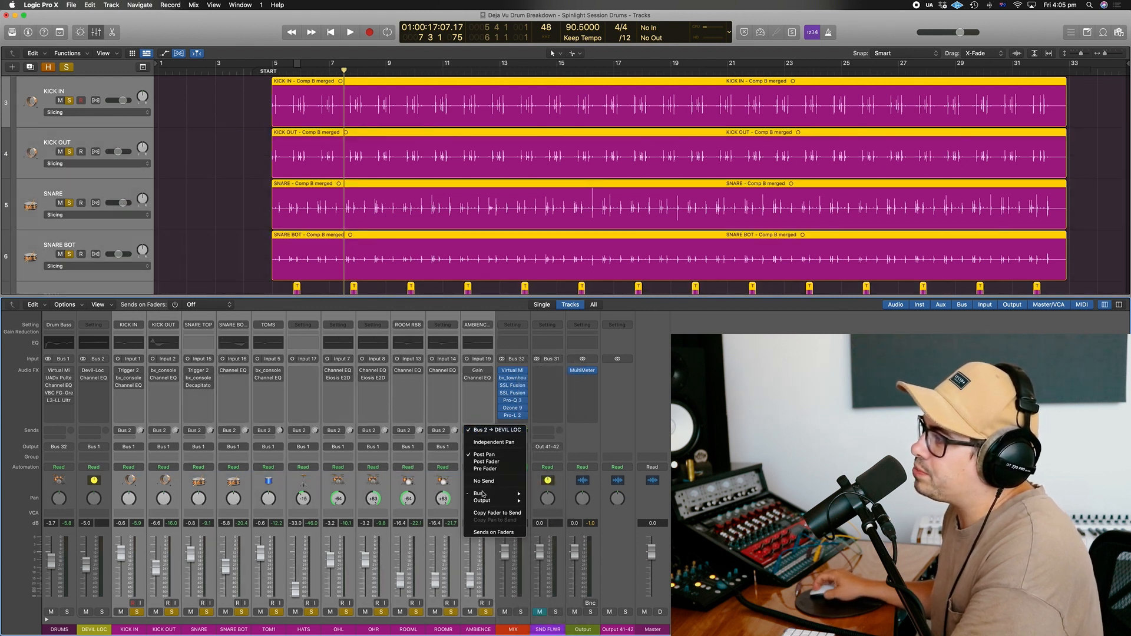
pyautogui.moveTo(485, 493)
pyautogui.moveTo(560, 361)
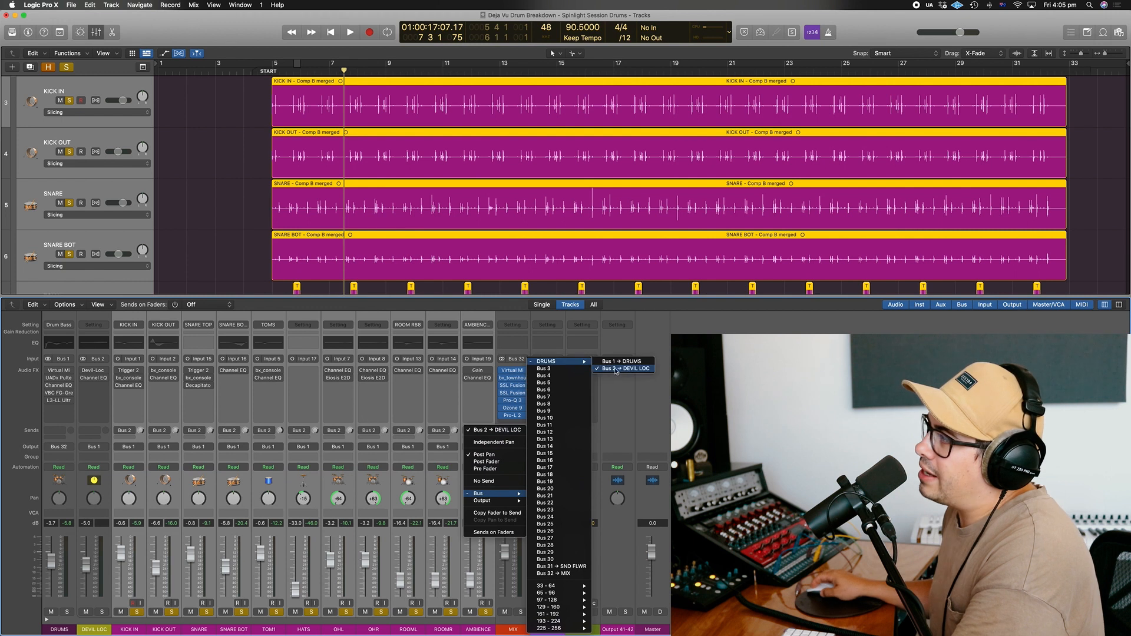
pyautogui.click(101, 481)
# Step: Check which bus the DEVIL LOC channel's output is routed to
pyautogui.click(95, 447)
pyautogui.moveTo(109, 479)
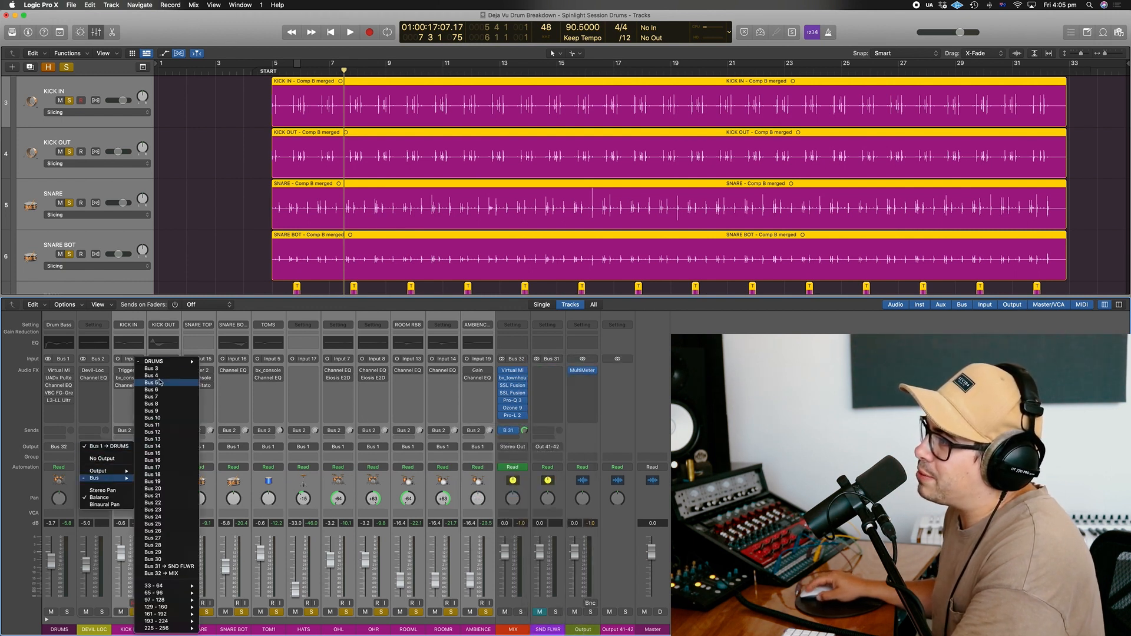
pyautogui.moveTo(168, 361)
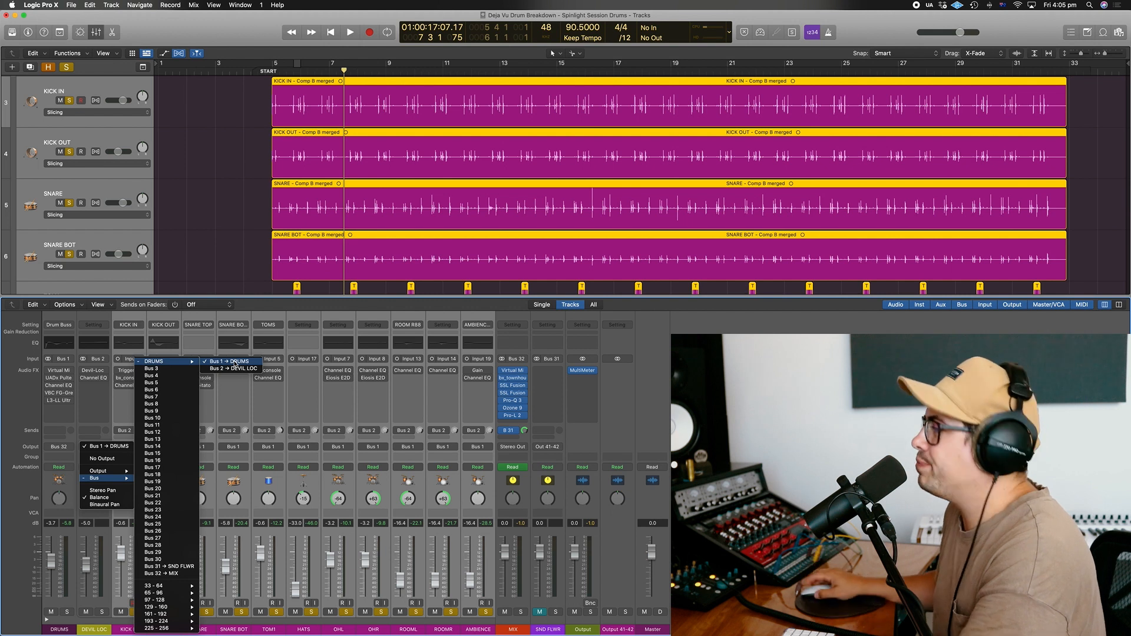
pyautogui.click(480, 484)
# Step: Enable the Bus 2 sends on all drum channels from KICK IN to AMBIENCE, and enable and open DEVIL LOC's Devil-Loc plugin
pyautogui.moveTo(484, 480); pyautogui.dragTo(141, 487)
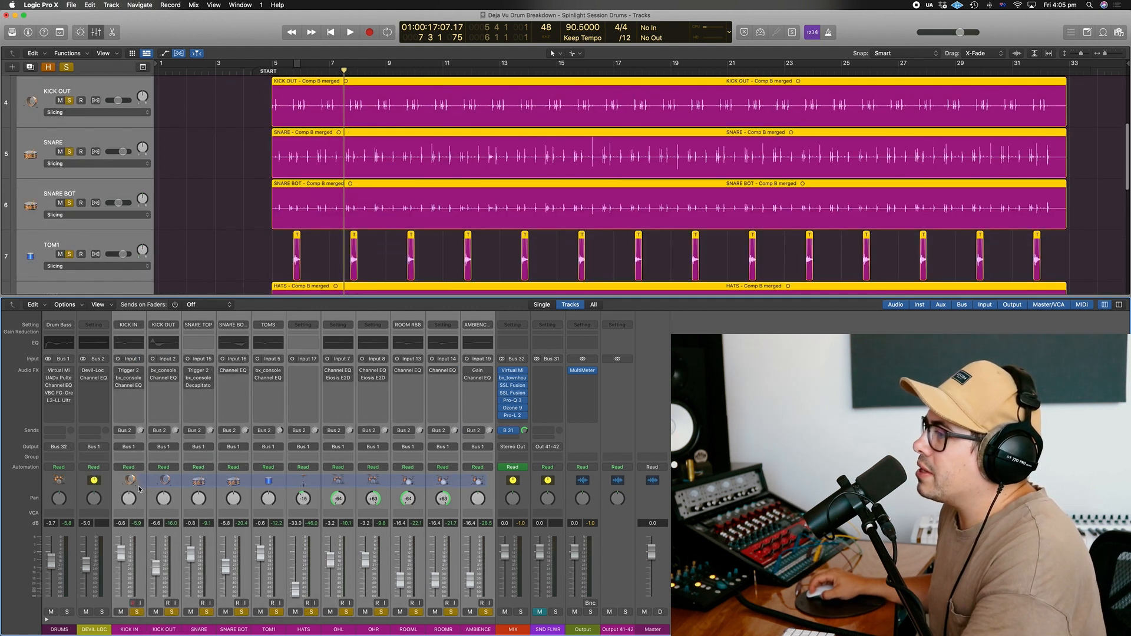
pyautogui.click(100, 492)
pyautogui.moveTo(125, 476); pyautogui.dragTo(510, 474)
pyautogui.click(478, 468)
pyautogui.click(180, 474)
pyautogui.moveTo(133, 480); pyautogui.dragTo(482, 490)
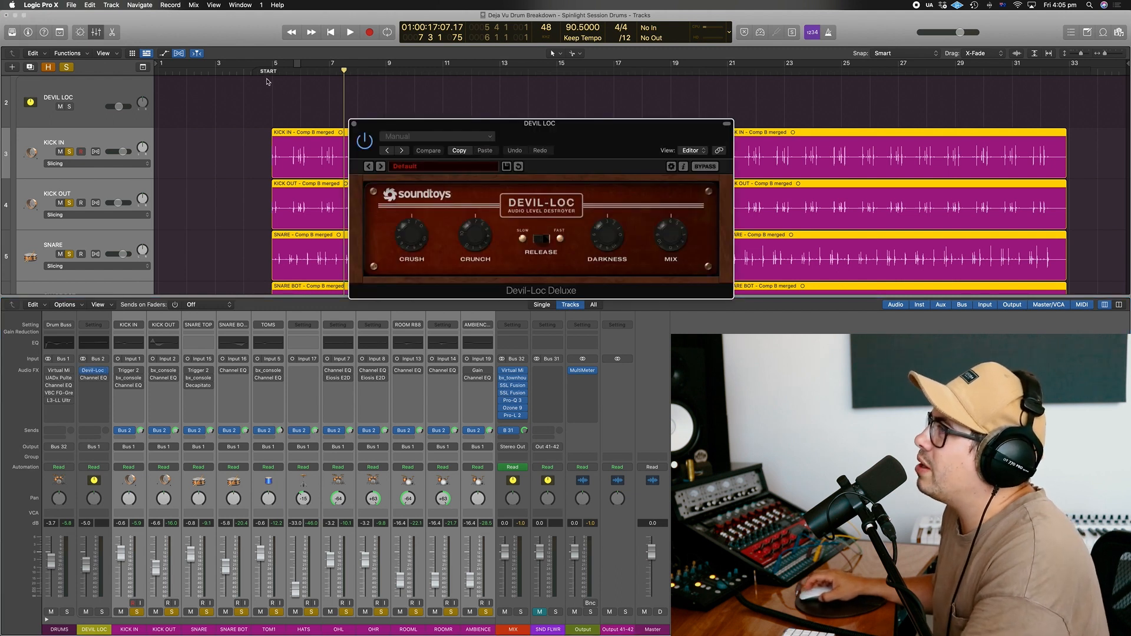
# Step: Enable the Virtual Mix Rack on the DRUMS channel and play the drums from the START marker
pyautogui.click(273, 74)
pyautogui.moveTo(606, 139); pyautogui.dragTo(555, 154)
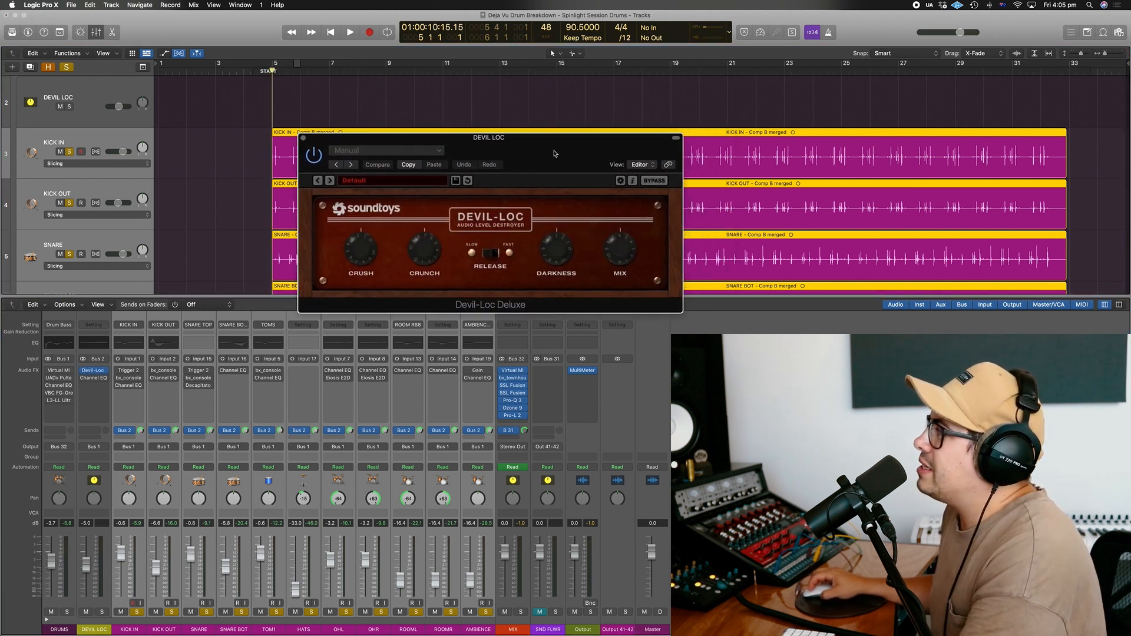
pyautogui.click(56, 370)
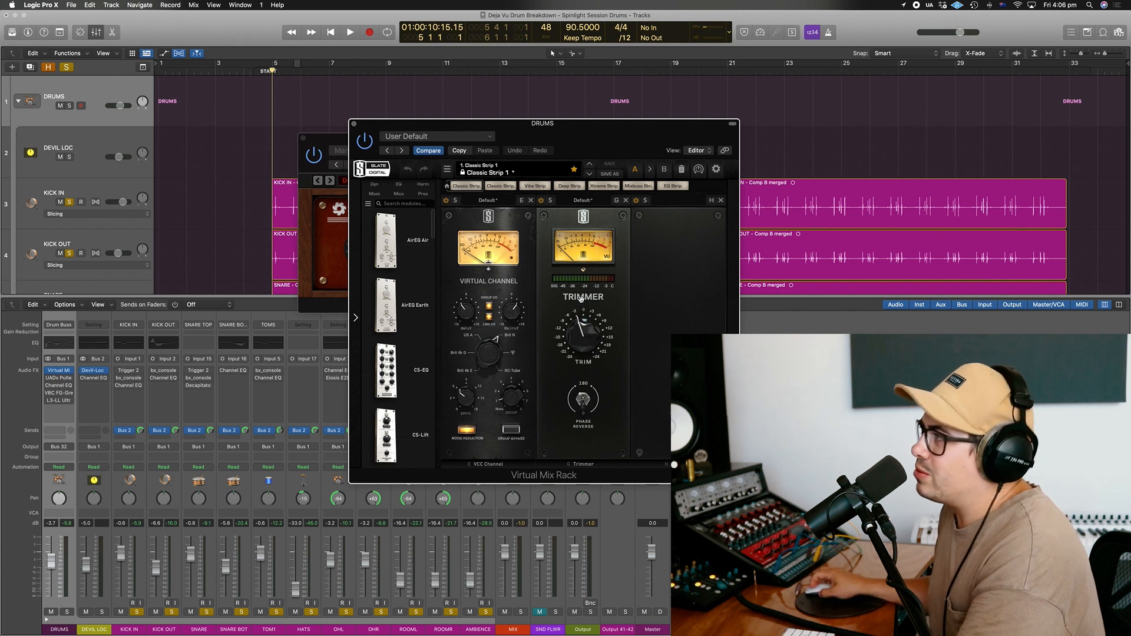
pyautogui.click(354, 124)
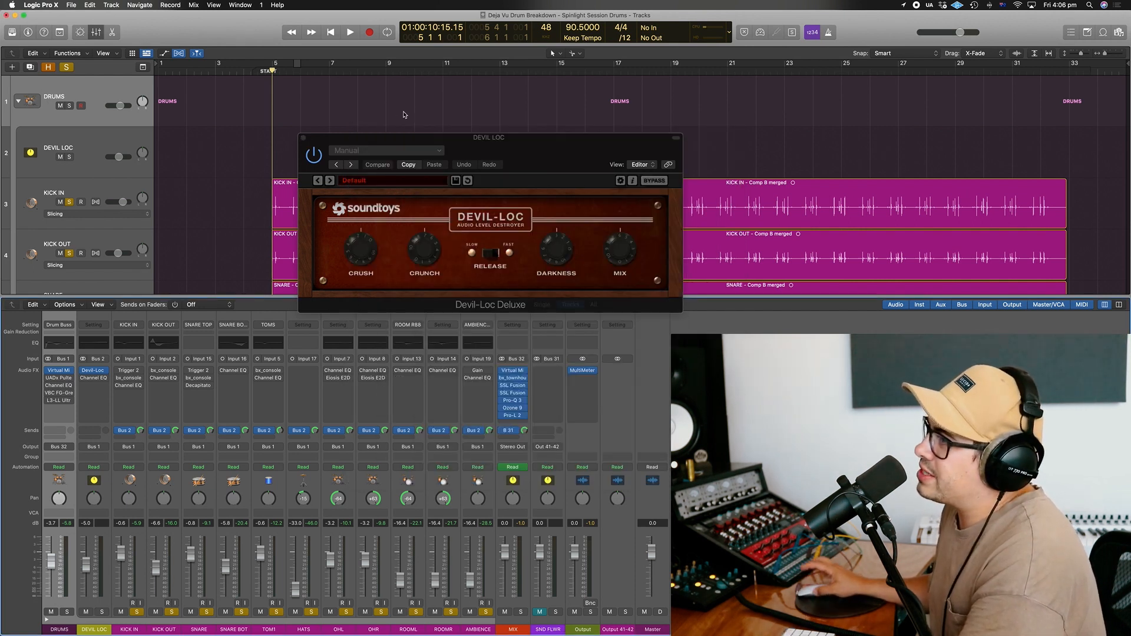
pyautogui.press('space')
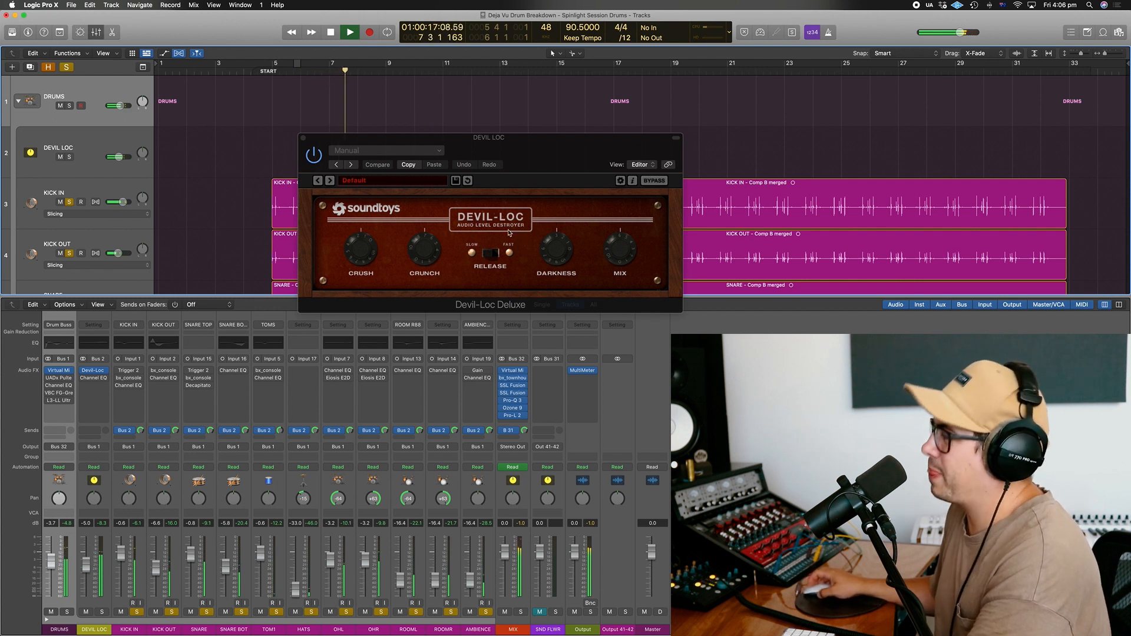
pyautogui.press('space')
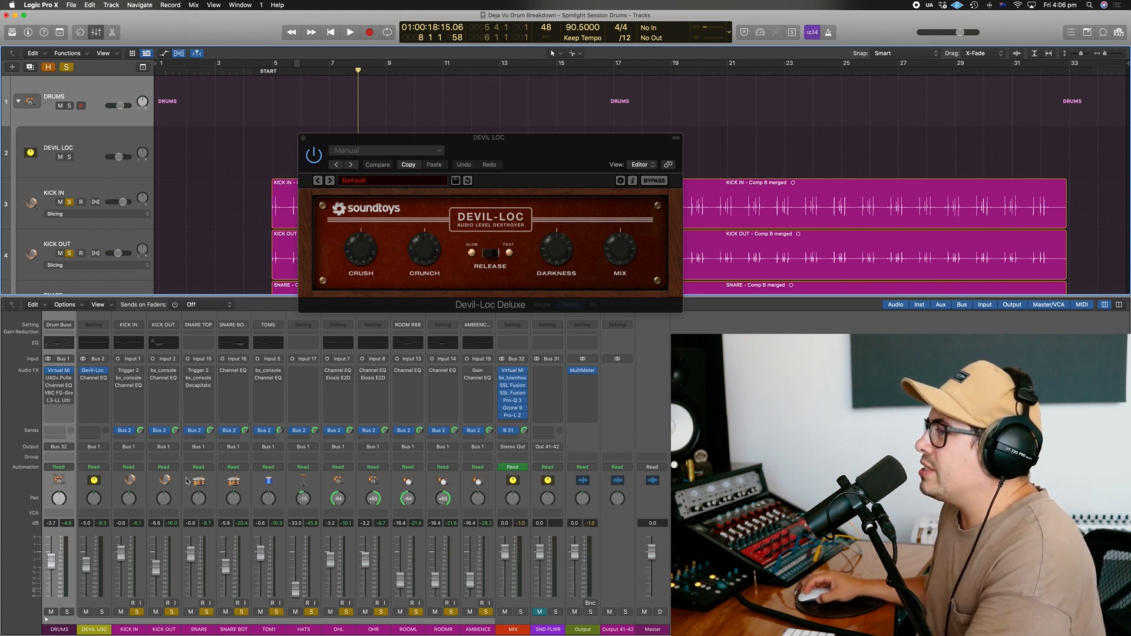
# Step: Clear all solos and compare the drums with the DEVIL LOC channel muted, unmuted and soloed
pyautogui.click(95, 494)
pyautogui.keyDown('alt'); pyautogui.click(103, 612); pyautogui.keyUp('alt')
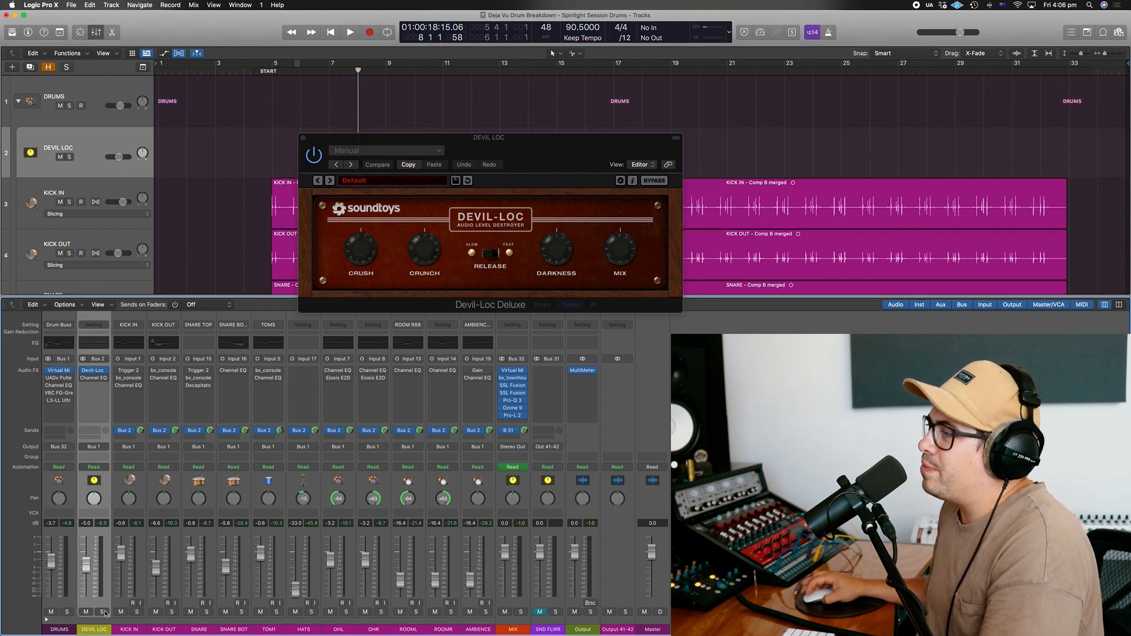
pyautogui.click(87, 612)
pyautogui.press('space')
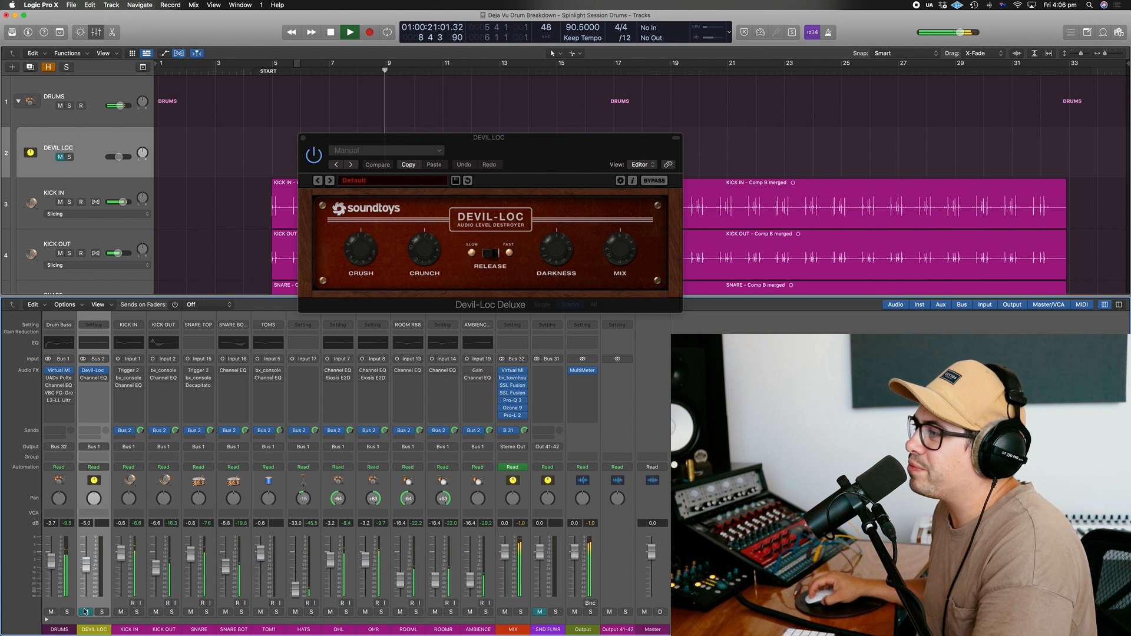
pyautogui.click(86, 612)
pyautogui.click(102, 612)
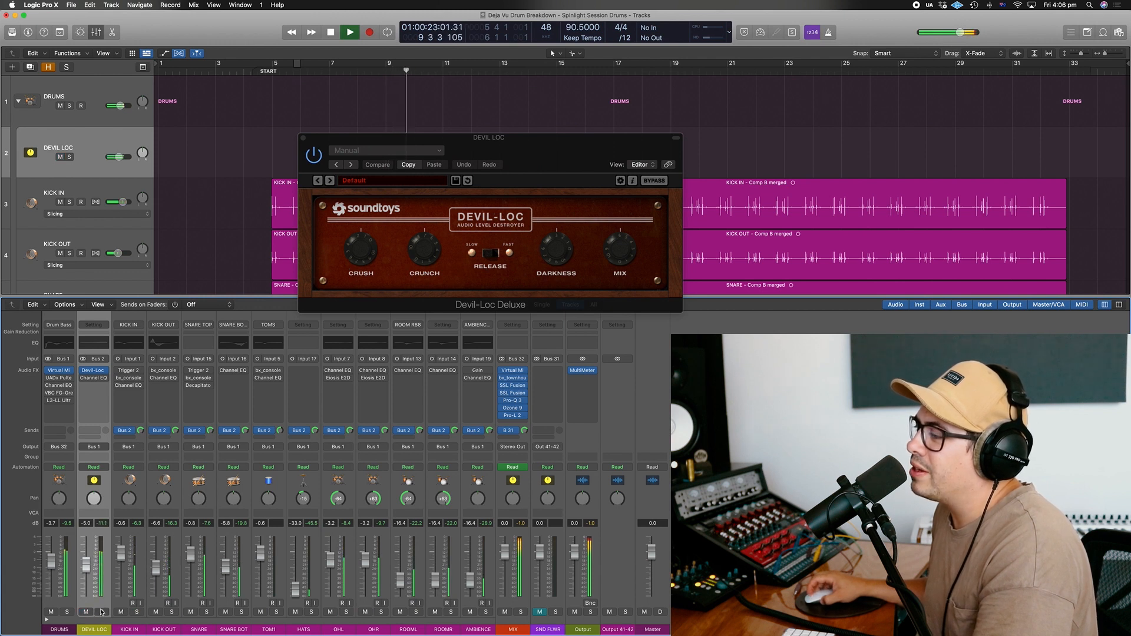
pyautogui.press('space')
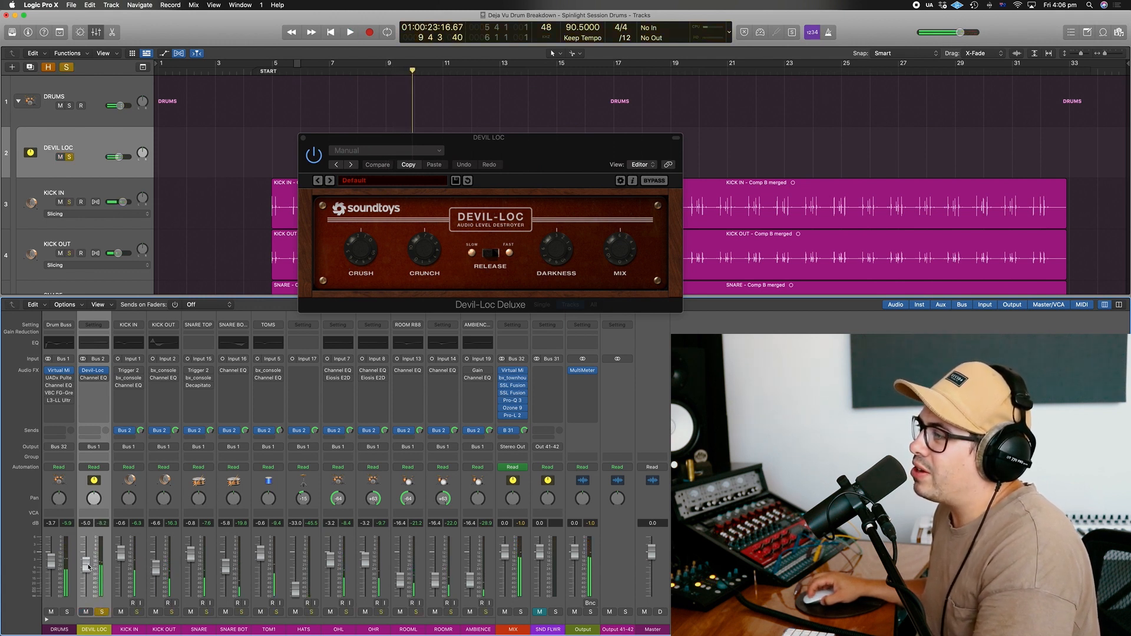
pyautogui.click(102, 612)
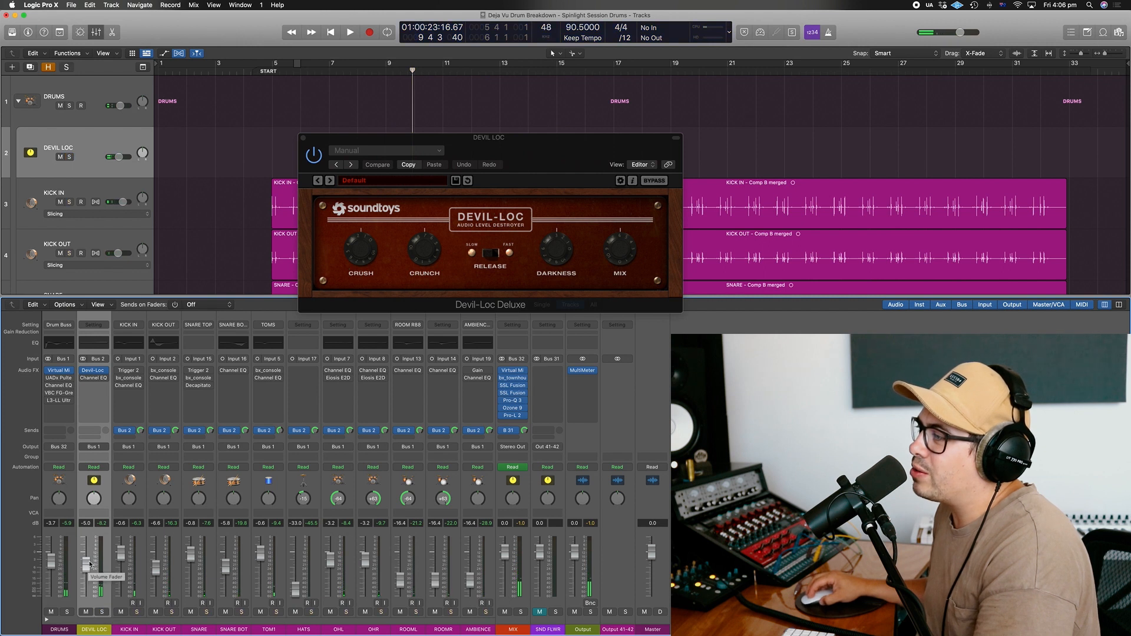
# Step: Pull the DEVIL LOC fader all the way down and bring it back to -5.0 dB while listening to the drums
pyautogui.moveTo(86, 564); pyautogui.dragTo(91, 599)
pyautogui.press('space')
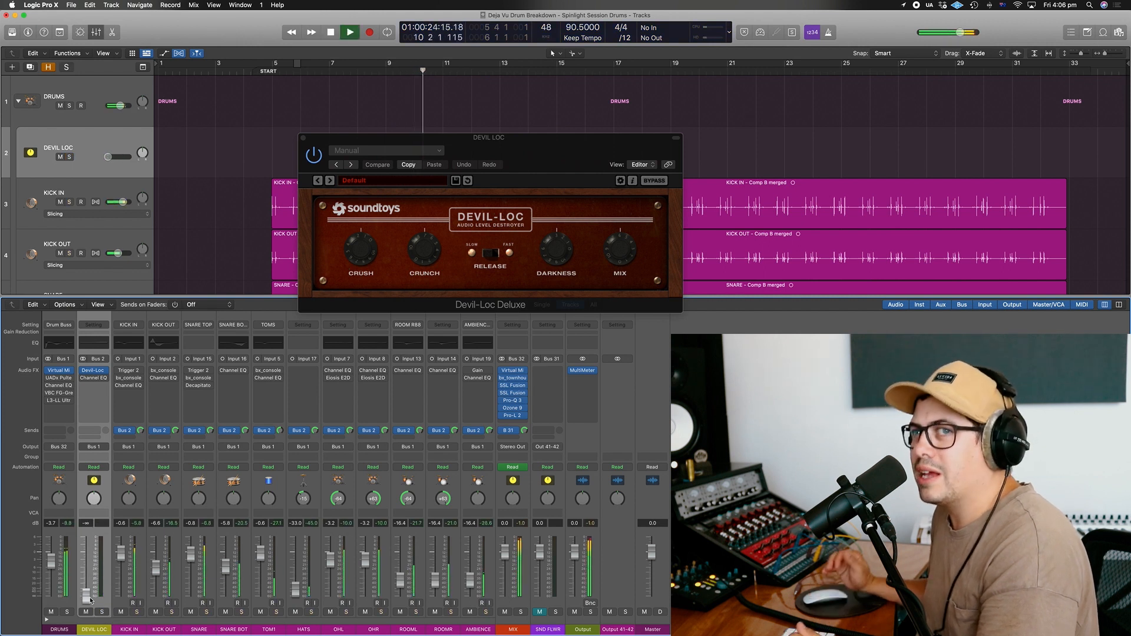
pyautogui.moveTo(86, 596); pyautogui.dragTo(86, 567)
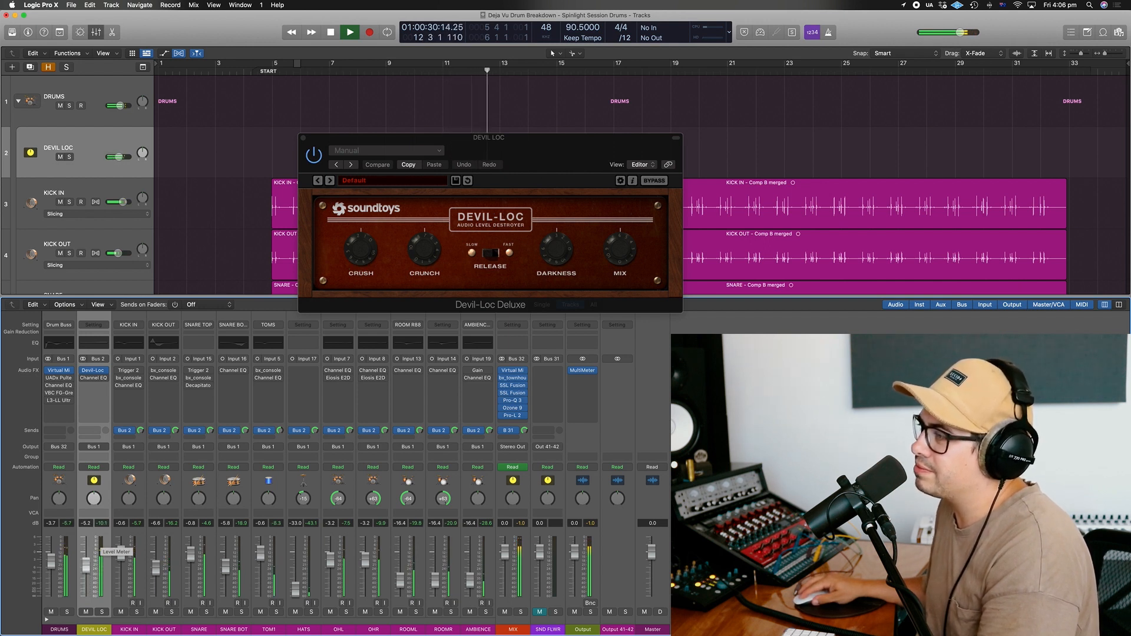
pyautogui.press('space')
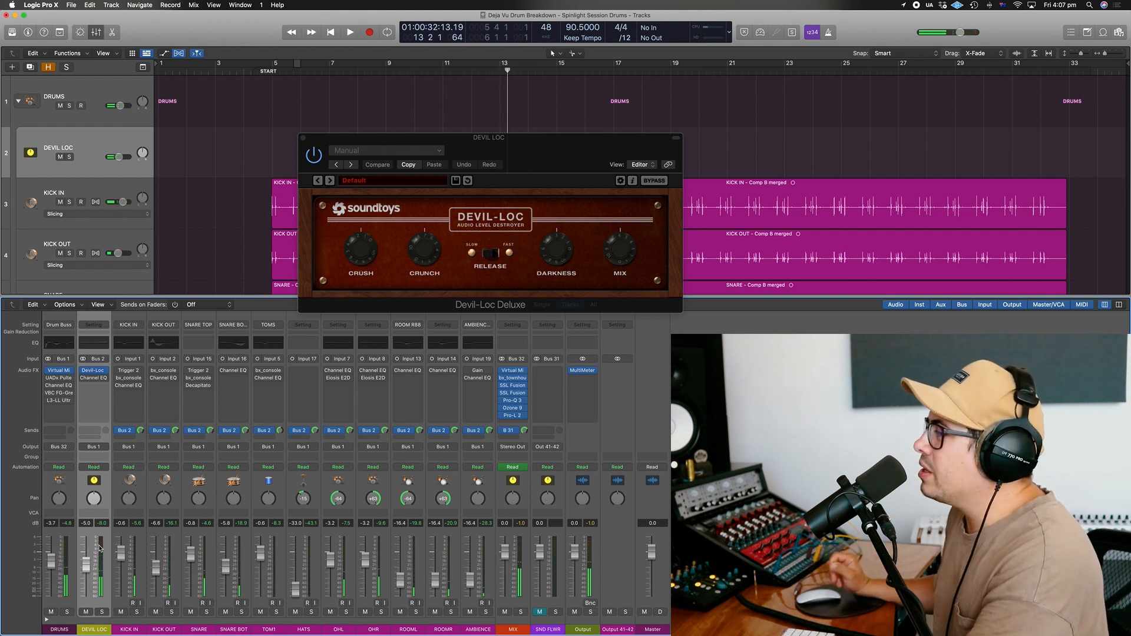
# Step: Solo the KICK IN channel and enable its Trigger 2 plugin
pyautogui.click(135, 478)
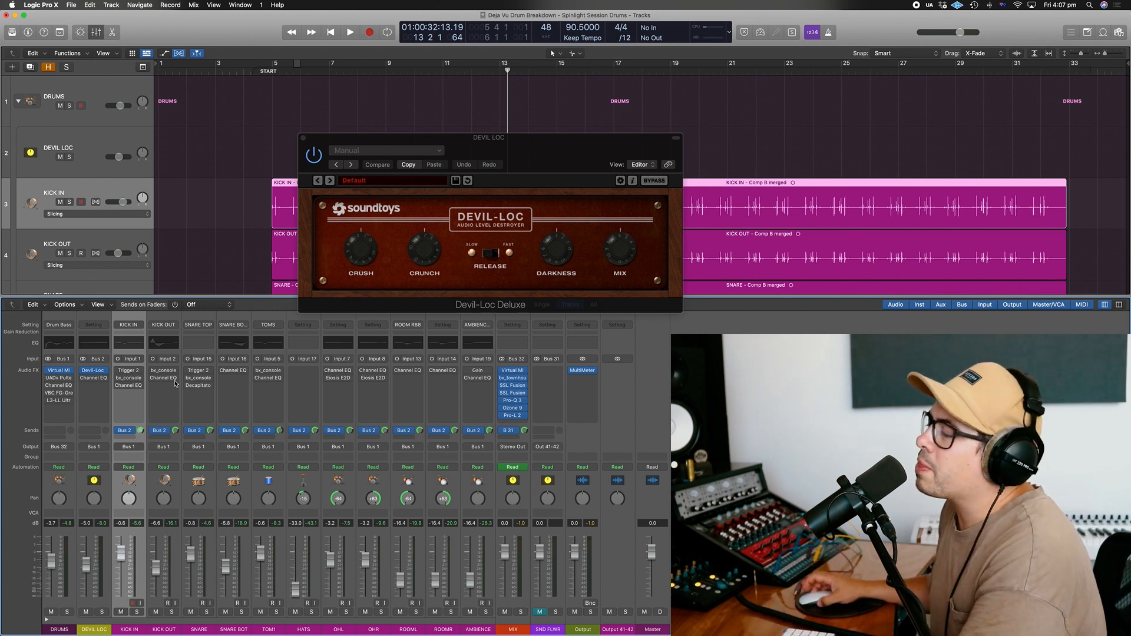
pyautogui.click(118, 370)
pyautogui.click(137, 612)
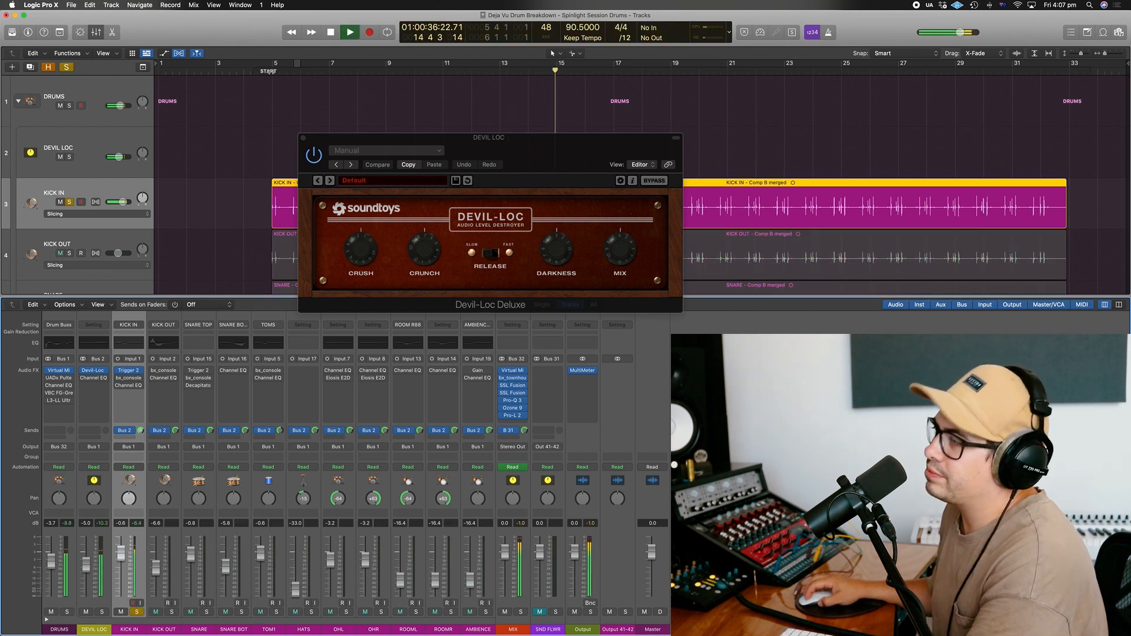
# Step: Open Trigger 2 on KICK IN, reposition its window and try out its Mix control
pyautogui.click(128, 371)
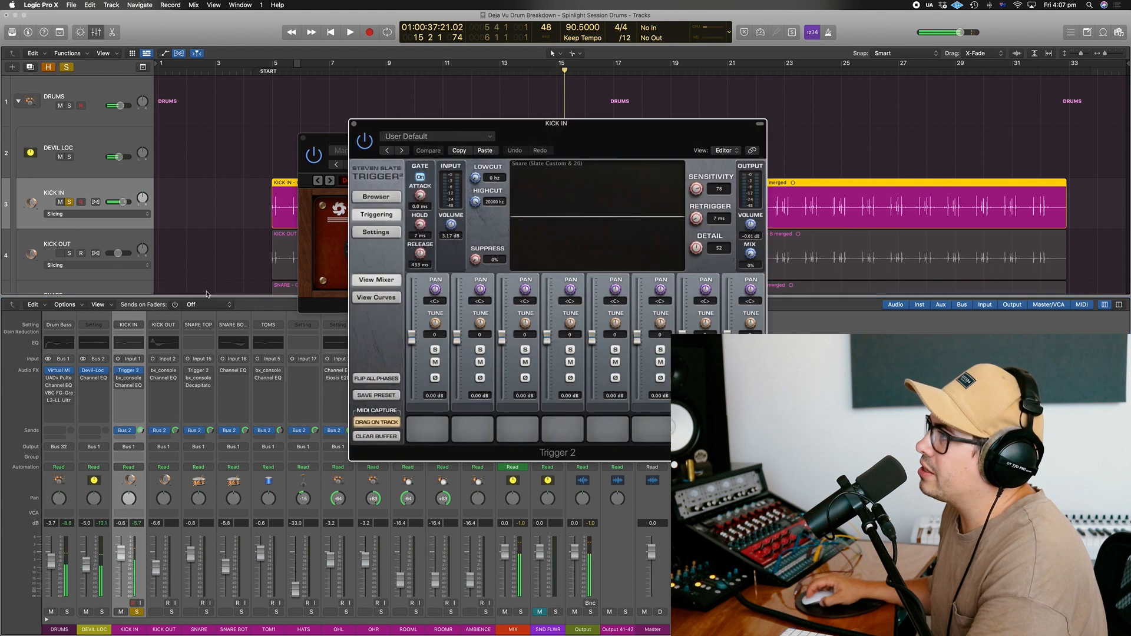
pyautogui.moveTo(548, 132); pyautogui.dragTo(443, 107)
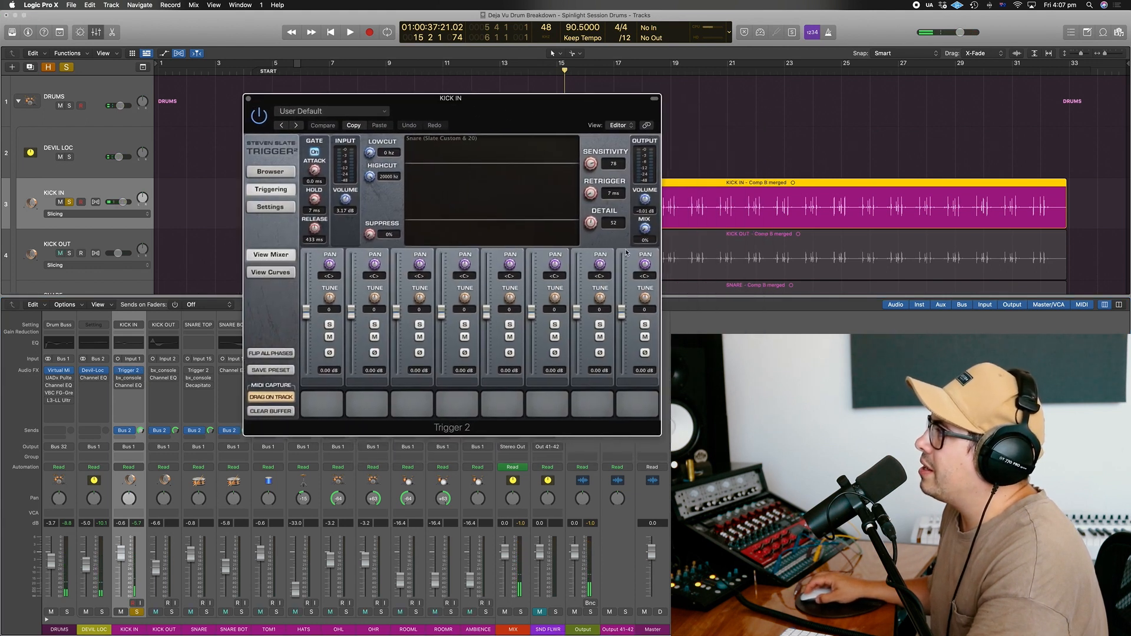
pyautogui.moveTo(646, 232); pyautogui.dragTo(669, 167)
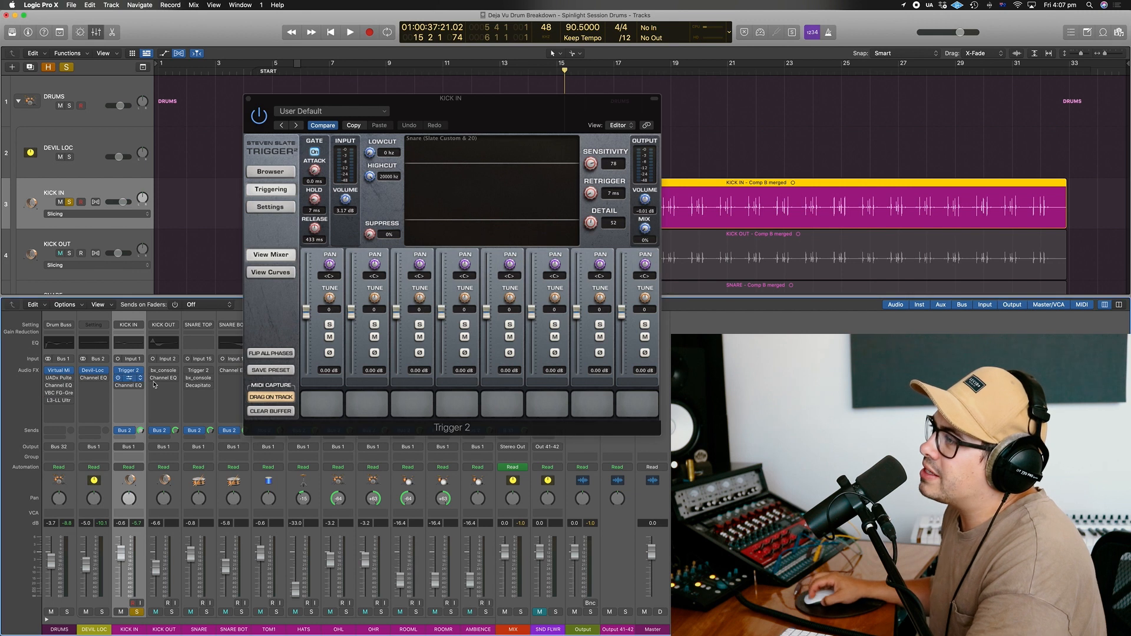
# Step: Enable the bx_console SSL 4000 E on KICK IN, adjust its compressor threshold and audition the kick
pyautogui.click(128, 378)
pyautogui.moveTo(561, 134); pyautogui.dragTo(468, 99)
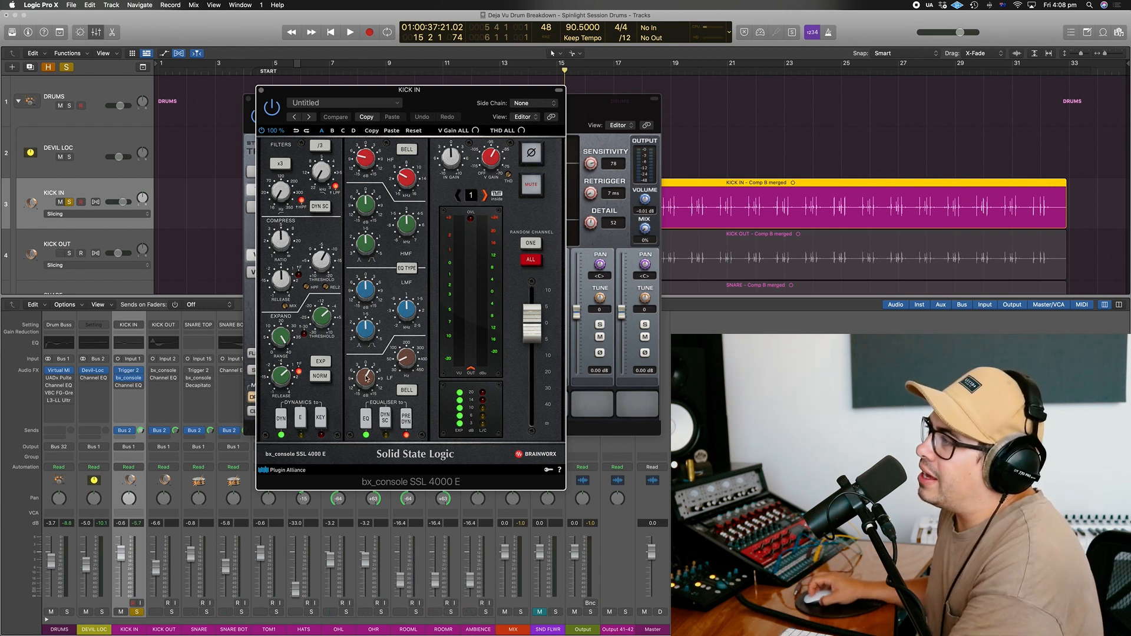
pyautogui.click(405, 361)
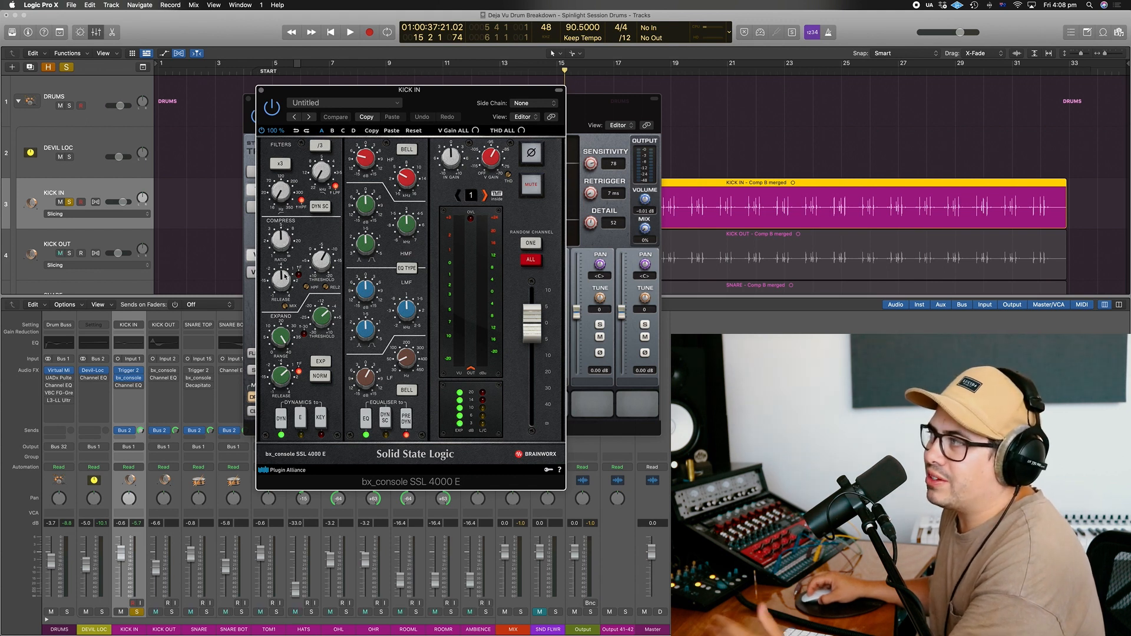
pyautogui.moveTo(326, 257); pyautogui.dragTo(333, 246)
pyautogui.press('space')
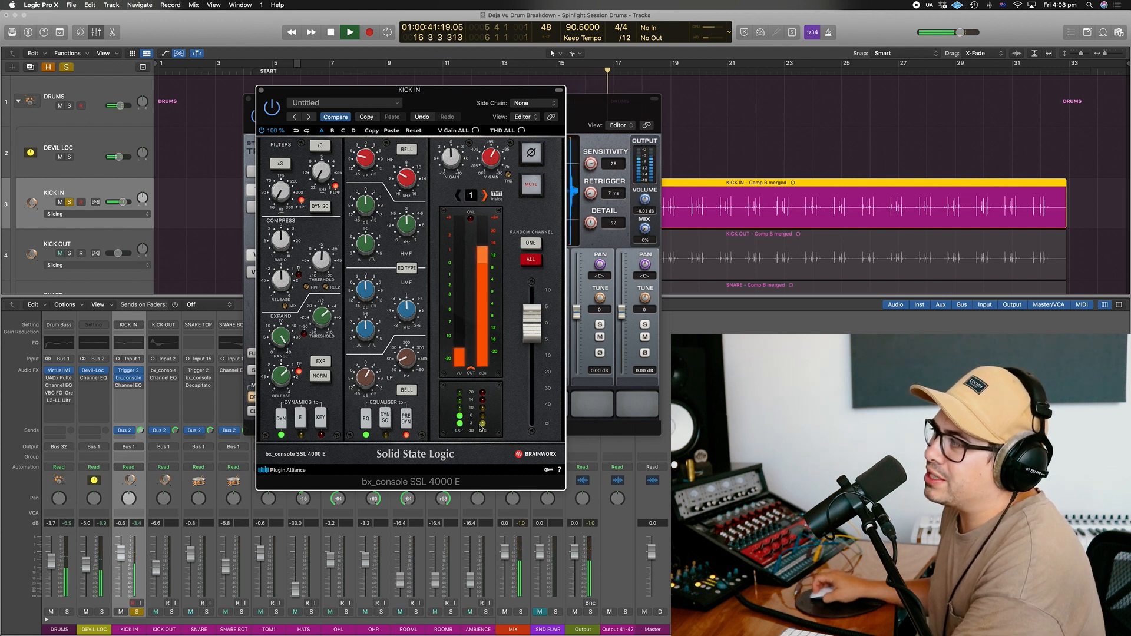
pyautogui.press('space')
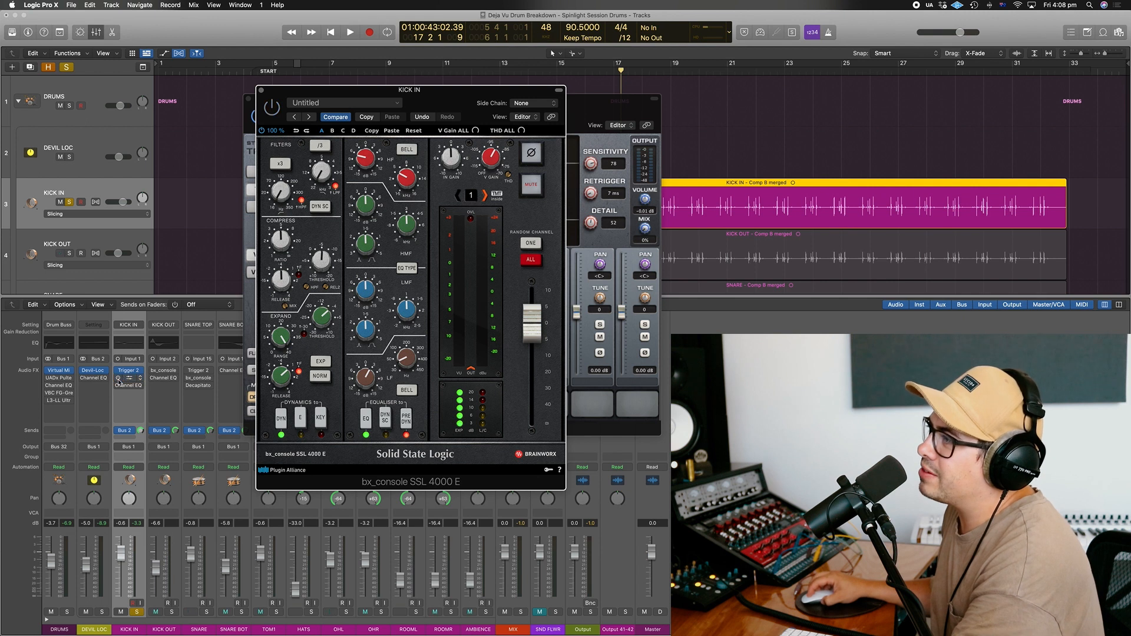
pyautogui.press('space')
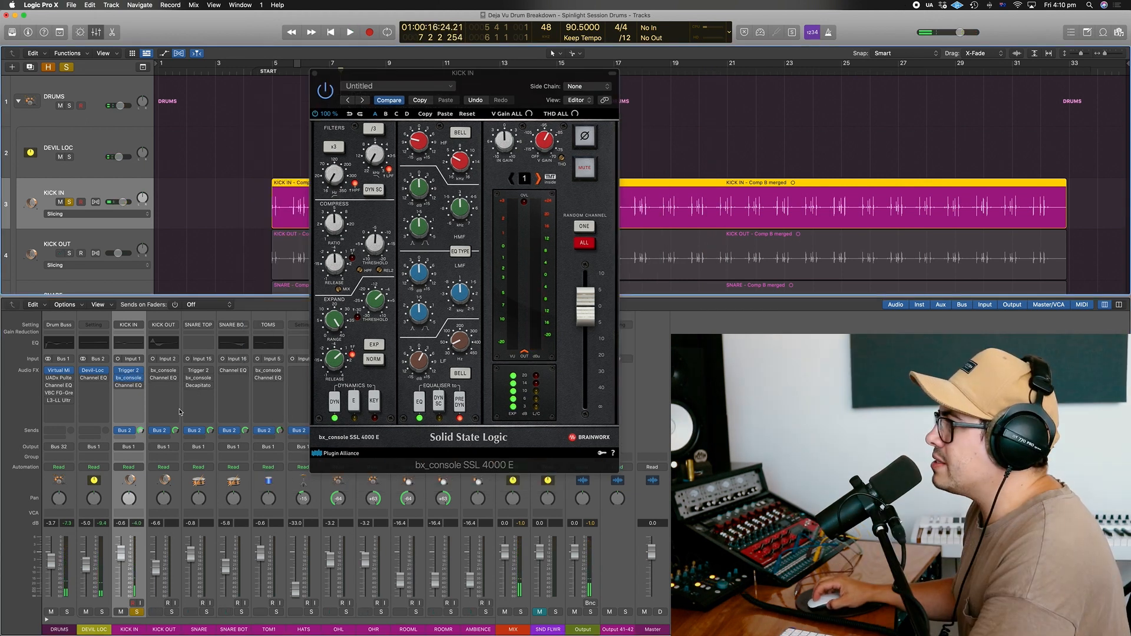
# Step: Enable the Channel EQ on KICK IN, view its curve, and close the channel's plugin windows
pyautogui.click(119, 386)
pyautogui.click(128, 386)
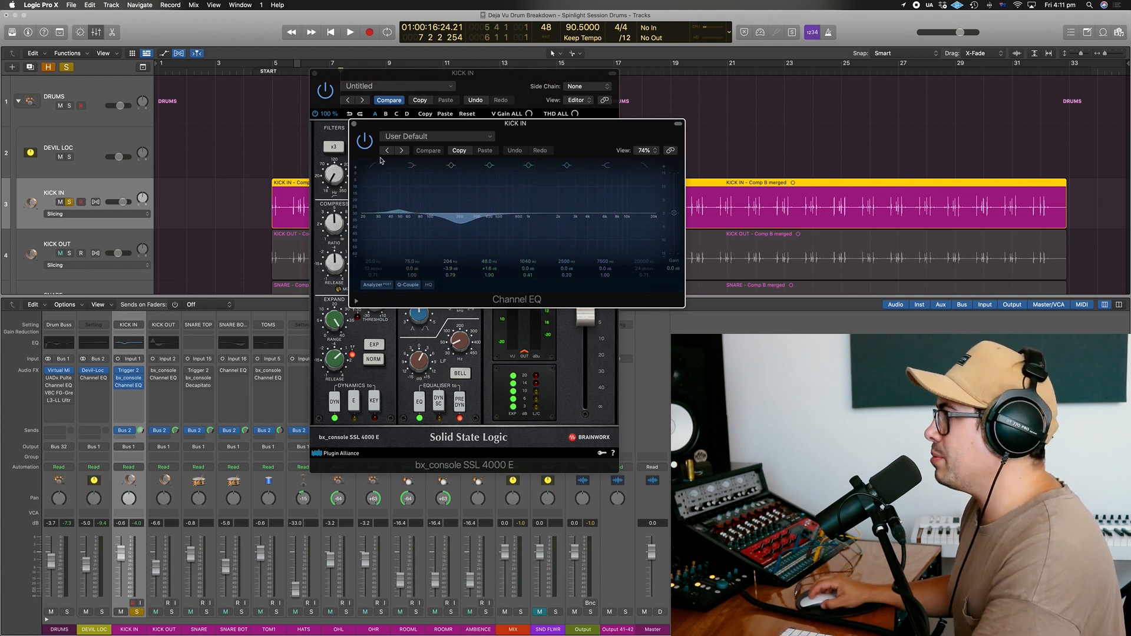
pyautogui.click(355, 124)
pyautogui.click(314, 73)
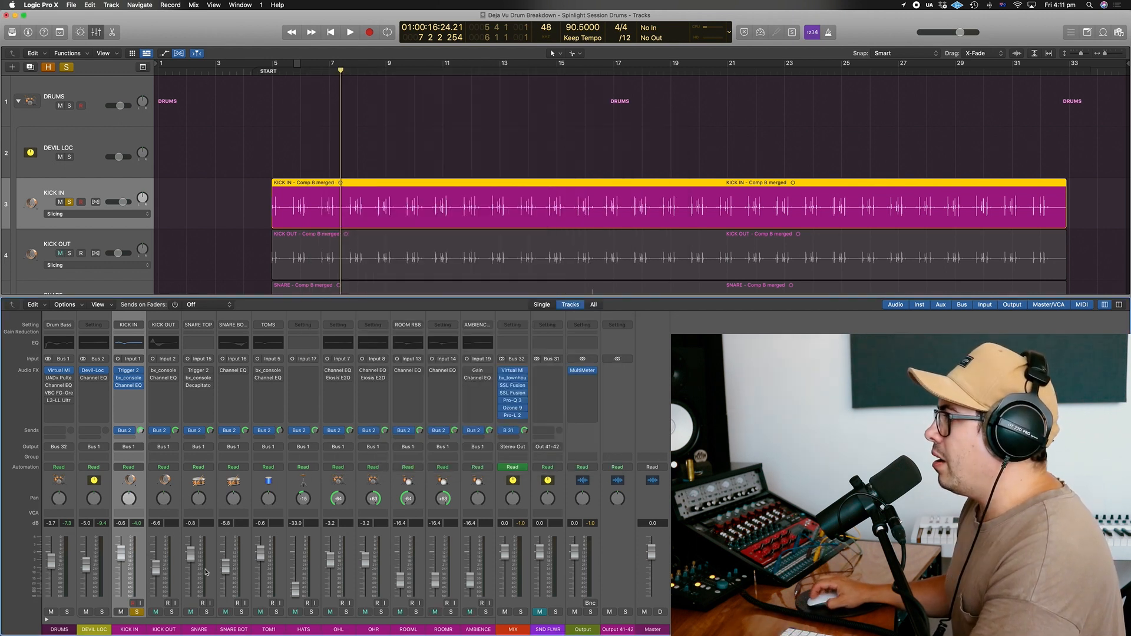
# Step: Solo KICK OUT instead of KICK IN, enable its bx_console SSL 4000 E and audition the track
pyautogui.click(171, 613)
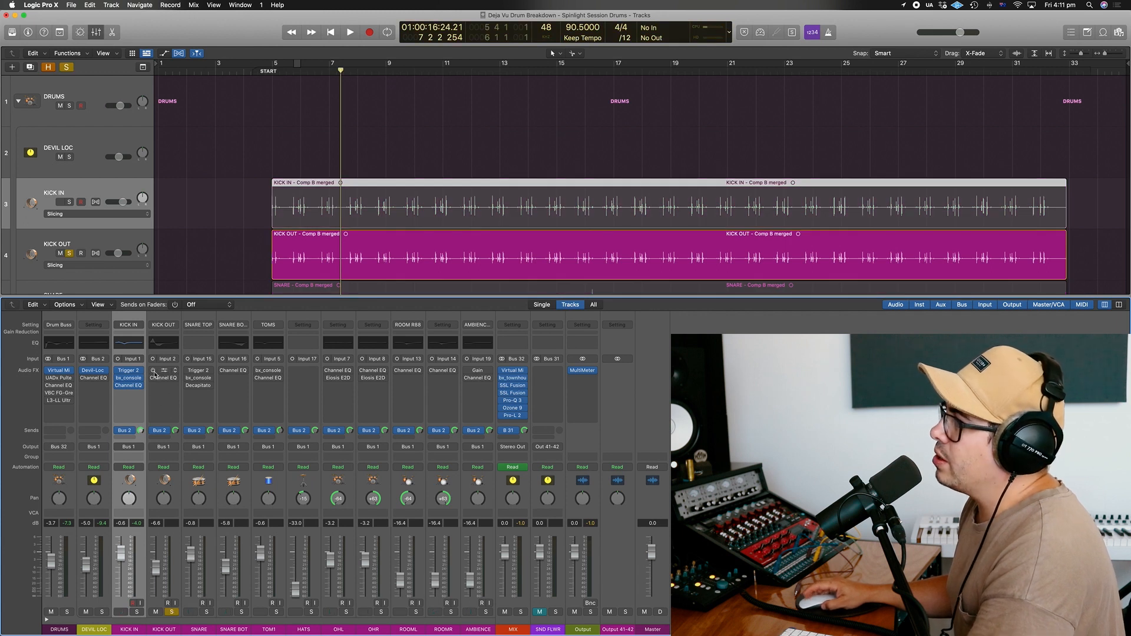
pyautogui.click(155, 371)
pyautogui.press('space')
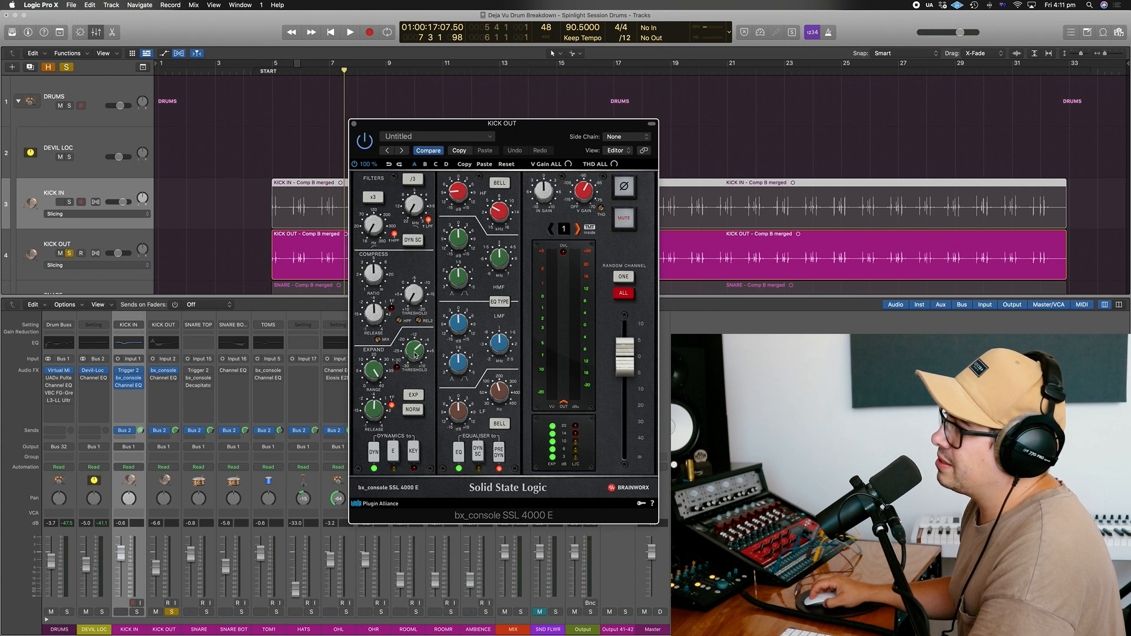
# Step: Audition KICK OUT, enable its Channel EQ with the window moved aside, and audition the kick again
pyautogui.press('space')
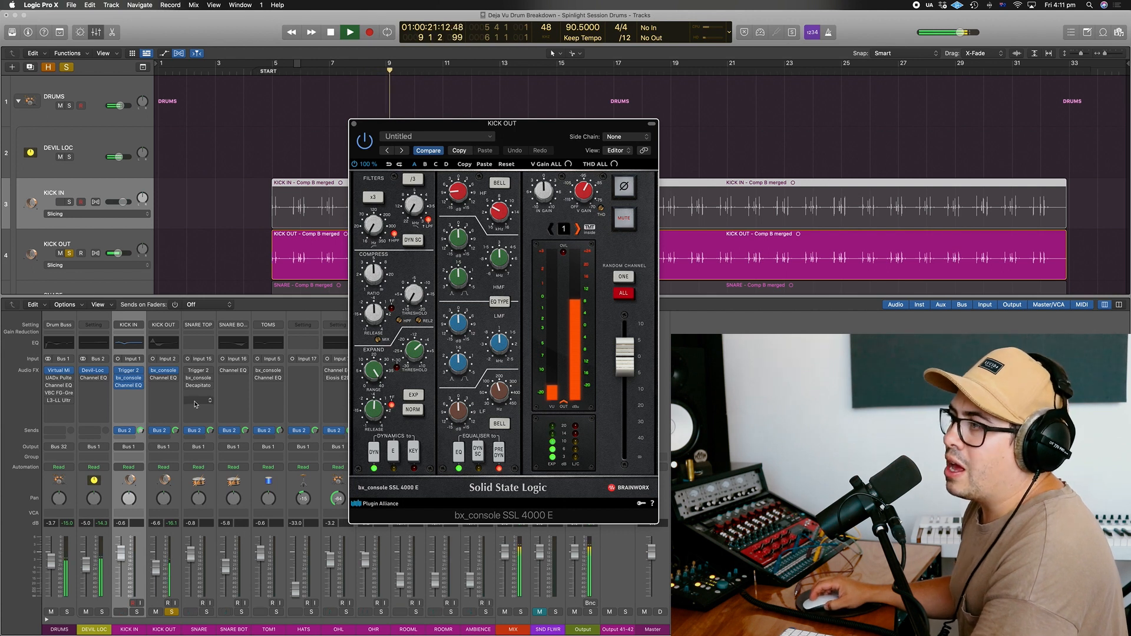
pyautogui.press('space')
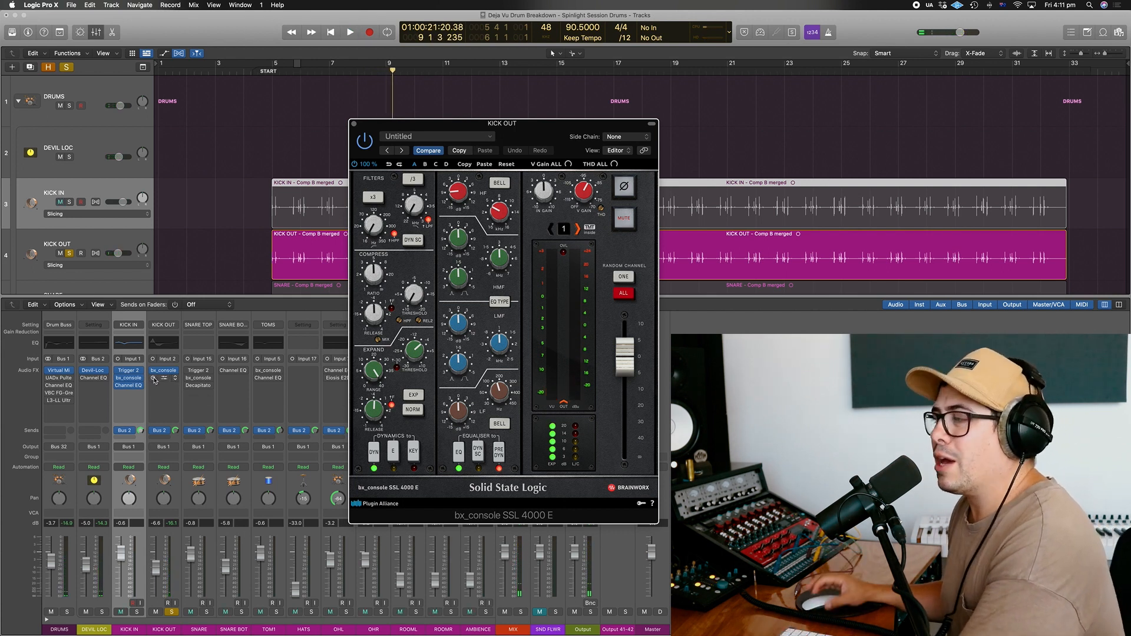
pyautogui.click(163, 379)
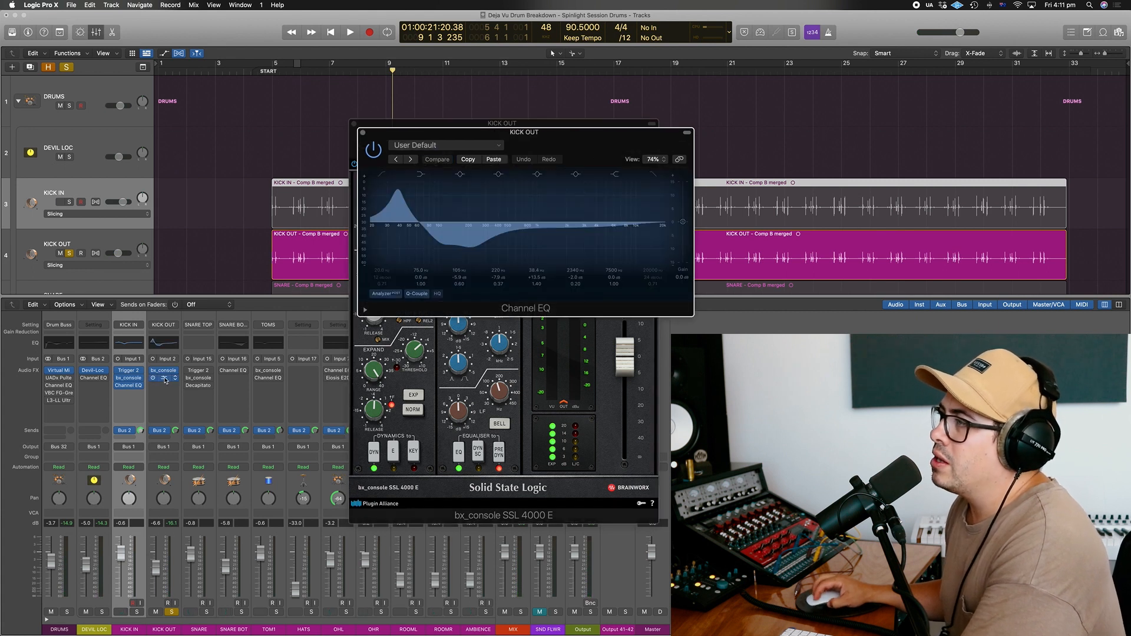
pyautogui.moveTo(560, 140); pyautogui.dragTo(507, 197)
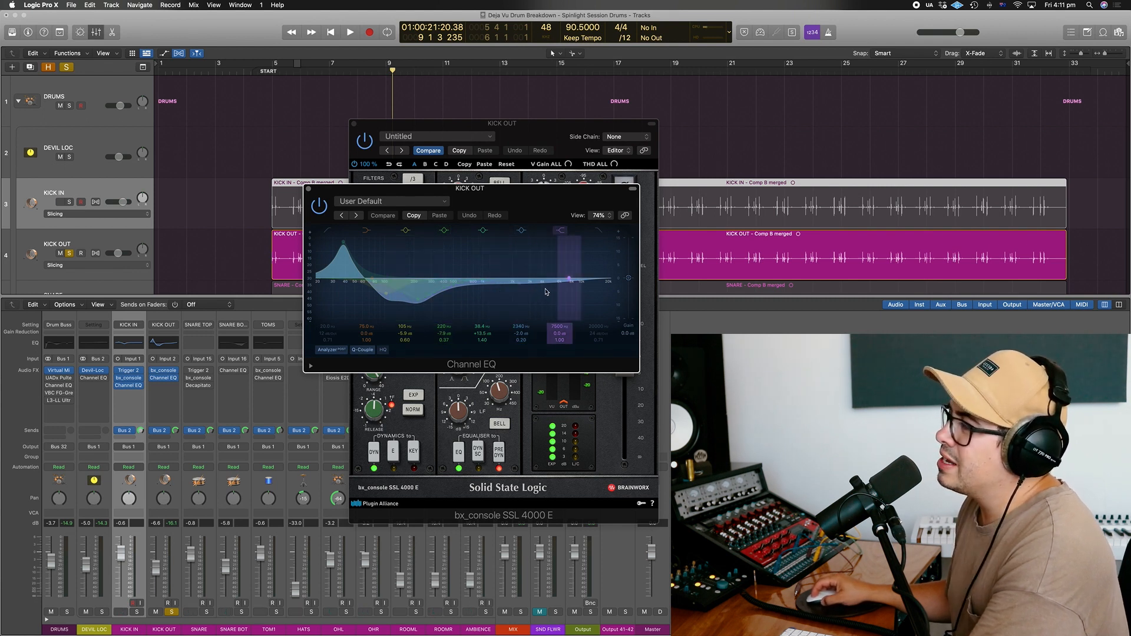
pyautogui.press('space')
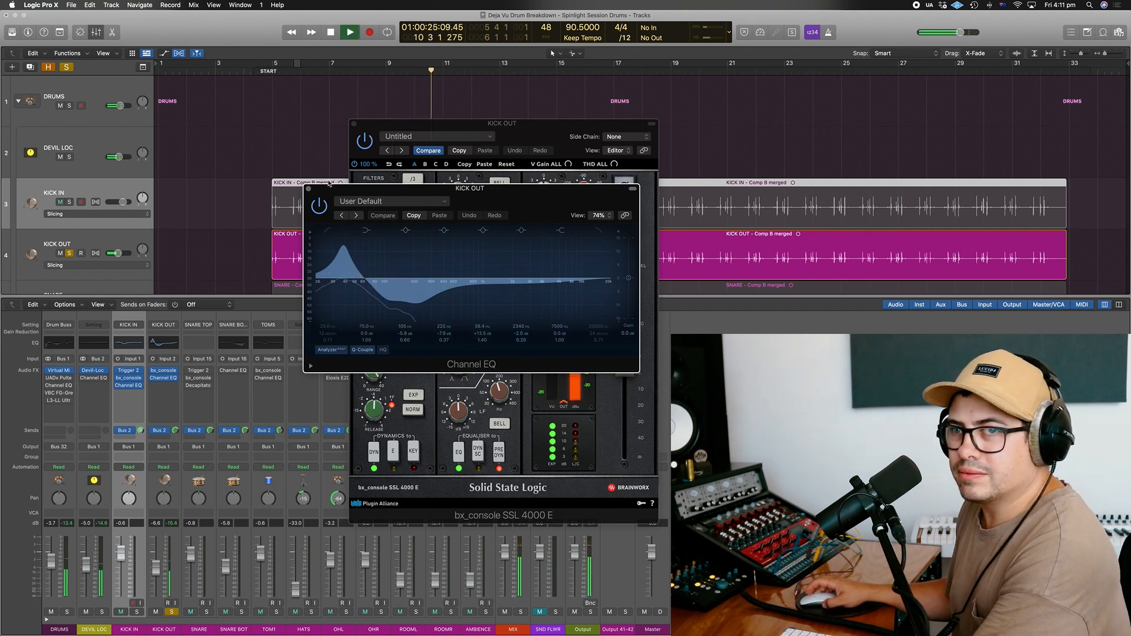
pyautogui.press('space')
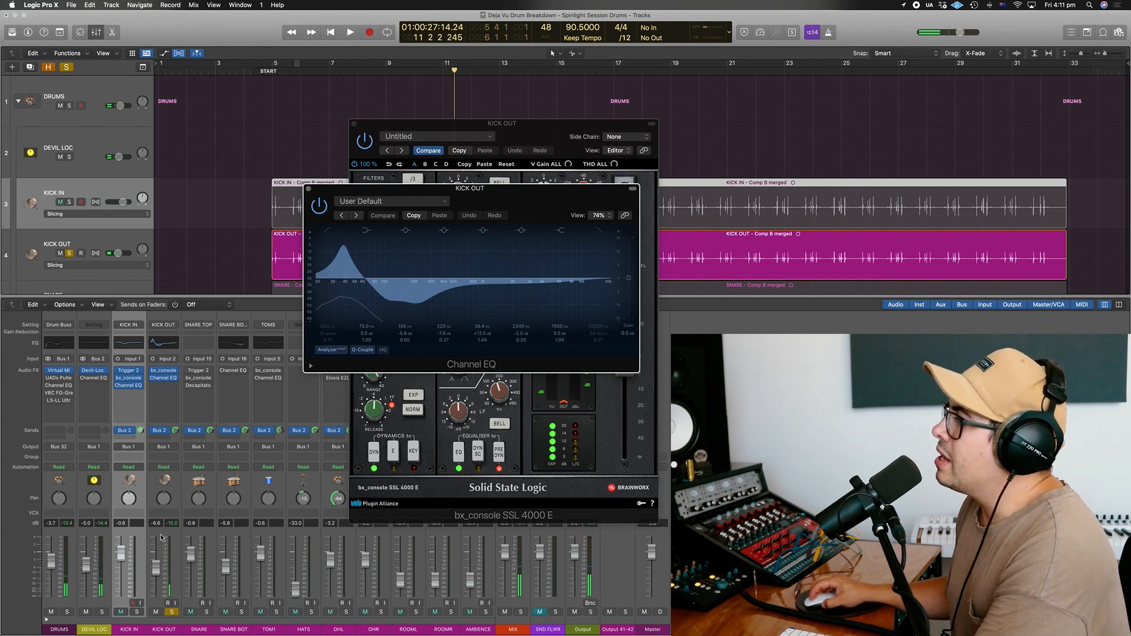
# Step: Solo KICK IN together with KICK OUT and audition both kick tracks from the start of the song
pyautogui.click(137, 612)
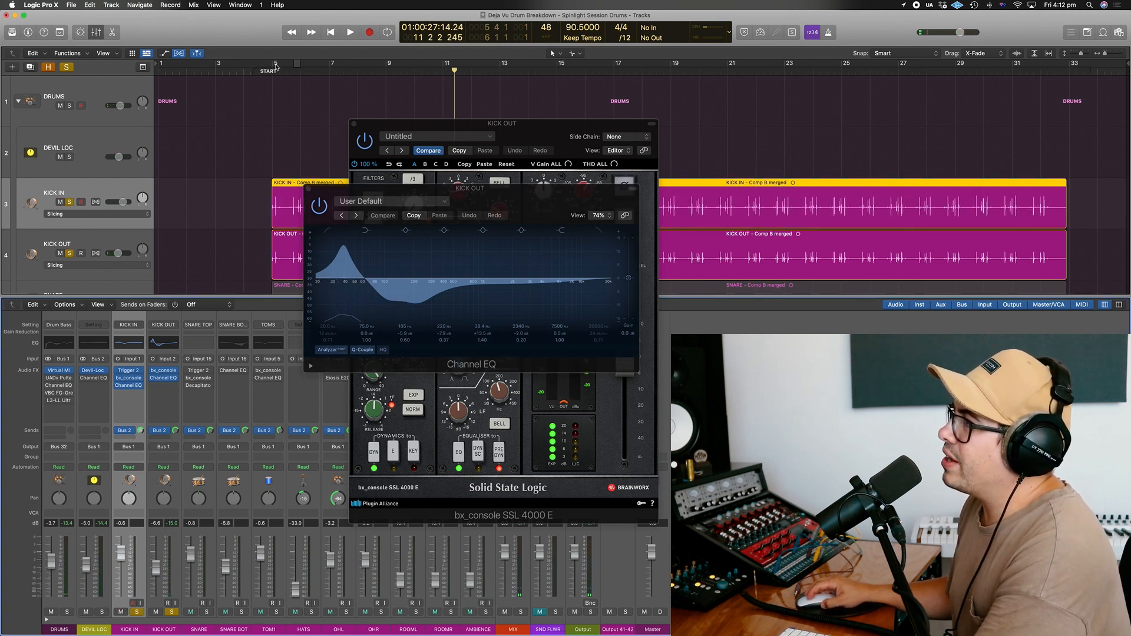
pyautogui.press('space')
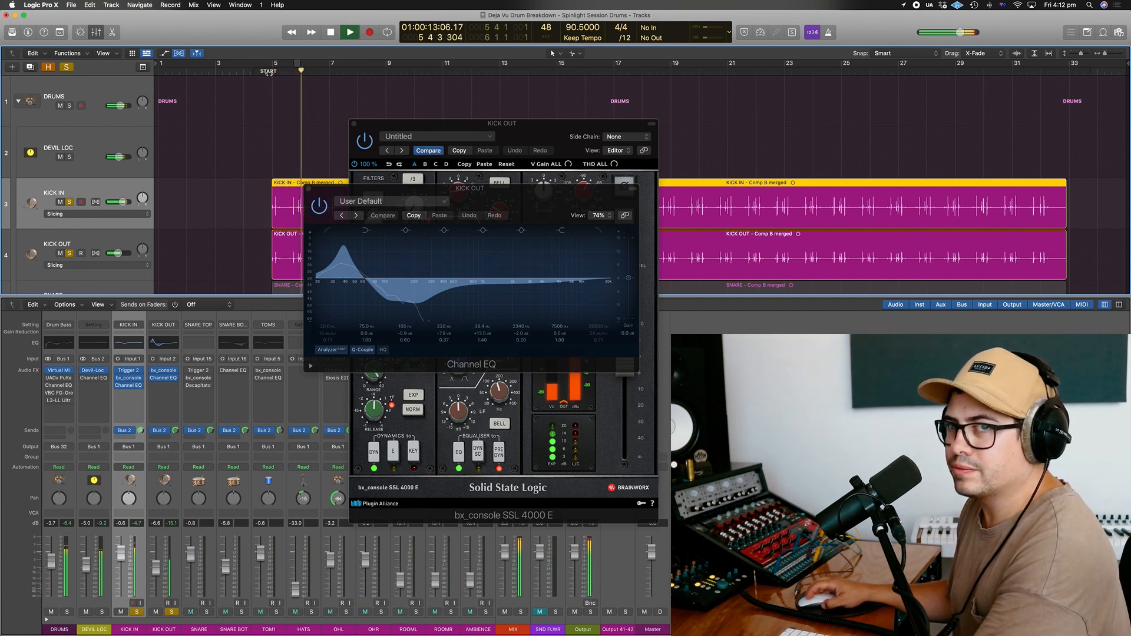
pyautogui.press('space')
# Step: Clear the kick solos, solo SNARE instead, and close the KICK OUT plugin windows
pyautogui.click(66, 67)
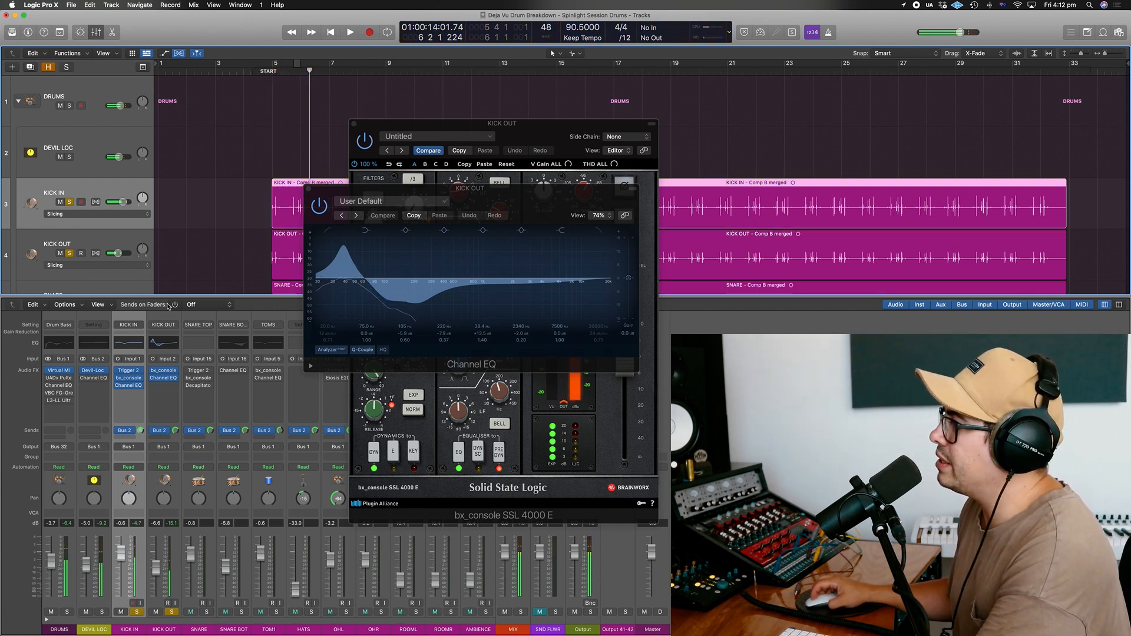
pyautogui.click(206, 612)
pyautogui.click(308, 189)
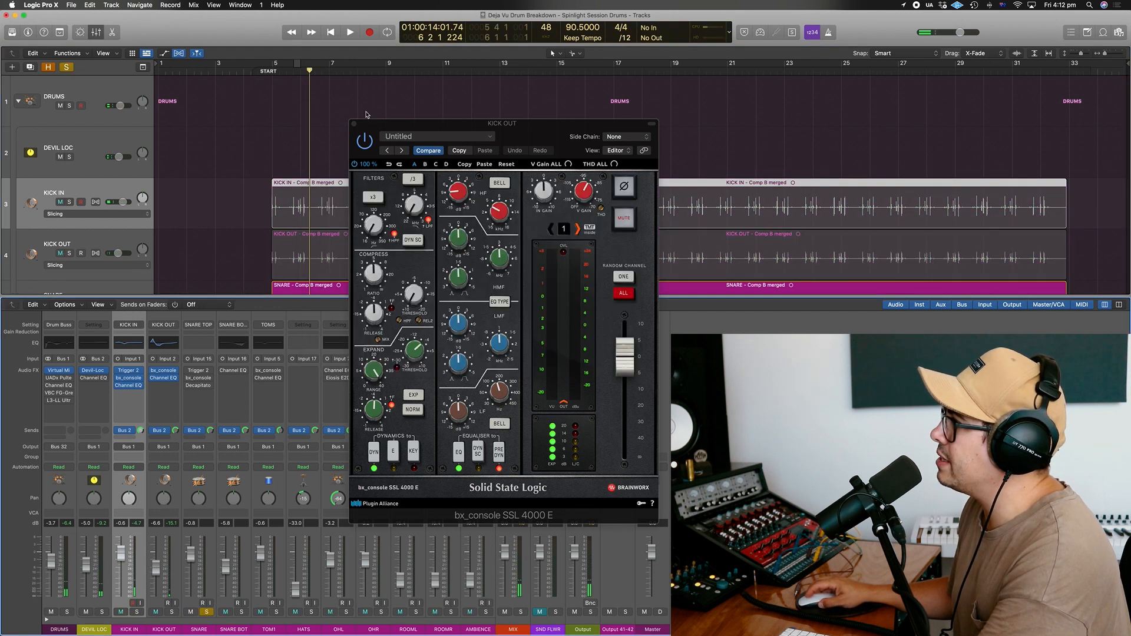
pyautogui.click(356, 120)
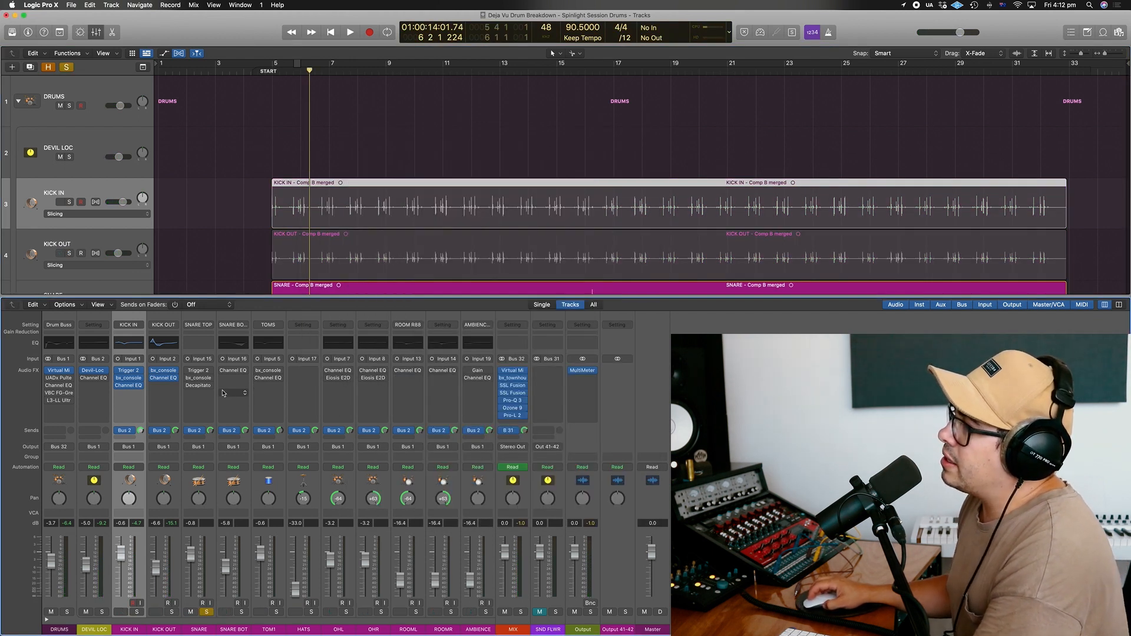
# Step: Open the bypassed Trigger 2 on SNARE and audition the dry snare
pyautogui.click(190, 371)
pyautogui.press('space')
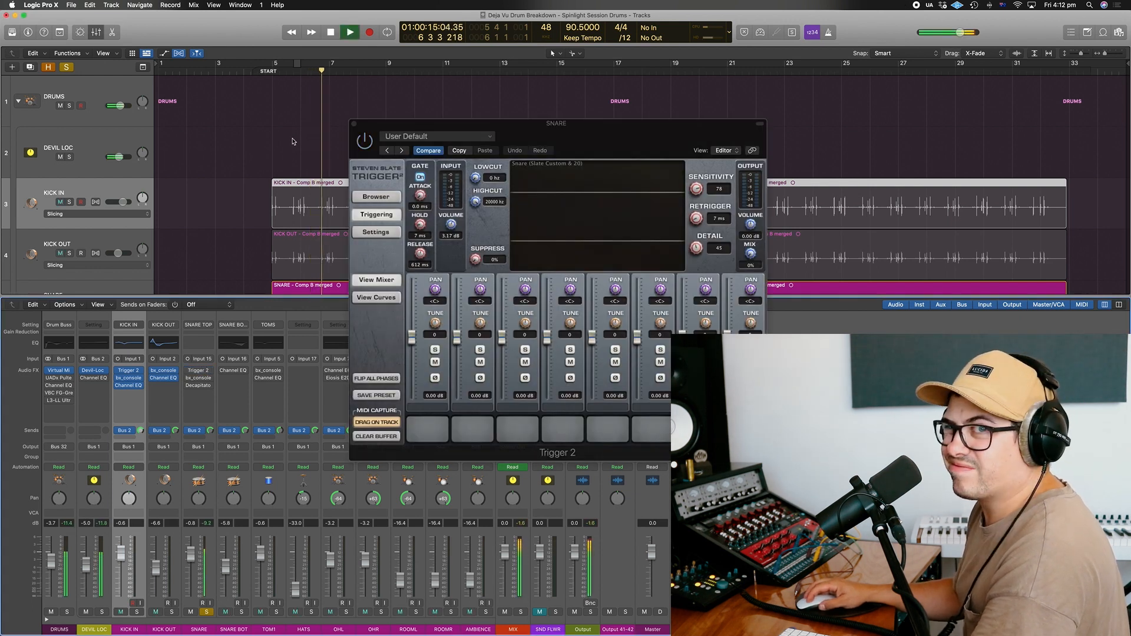
pyautogui.press('space')
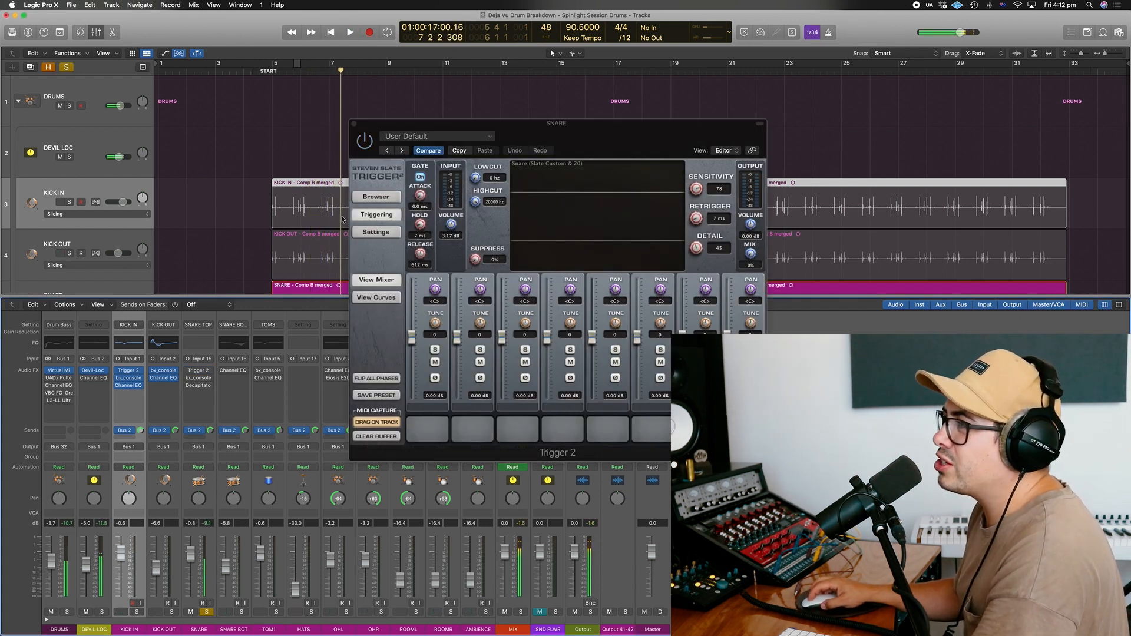
# Step: Enable Trigger 2 on SNARE, reposition and close its window, and audition the snare with it
pyautogui.click(365, 140)
pyautogui.moveTo(555, 136); pyautogui.dragTo(421, 133)
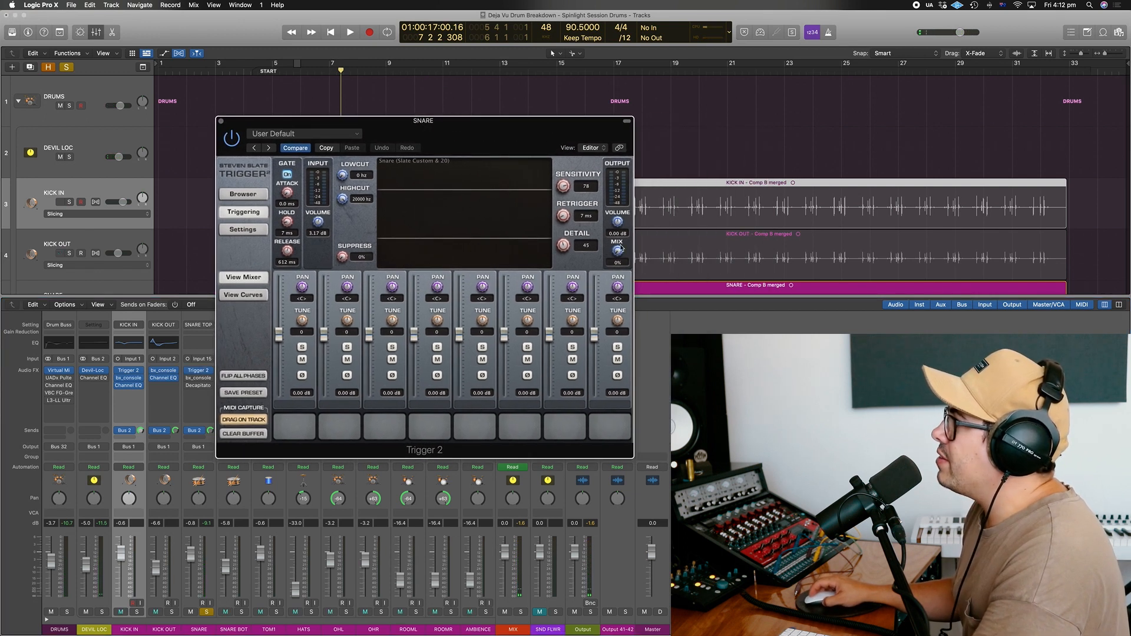
pyautogui.moveTo(231, 130); pyautogui.dragTo(371, 123)
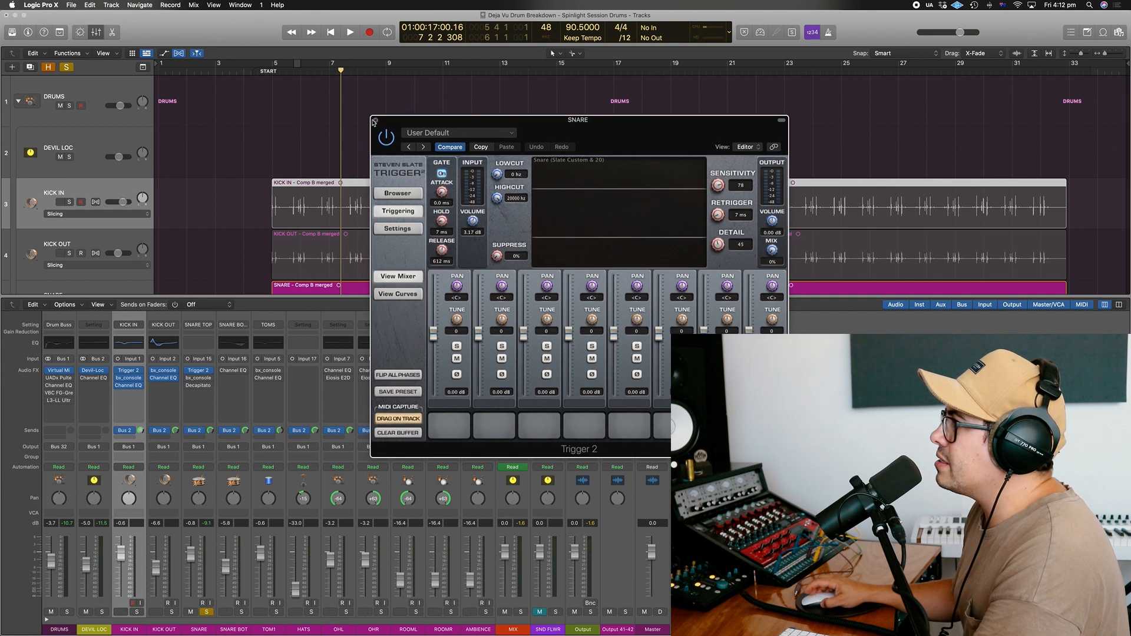
pyautogui.click(374, 120)
pyautogui.press('space')
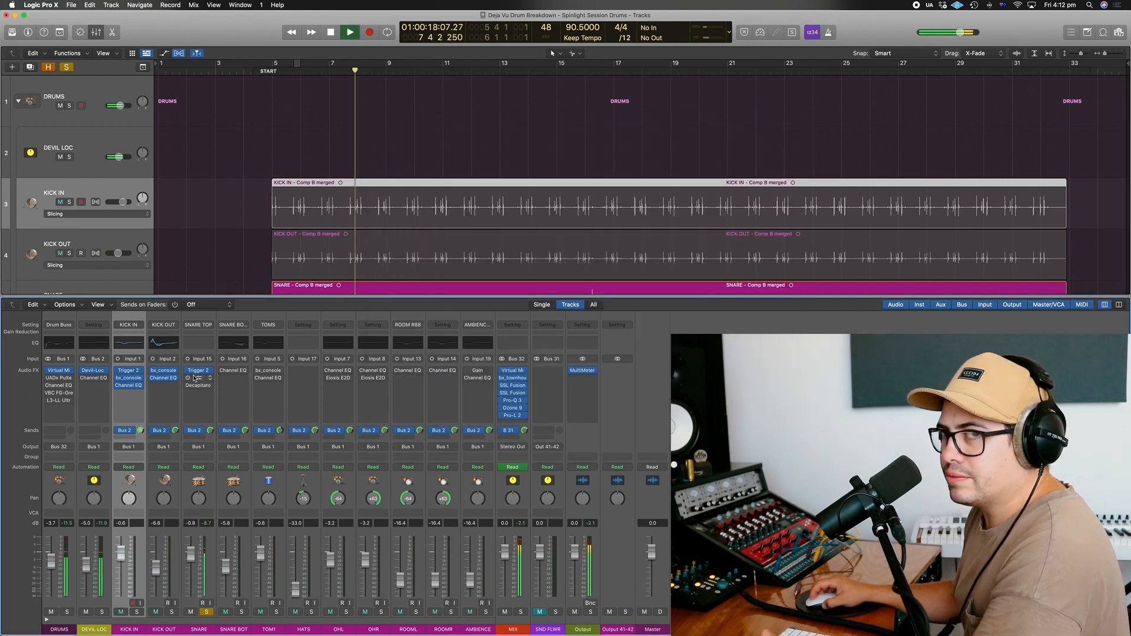
pyautogui.press('space')
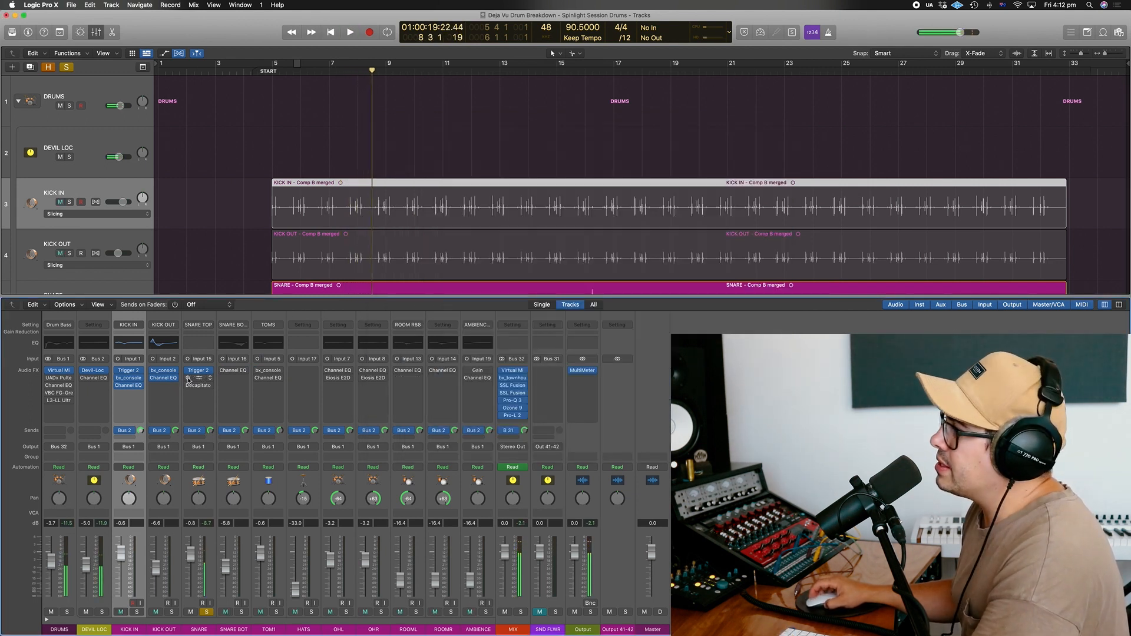
# Step: Enable the bx_console SSL 4000 E on SNARE, nudge its LMF equaliser, audition the snare and close the plugin window
pyautogui.click(200, 379)
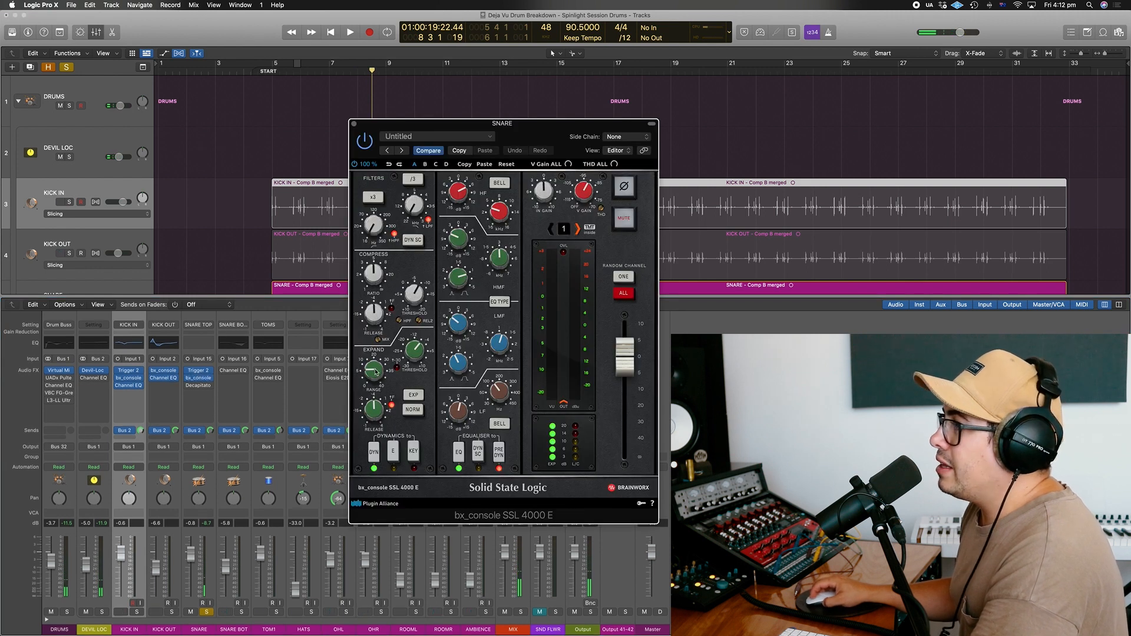
pyautogui.moveTo(581, 139); pyautogui.dragTo(552, 140)
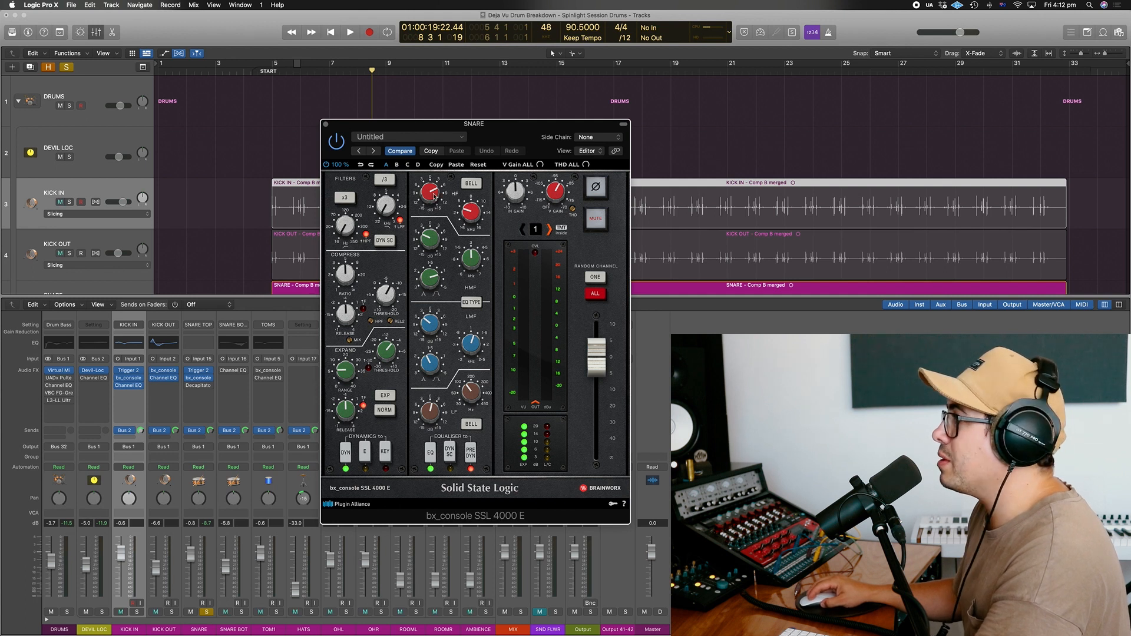
pyautogui.moveTo(430, 327); pyautogui.dragTo(430, 329)
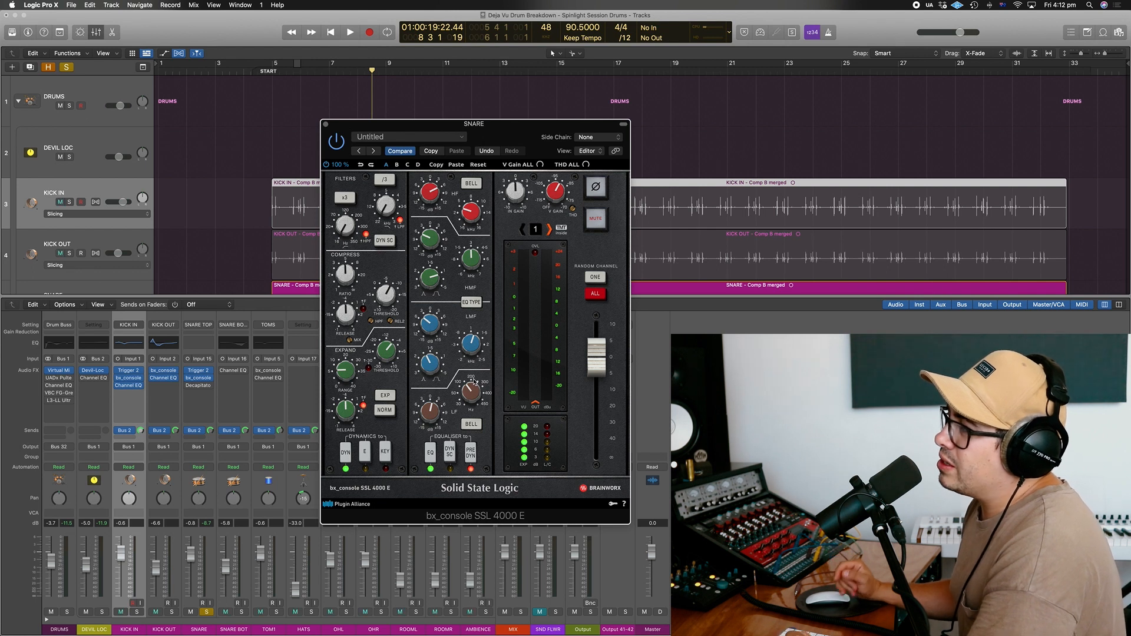
pyautogui.press('space')
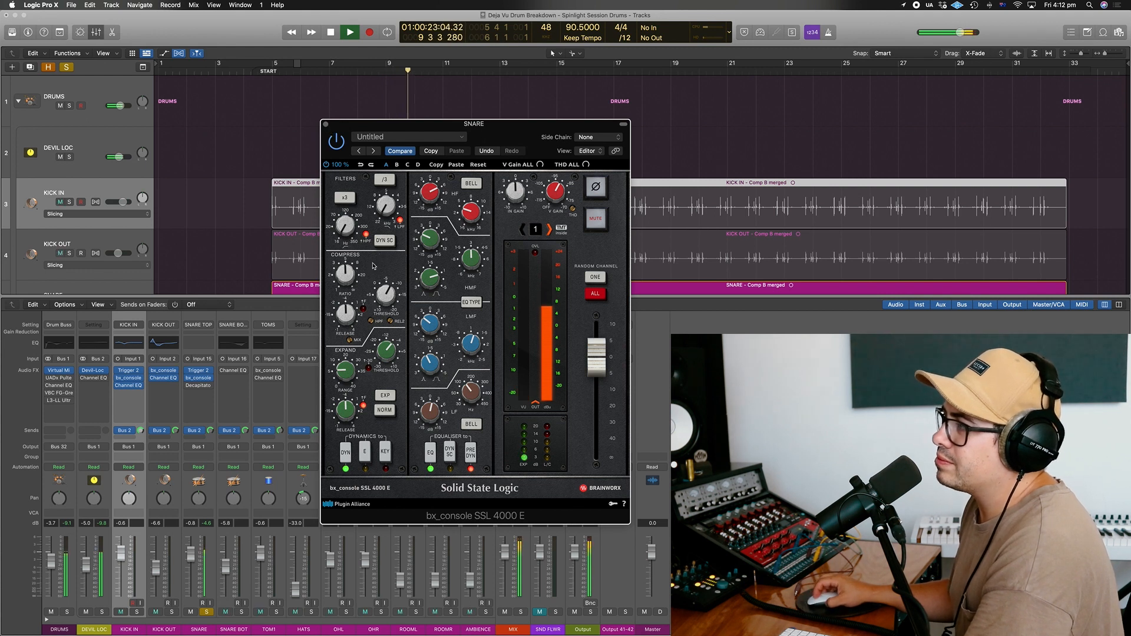
pyautogui.press('space')
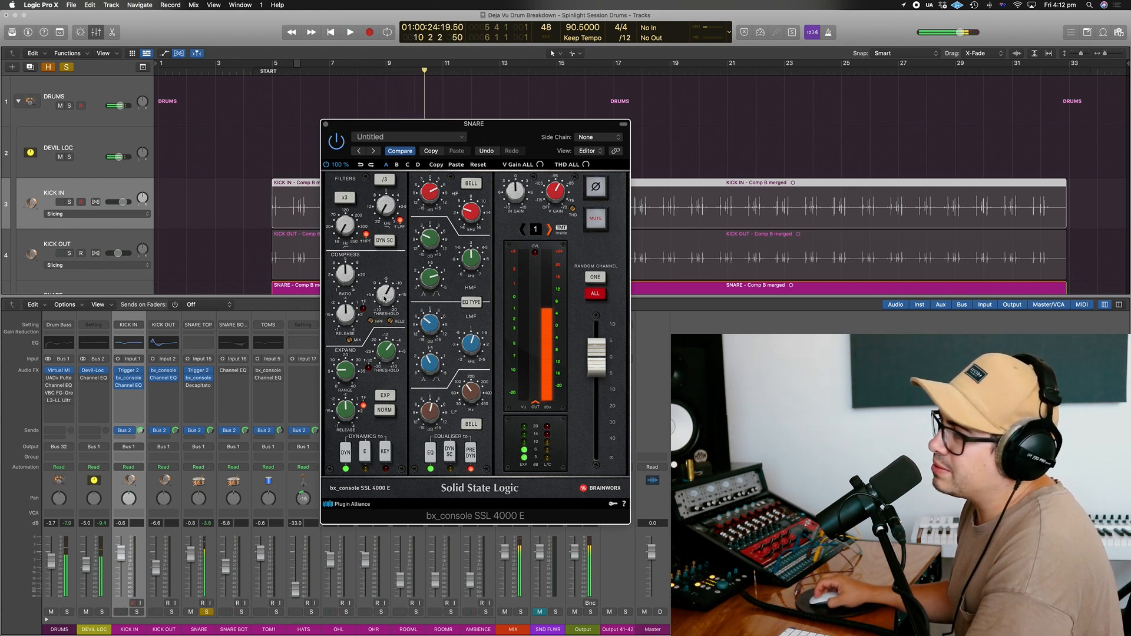
pyautogui.click(326, 125)
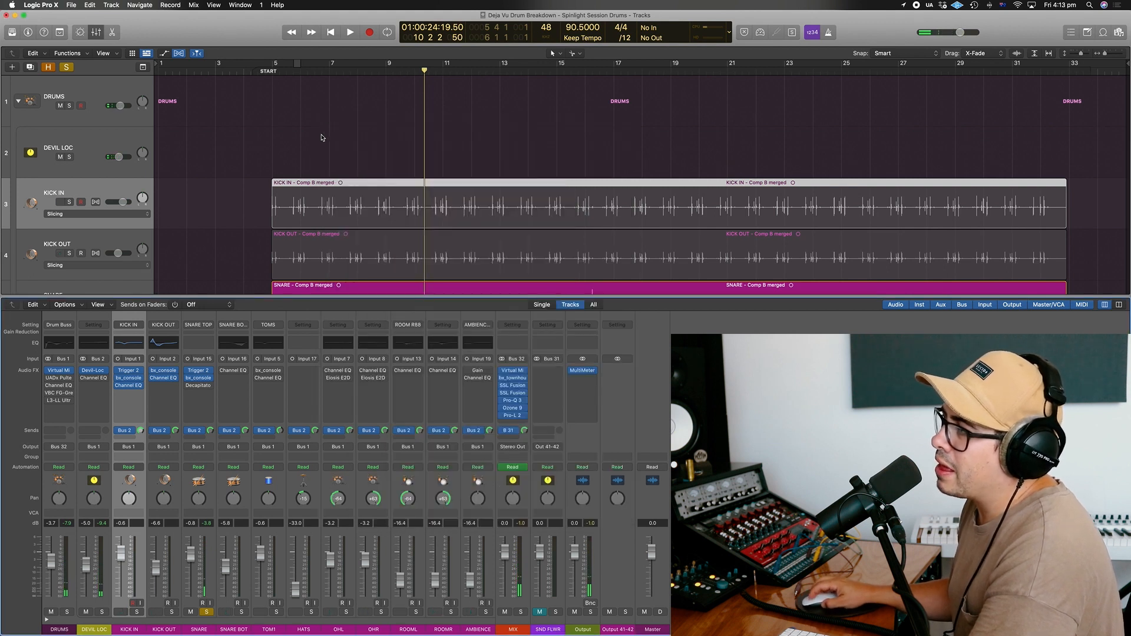
# Step: Enable the Decapitator on SNARE and audition the snare with its saturation
pyautogui.click(198, 386)
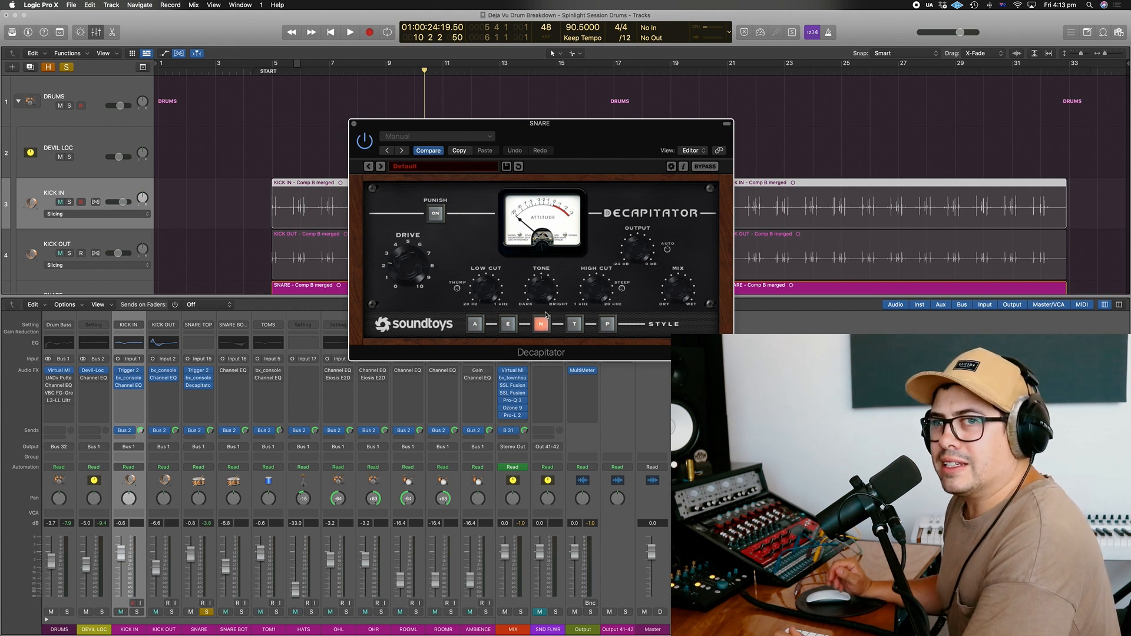
pyautogui.press('space')
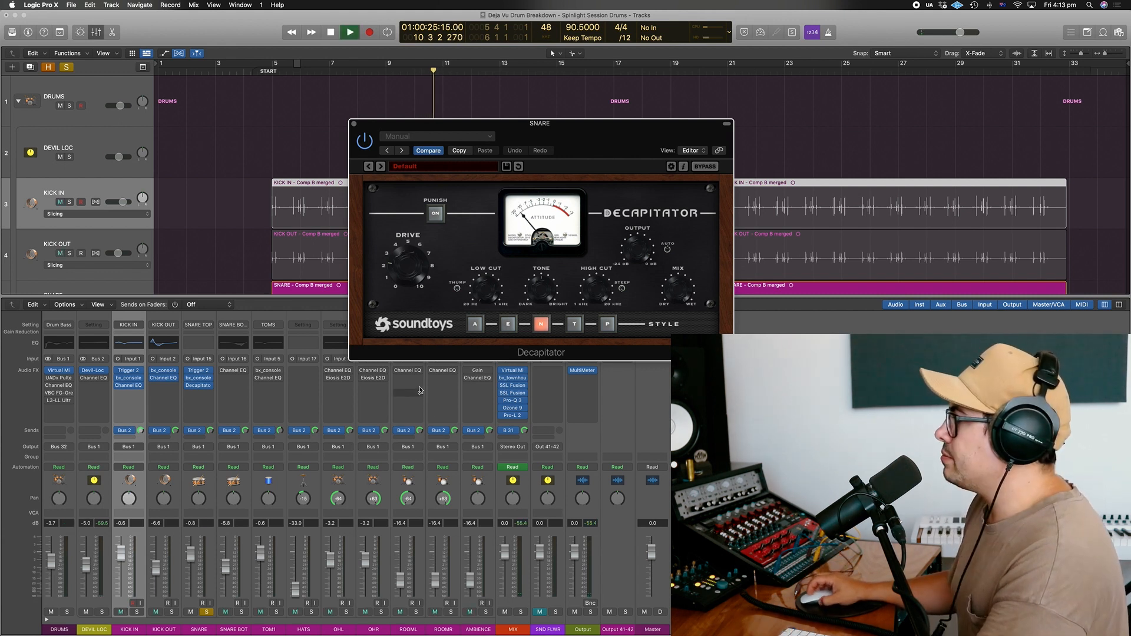
pyautogui.press('space')
# Step: Solo SNARE BOT instead of SNARE, enable and audition its Channel EQ, and close both snare plugin windows
pyautogui.click(241, 612)
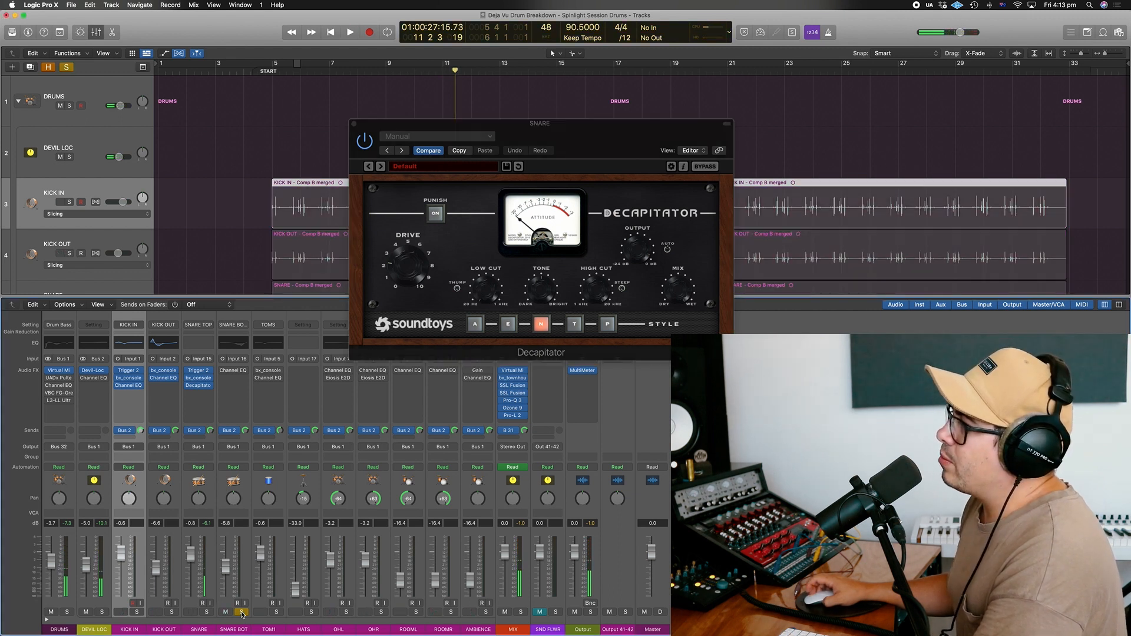
pyautogui.click(234, 371)
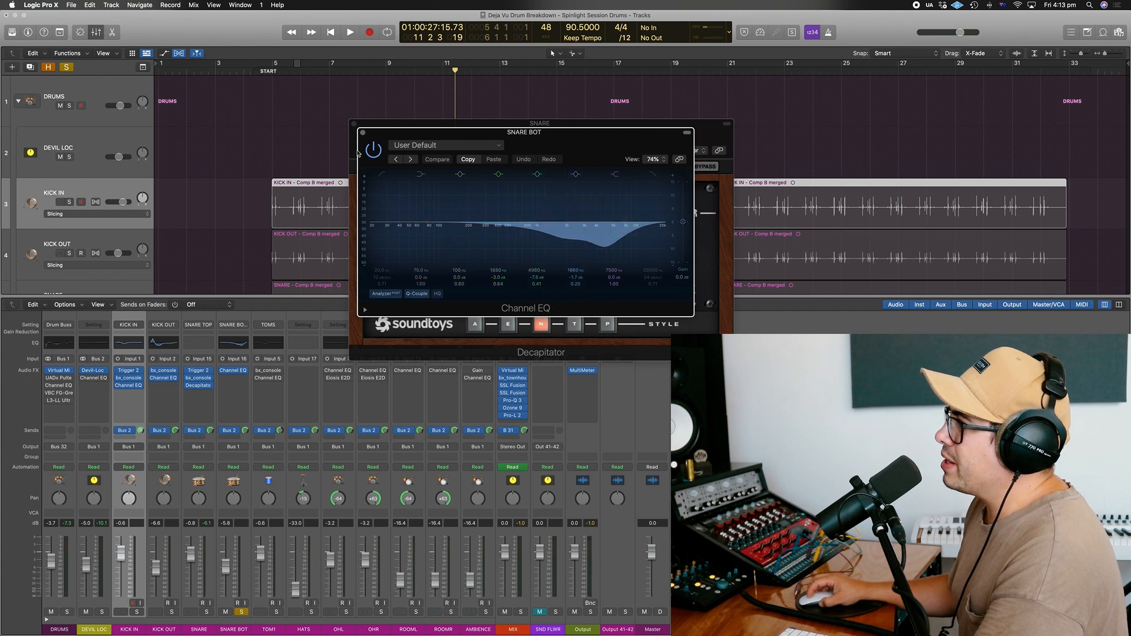
pyautogui.press('space')
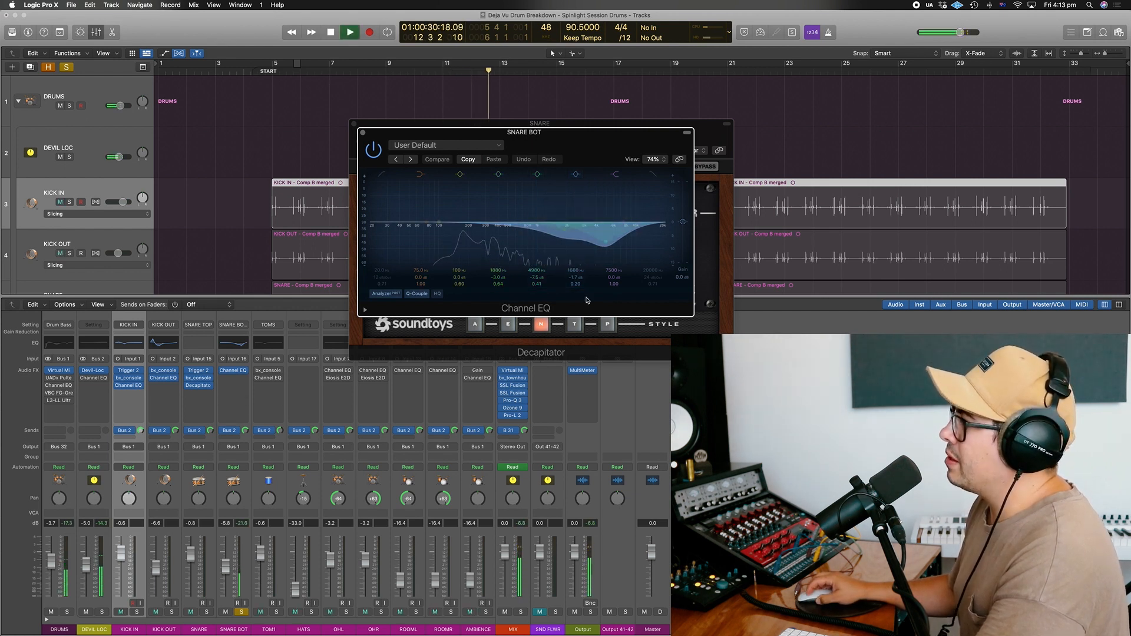
pyautogui.click(373, 150)
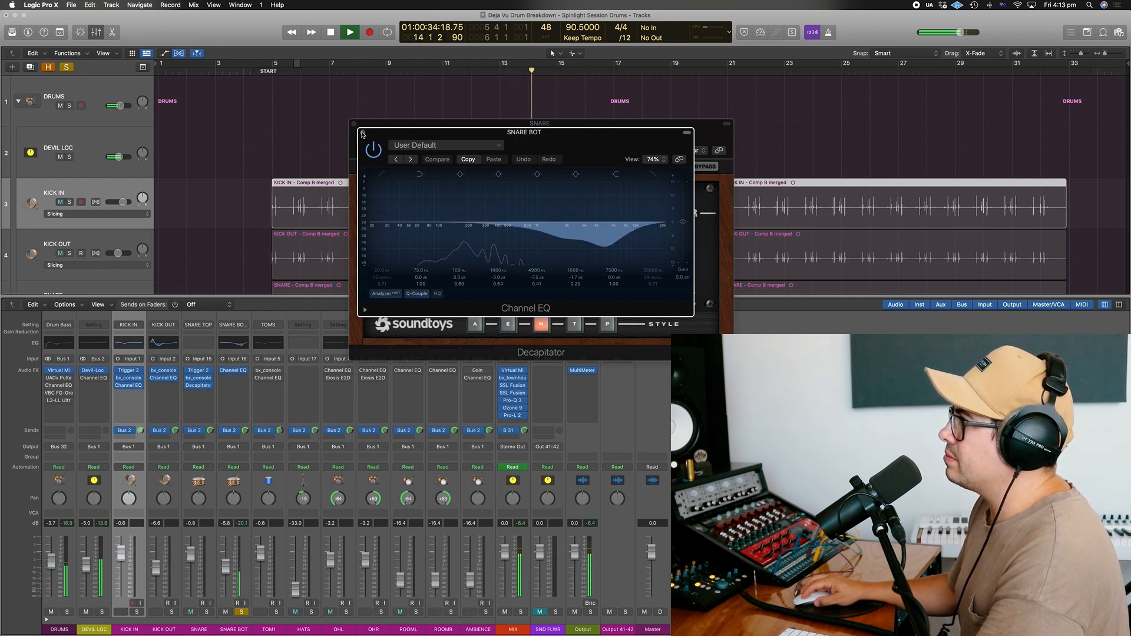
pyautogui.click(362, 133)
pyautogui.click(354, 124)
pyautogui.press('space')
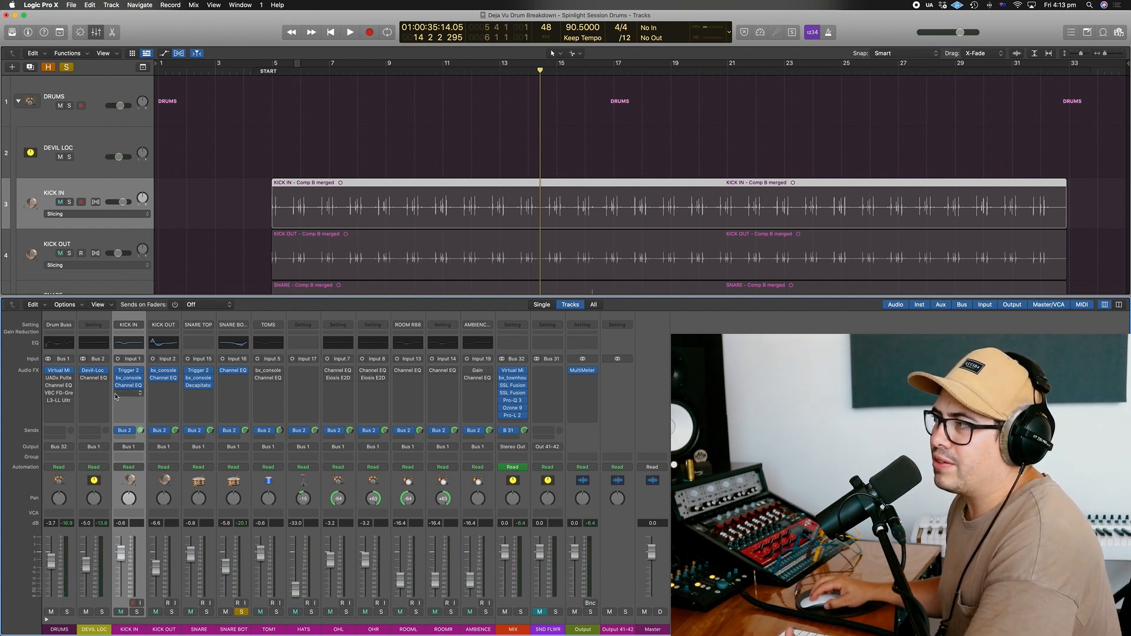
# Step: View the Devil-Loc Deluxe settings on the DEVIL LOC channel and close its window
pyautogui.click(94, 371)
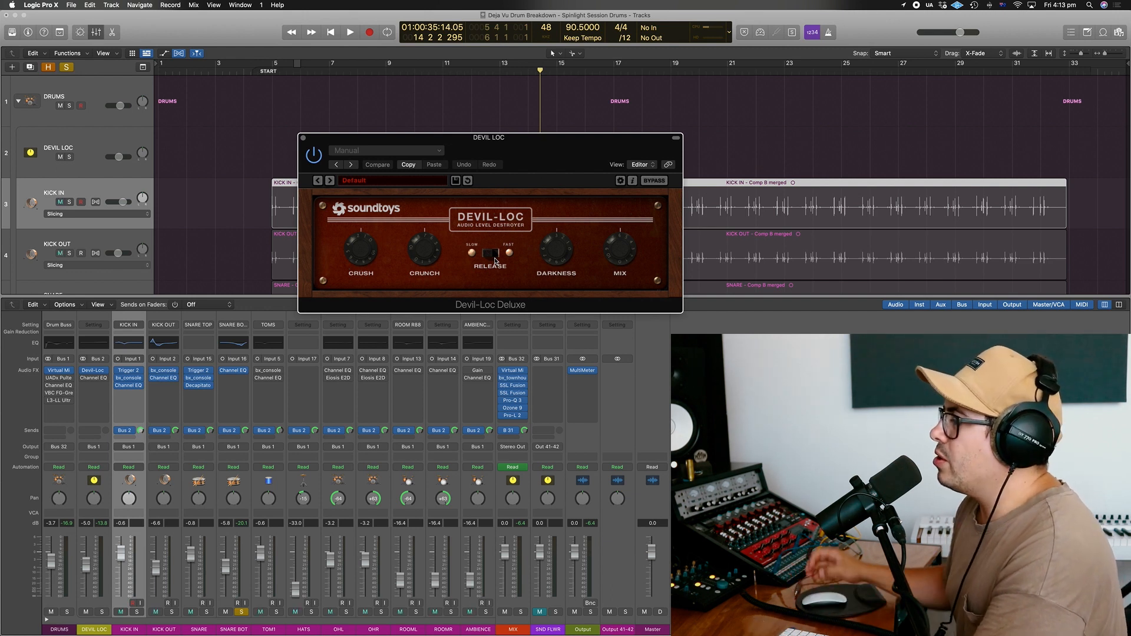
pyautogui.click(303, 139)
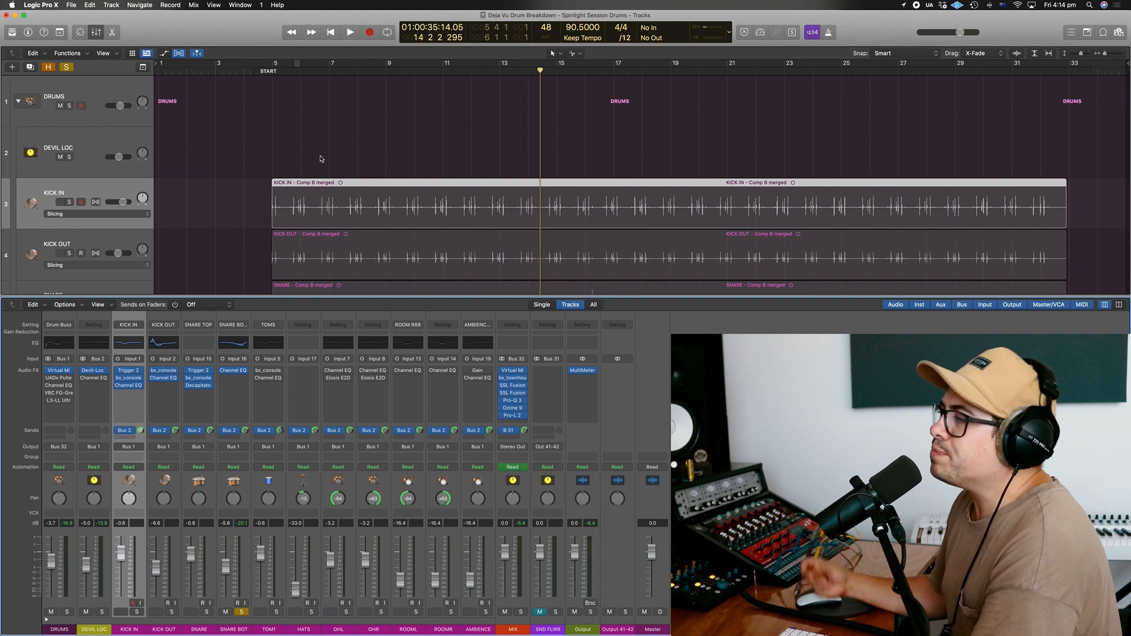
# Step: Solo TOM1 instead of SNARE BOT, show its regions in the arrangement, and enable its bx_console SSL 4000 E
pyautogui.click(242, 612)
pyautogui.click(277, 612)
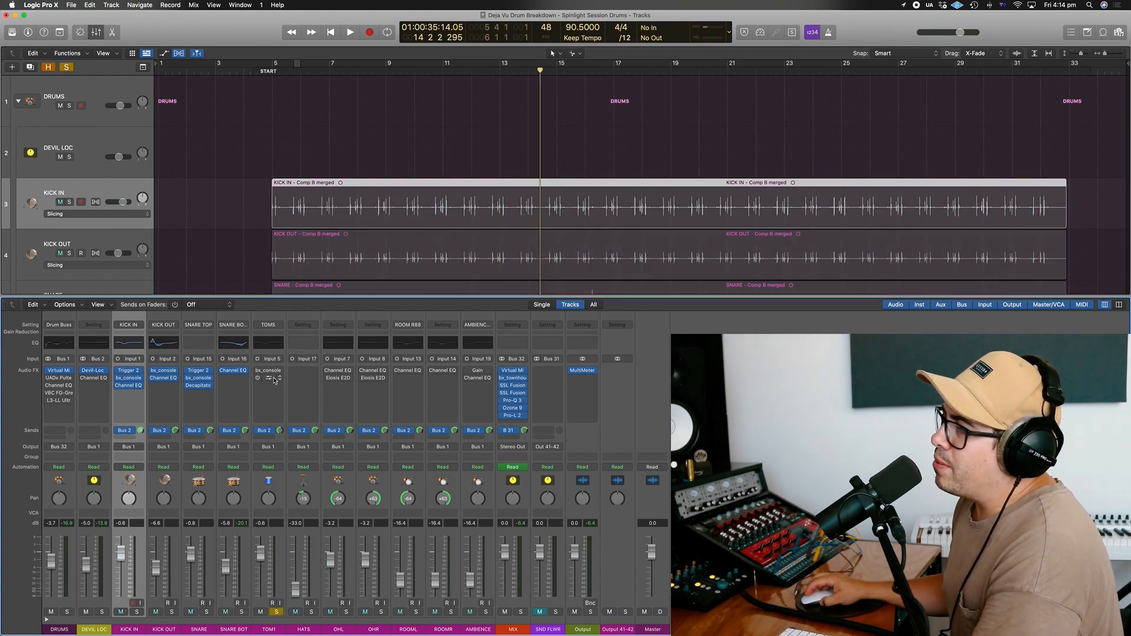
pyautogui.scroll(-5, 274, 137)
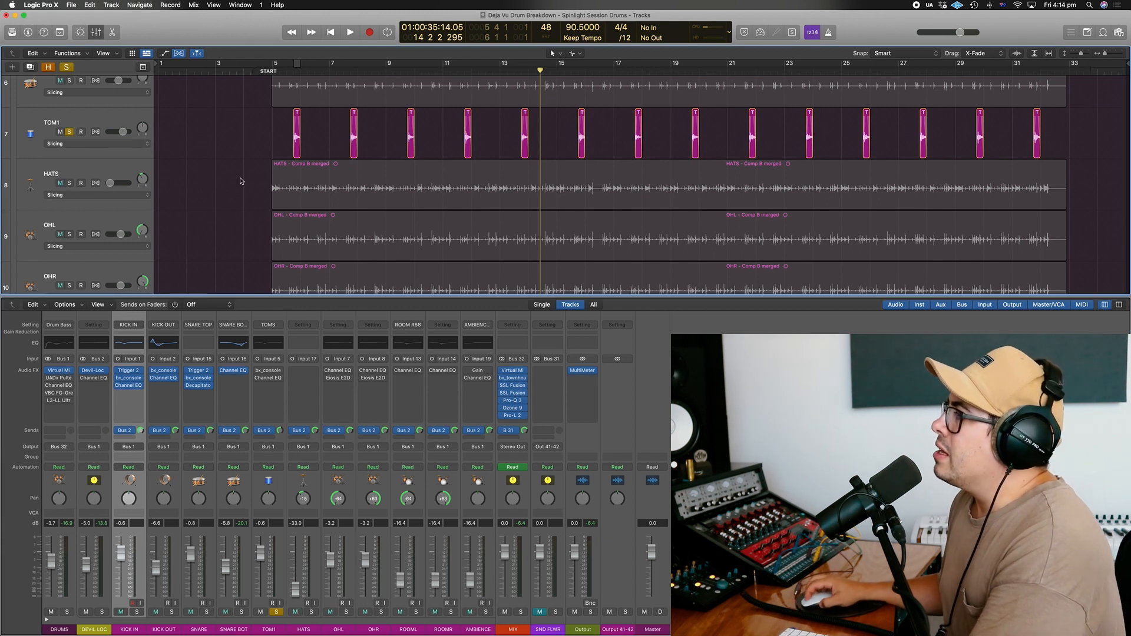
pyautogui.click(268, 370)
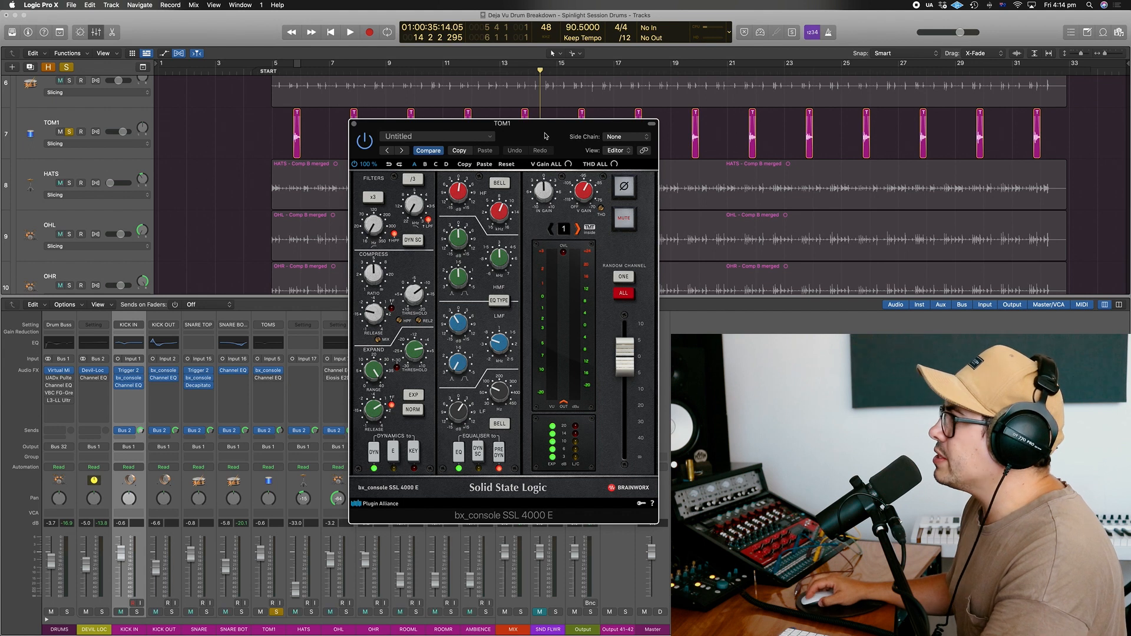
# Step: Point out TOM1's low-mid EQ and audition the soloed tom through the bx_console SSL 4000 E from before its first hit
pyautogui.click(460, 327)
pyautogui.click(498, 343)
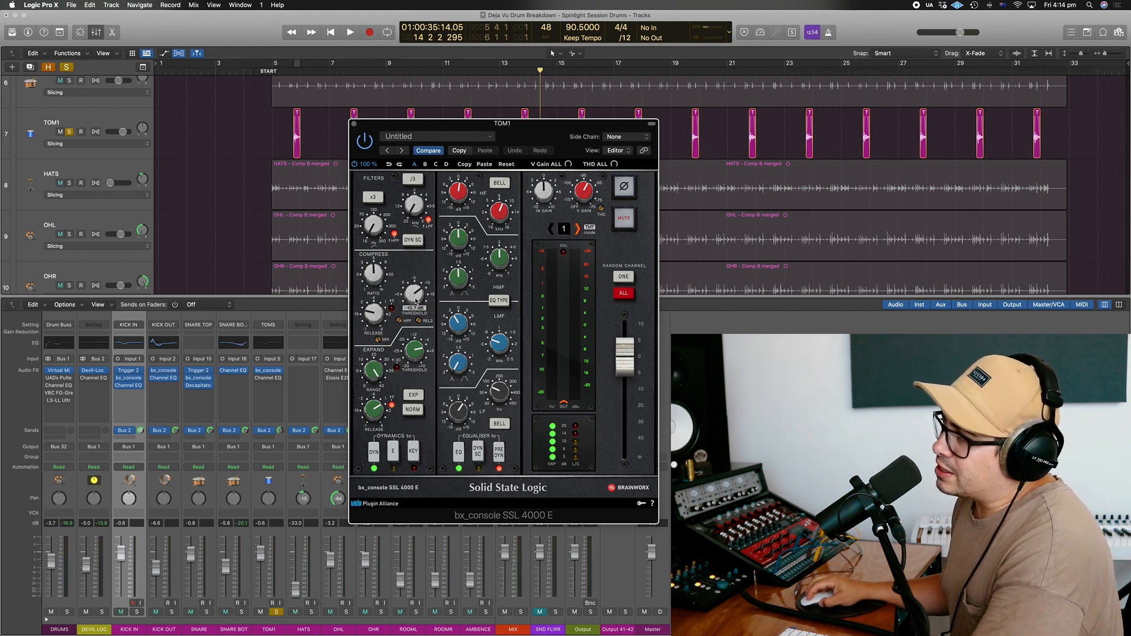
pyautogui.click(293, 76)
pyautogui.press('space')
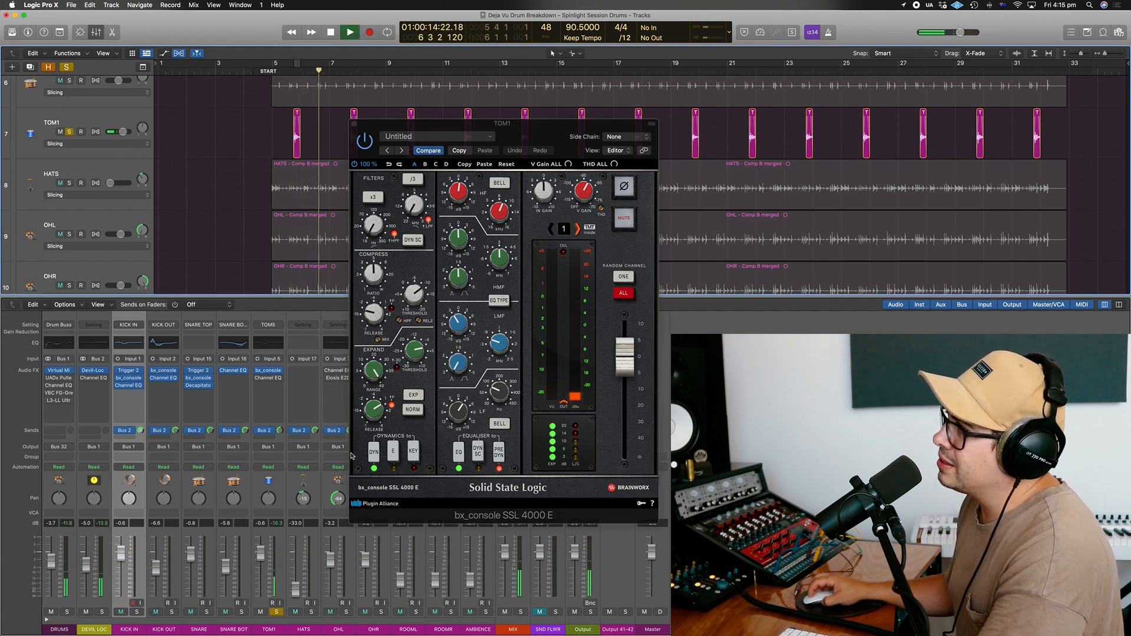
pyautogui.press('space')
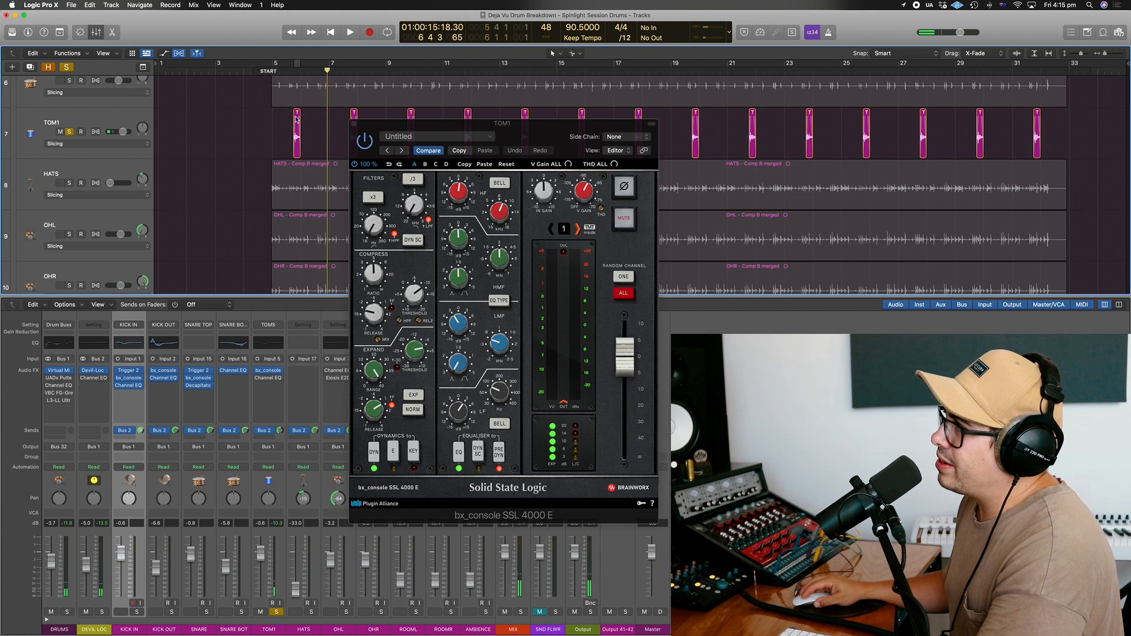
# Step: Set a short cycle around TOM1's first hit and audition it in the loop
pyautogui.click(297, 63)
pyautogui.press('space')
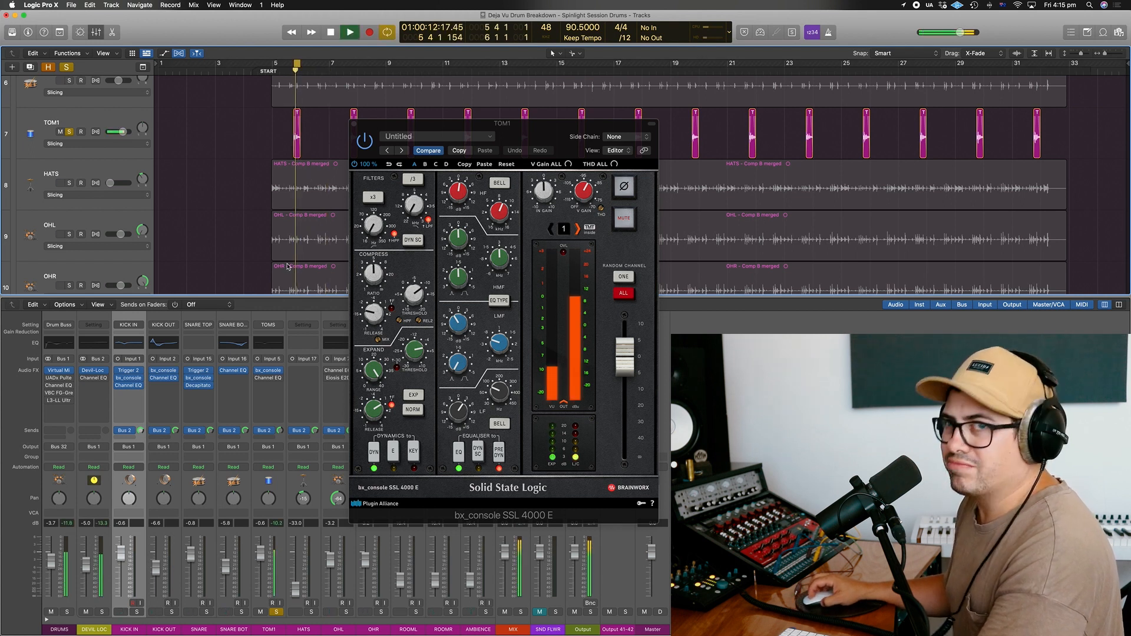
pyautogui.press('space')
# Step: Alter the LMF gain in TOM1's bx_console SSL 4000 E, audition the looped hit, and set the gain back
pyautogui.moveTo(457, 325); pyautogui.dragTo(462, 363)
pyautogui.press('space')
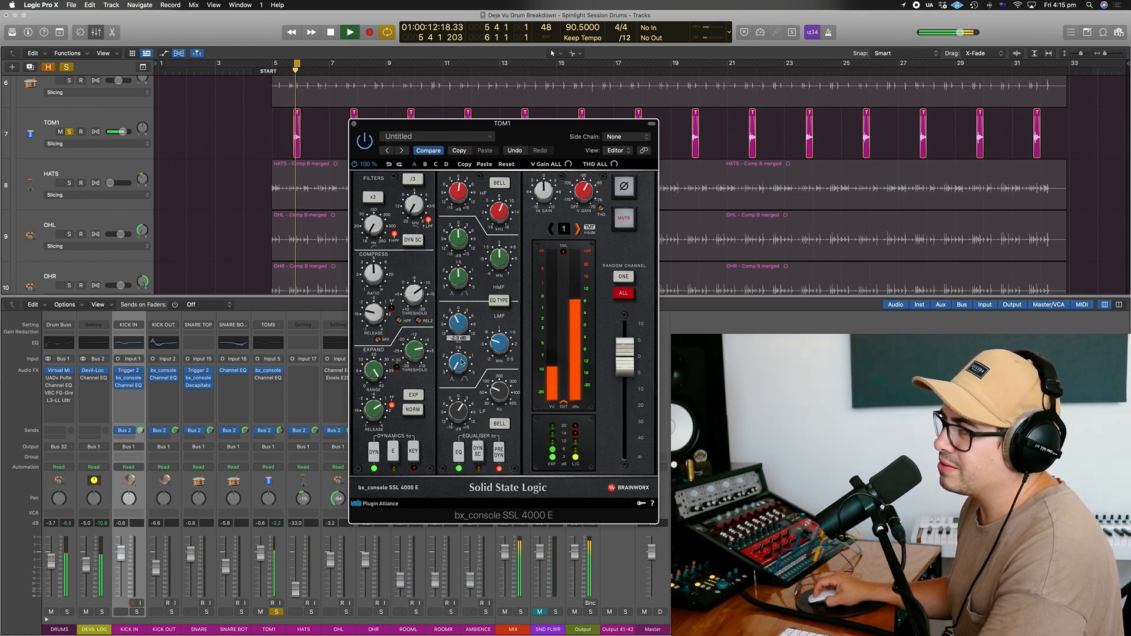
pyautogui.press('space')
pyautogui.moveTo(460, 319)
pyautogui.mouseDown()
pyautogui.moveTo(463, 330)
pyautogui.moveTo(466, 317)
pyautogui.mouseUp()
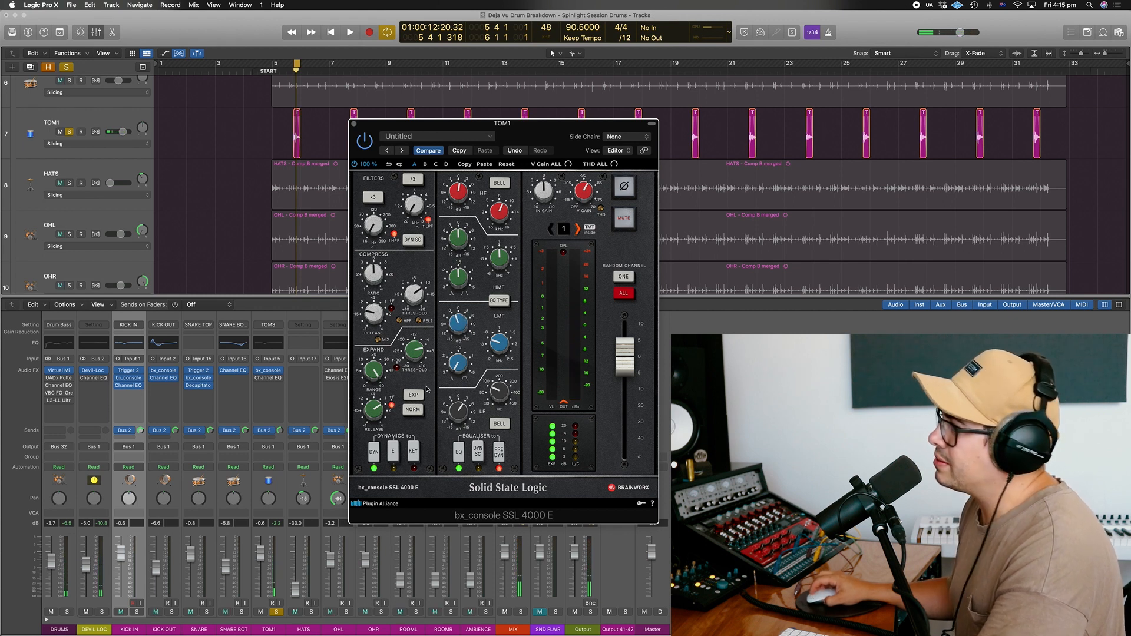
# Step: Enable and open TOM1's Channel EQ, vary its low-mid cut while auditioning the tom, and close both plugin windows
pyautogui.click(260, 379)
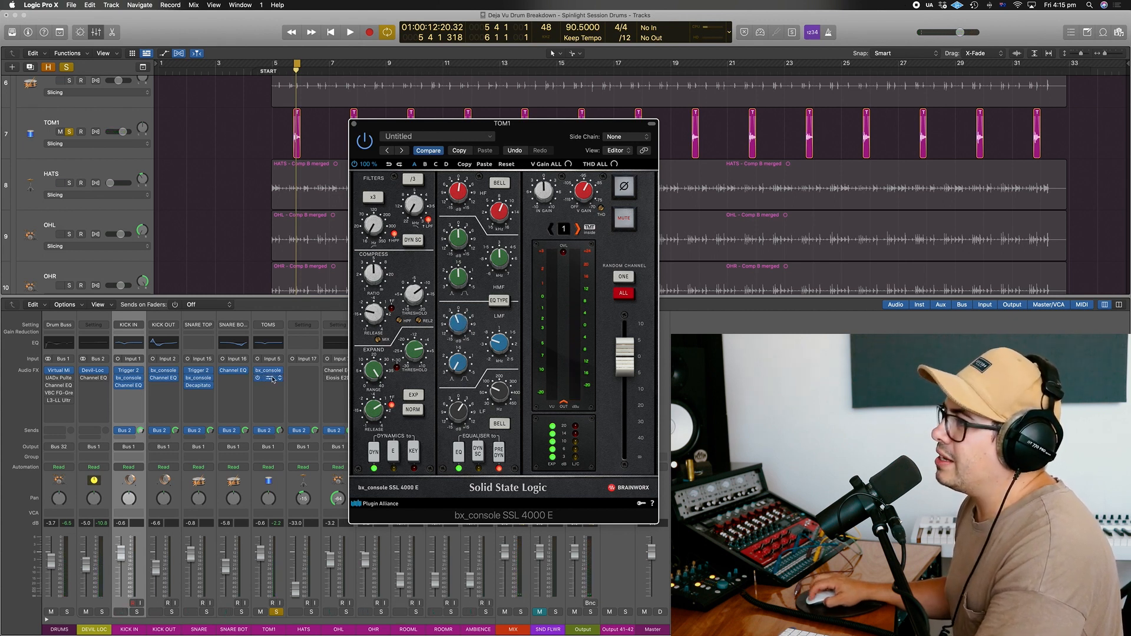
pyautogui.click(265, 379)
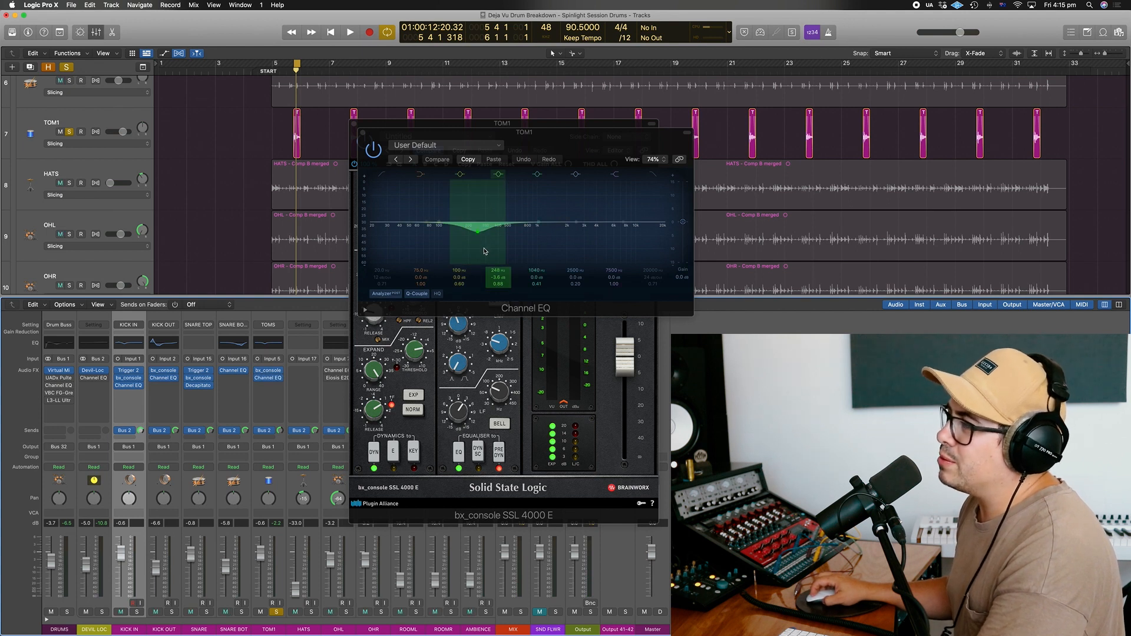
pyautogui.press('space')
pyautogui.moveTo(494, 274)
pyautogui.mouseDown()
pyautogui.moveTo(494, 242)
pyautogui.moveTo(493, 275)
pyautogui.mouseUp()
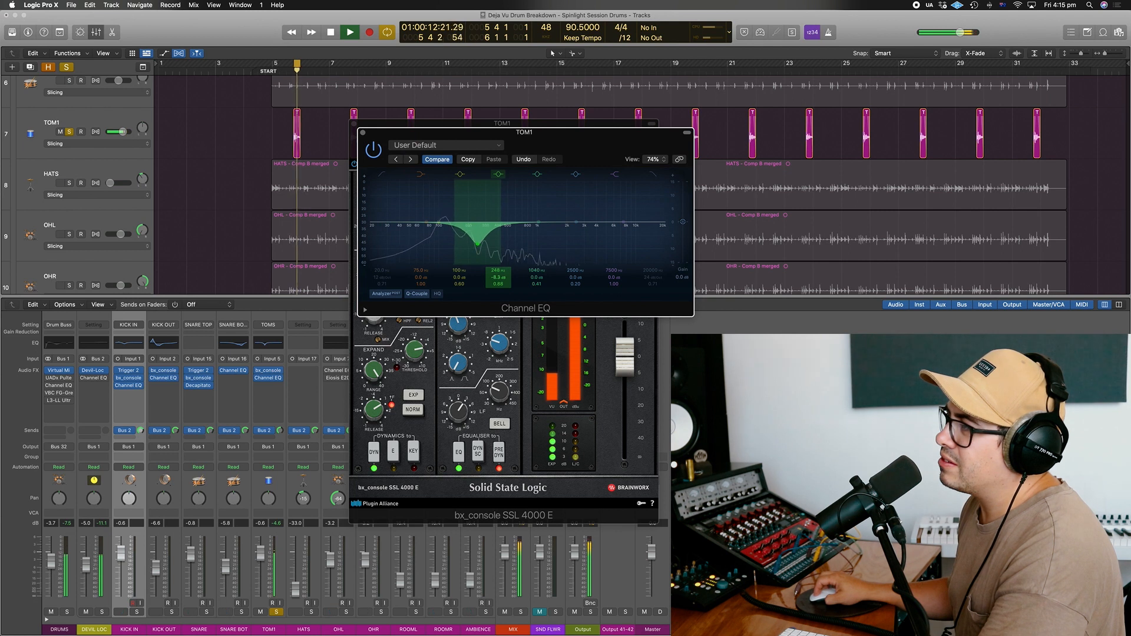
pyautogui.press('space')
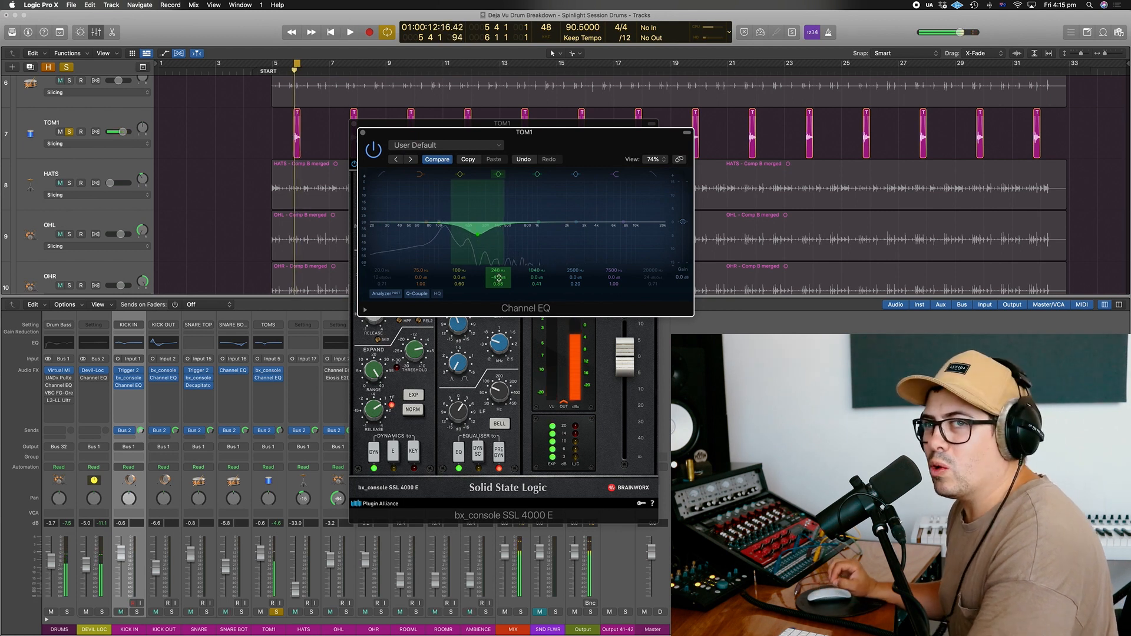
pyautogui.keyDown('alt'); pyautogui.click(363, 132); pyautogui.keyUp('alt')
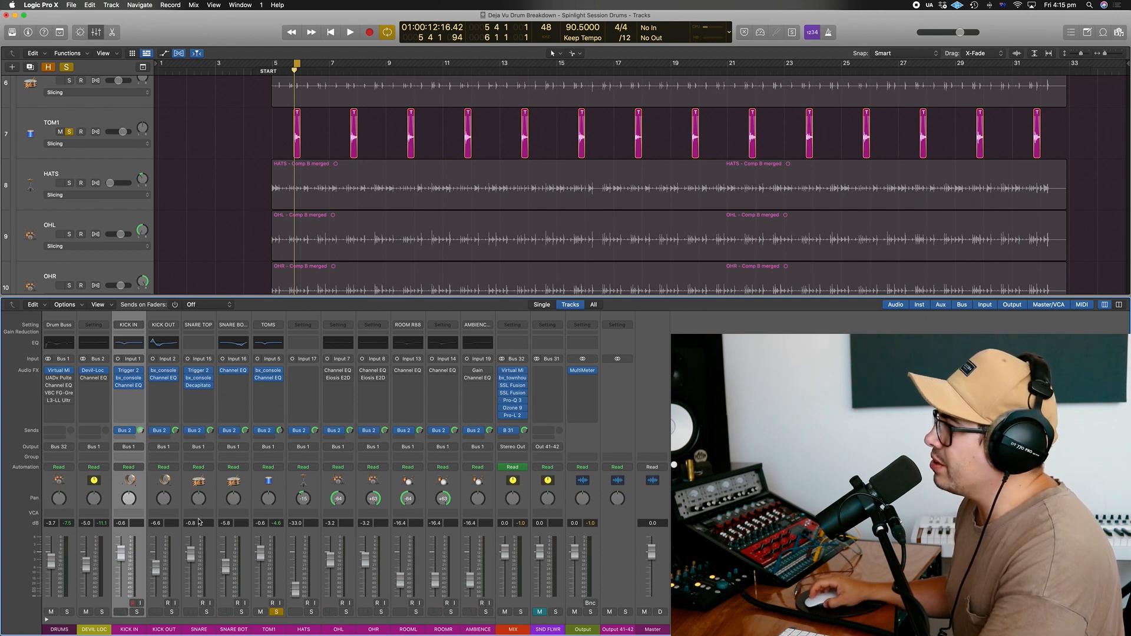
# Step: Clear the TOM1 solo and select the HATS channel and the overheads in the mixer
pyautogui.press('s')
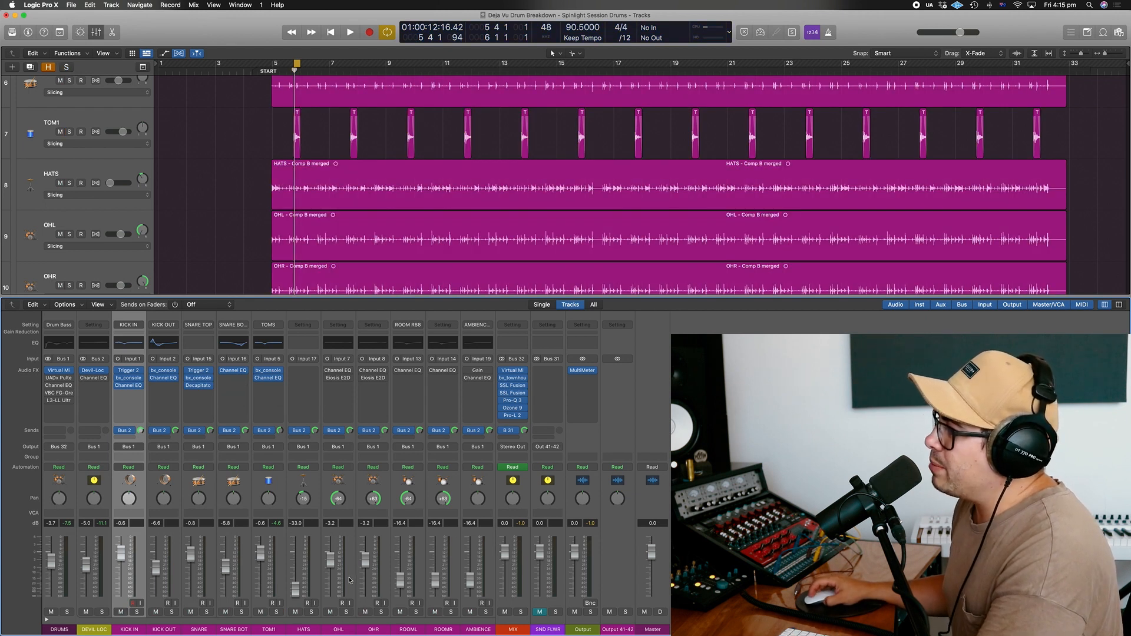
pyautogui.click(313, 482)
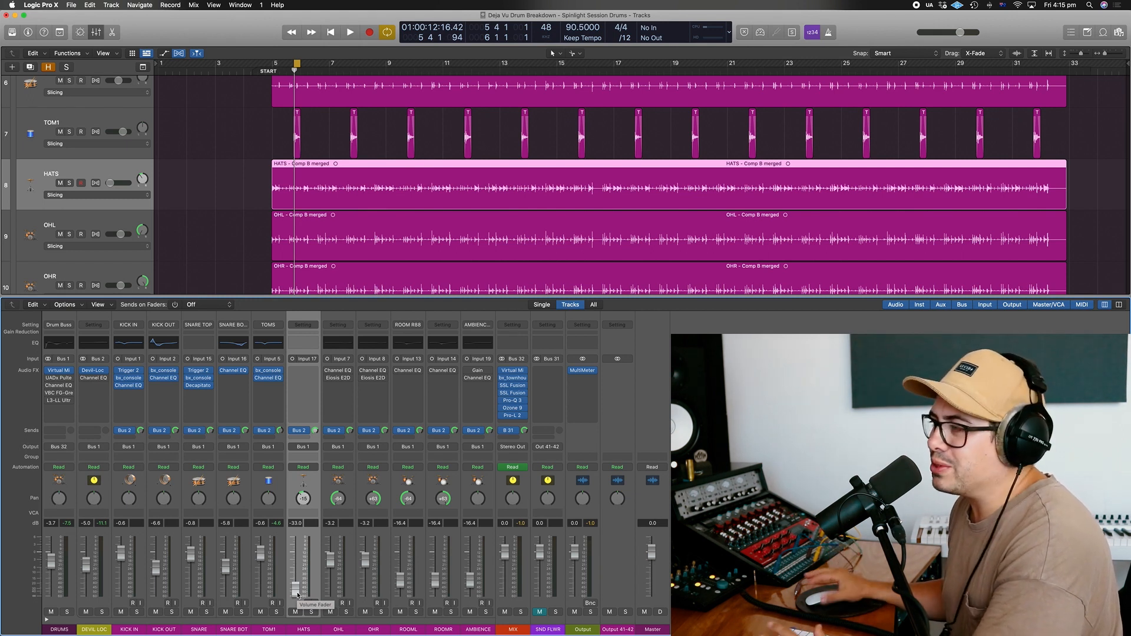
pyautogui.click(341, 477)
# Step: Solo the KICK IN through TOM1 channels, turn cycling off, and audition the close mics together
pyautogui.moveTo(268, 480); pyautogui.dragTo(133, 489)
pyautogui.press('s')
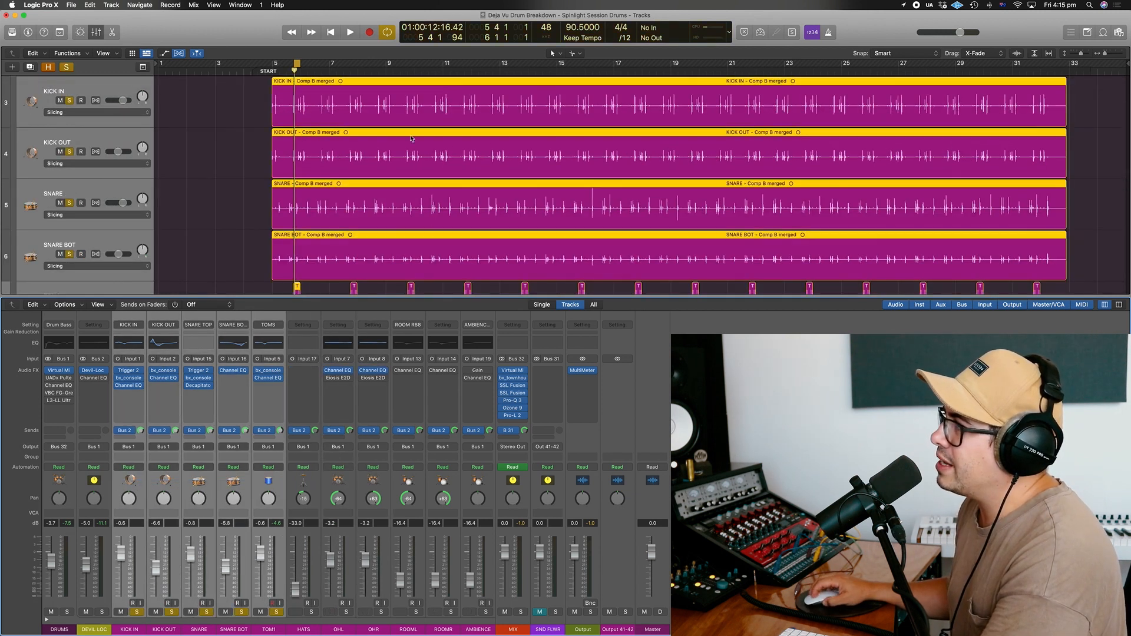
pyautogui.press('c')
pyautogui.press('space')
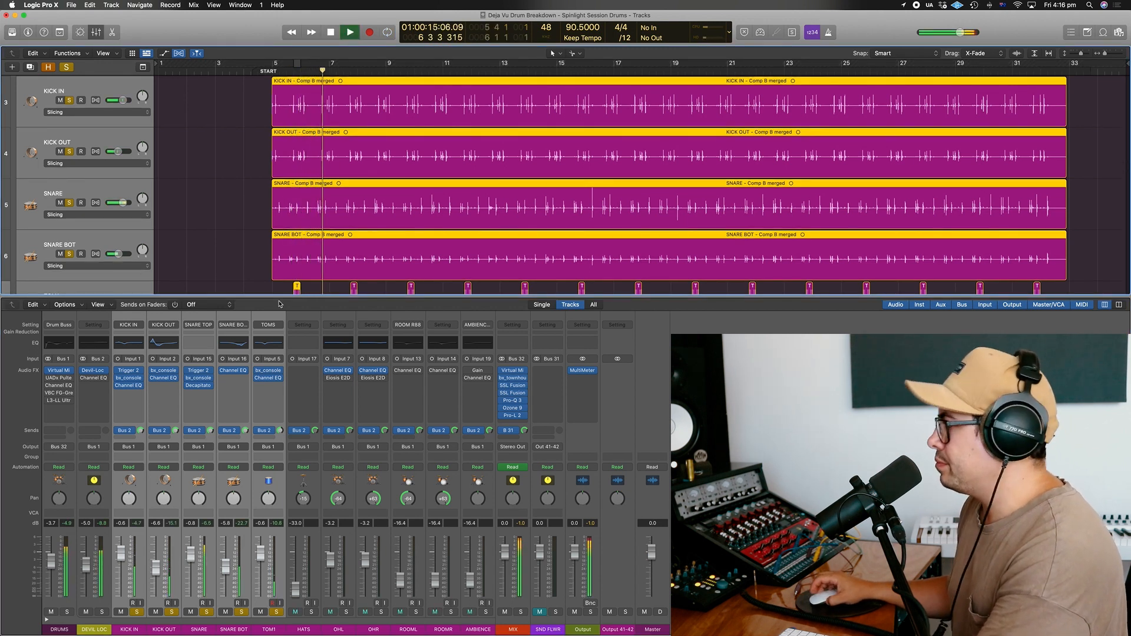
pyautogui.press('space')
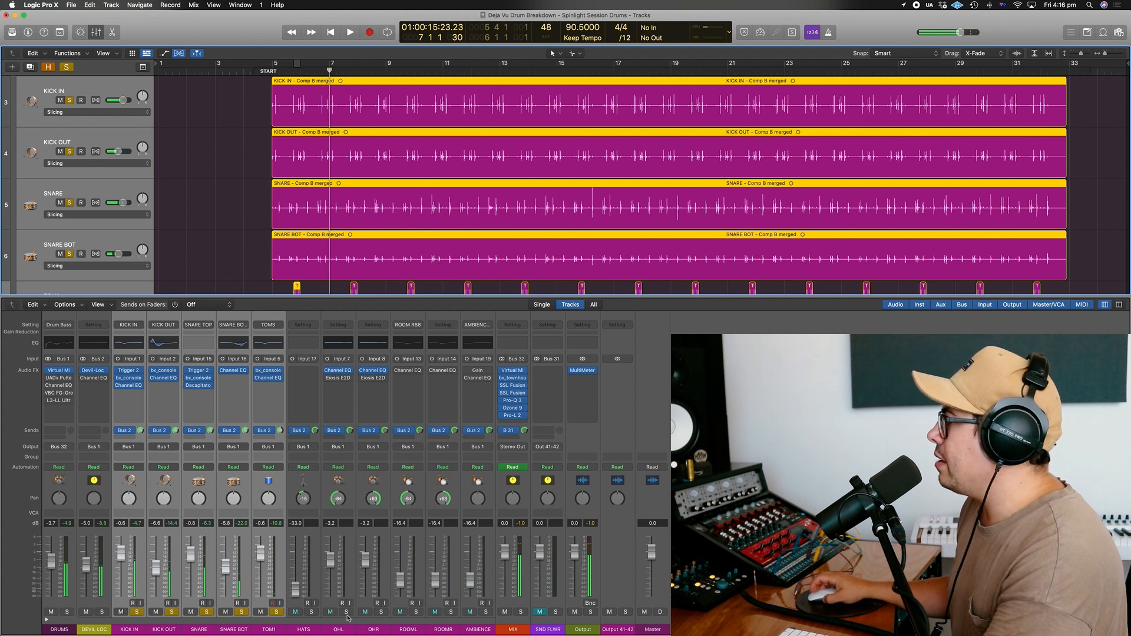
# Step: Solo only OHL and OHR and audition the overheads
pyautogui.keyDown('alt'); pyautogui.click(346, 612); pyautogui.keyUp('alt')
pyautogui.click(381, 612)
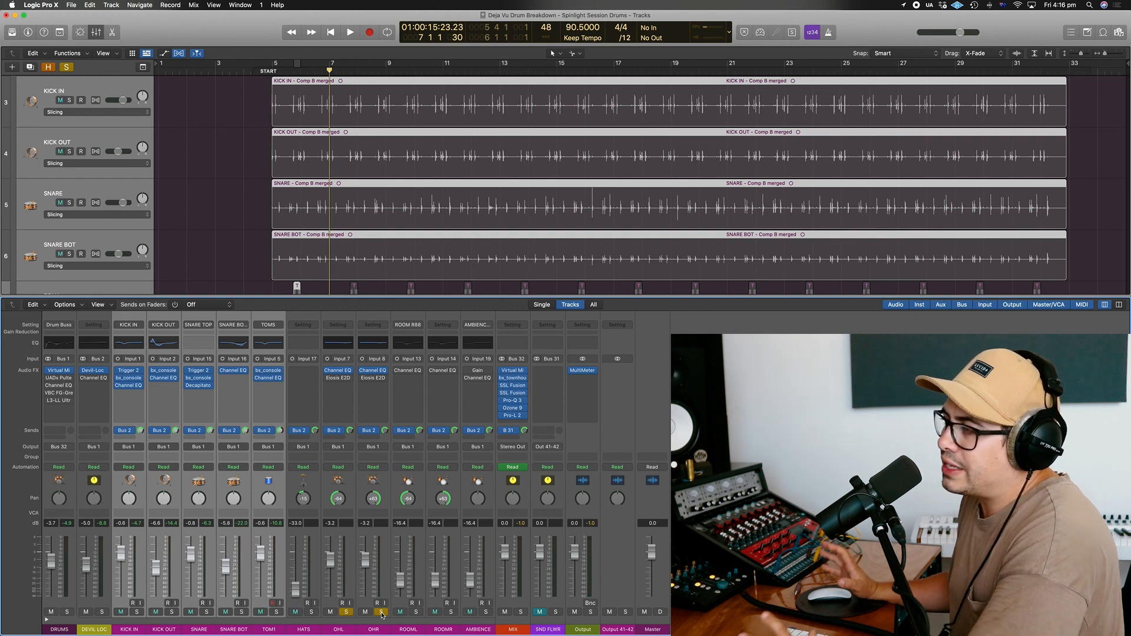
pyautogui.press('space')
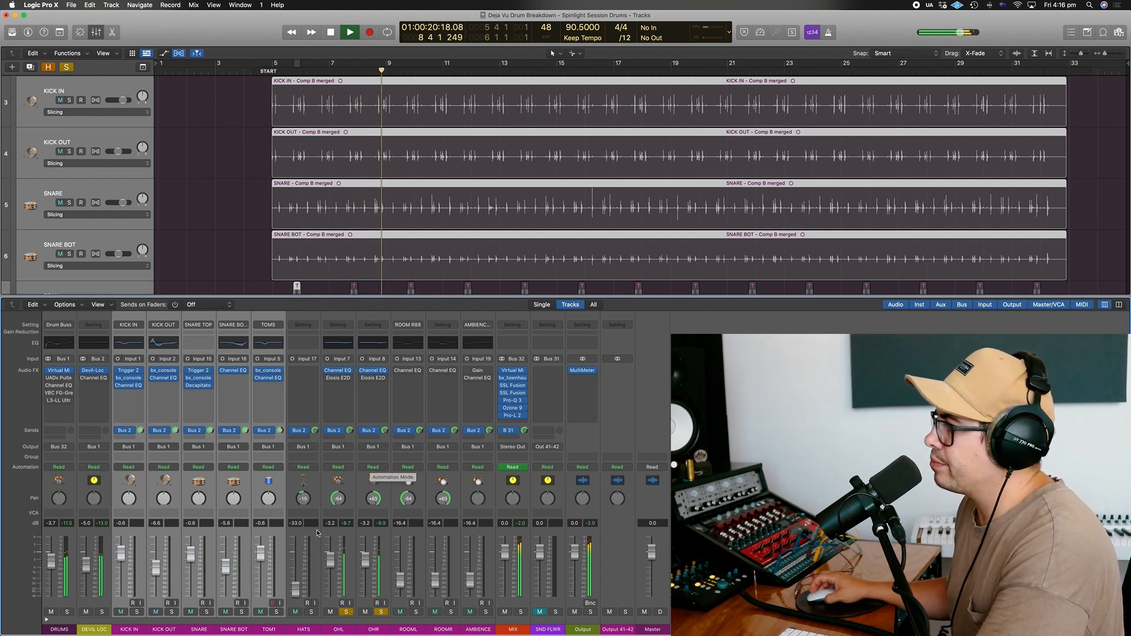
pyautogui.press('space')
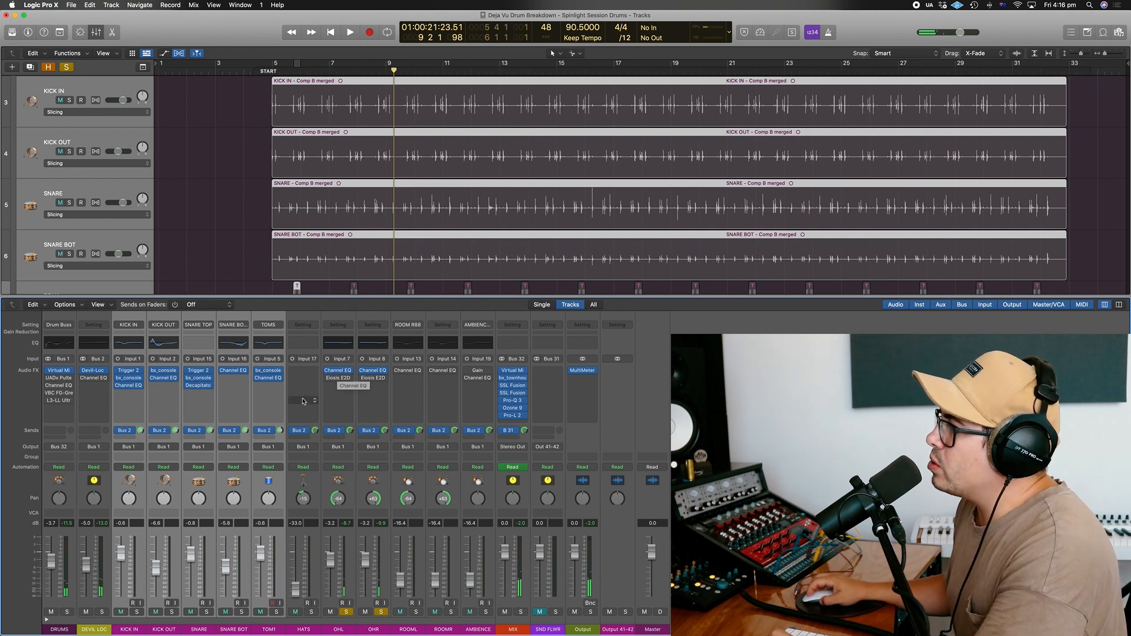
# Step: View OHL's Channel EQ and its Eiosis E2Deesser with the OverHeads presets, closing each plugin window
pyautogui.click(341, 373)
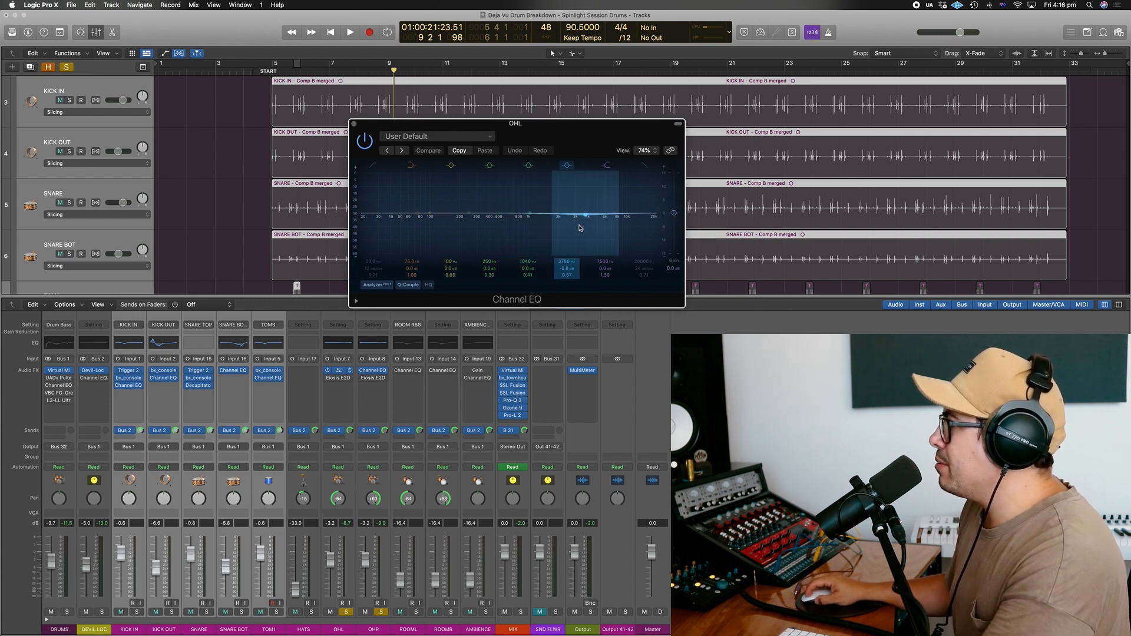
pyautogui.click(354, 124)
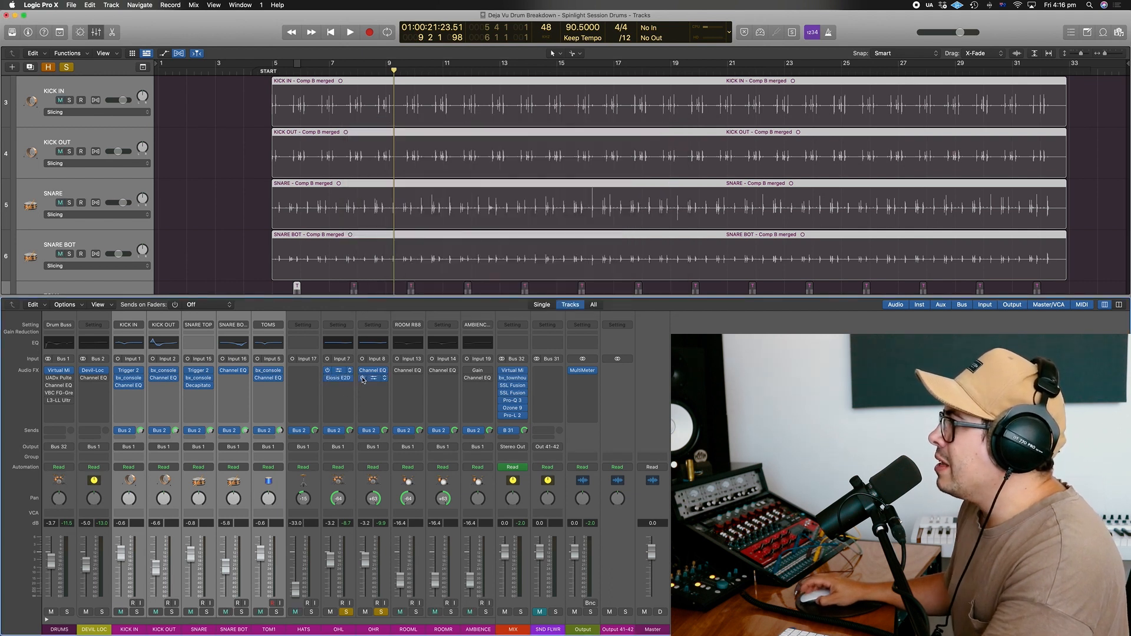
pyautogui.click(339, 380)
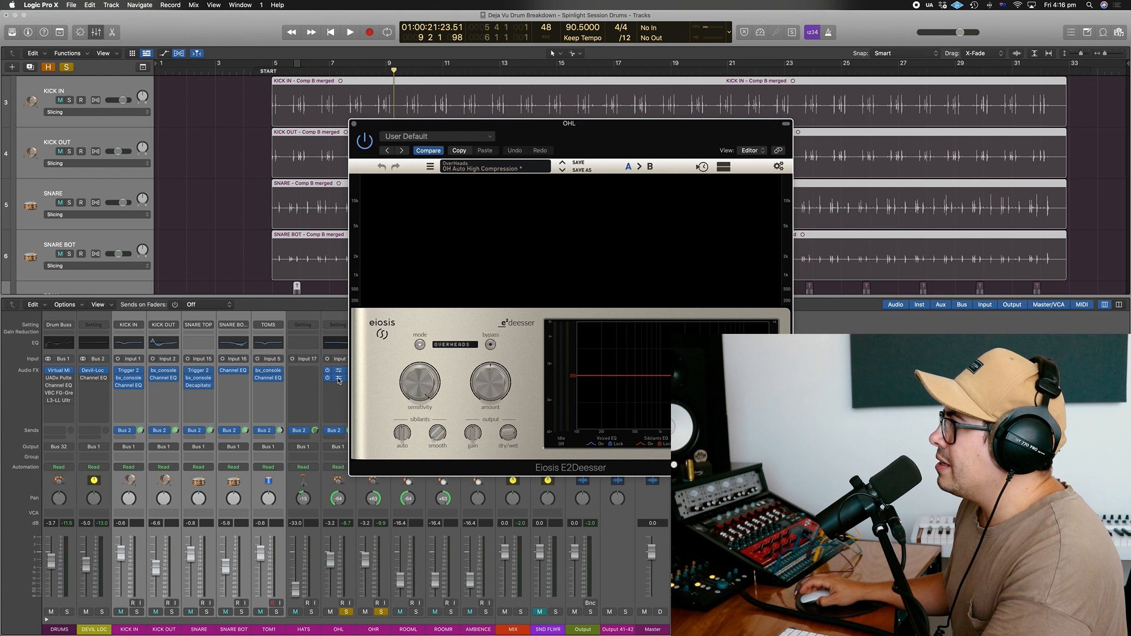
pyautogui.moveTo(621, 132); pyautogui.dragTo(446, 110)
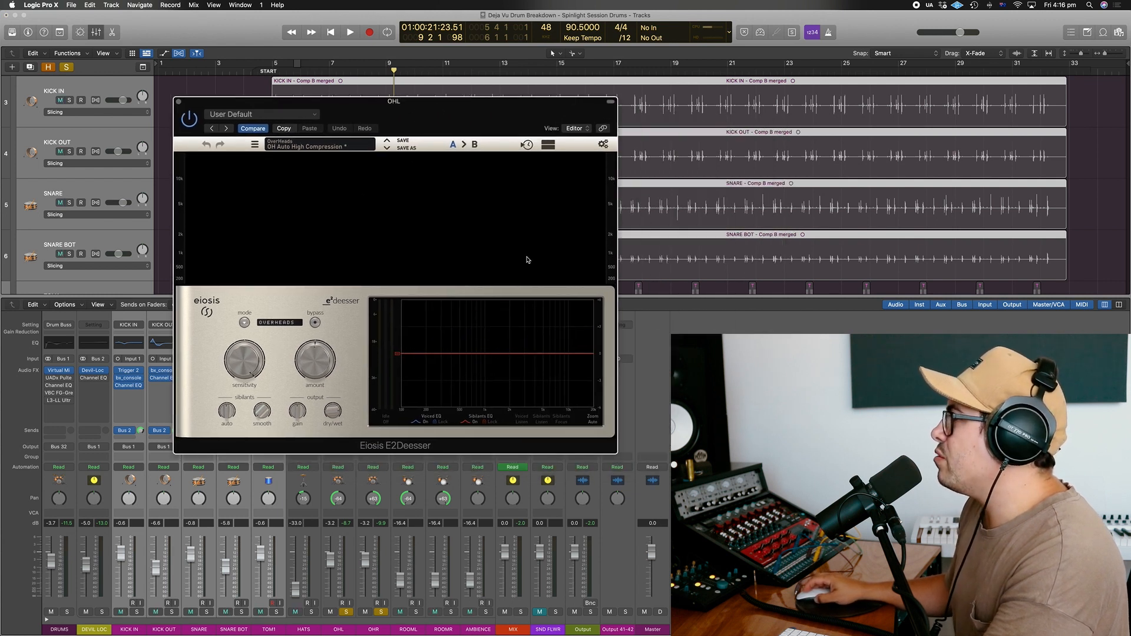
pyautogui.click(318, 149)
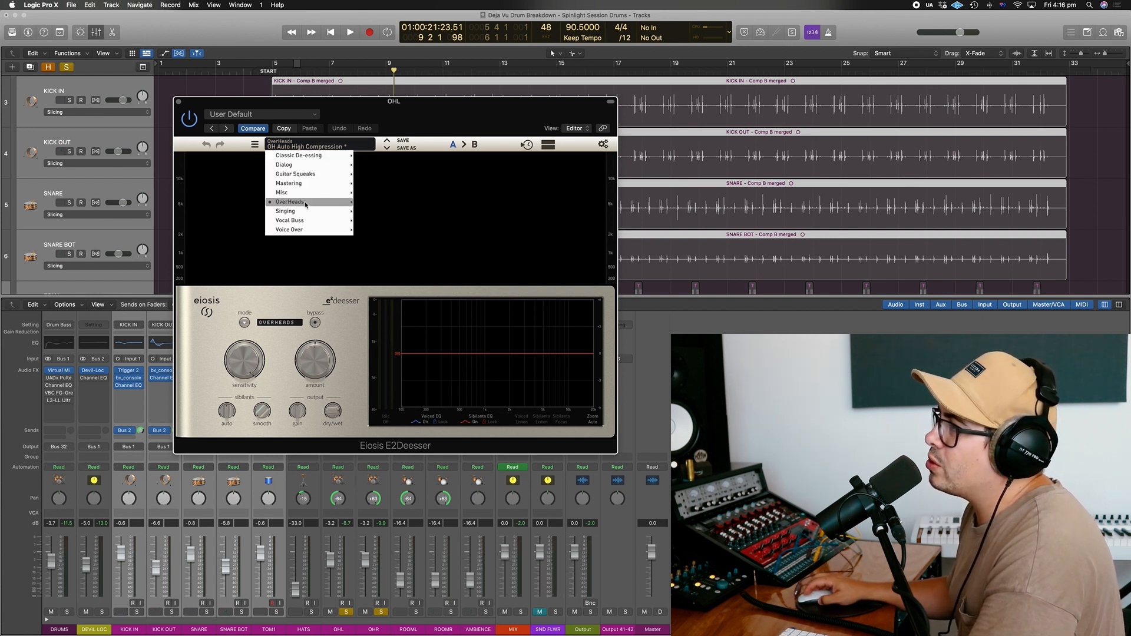
pyautogui.moveTo(326, 210)
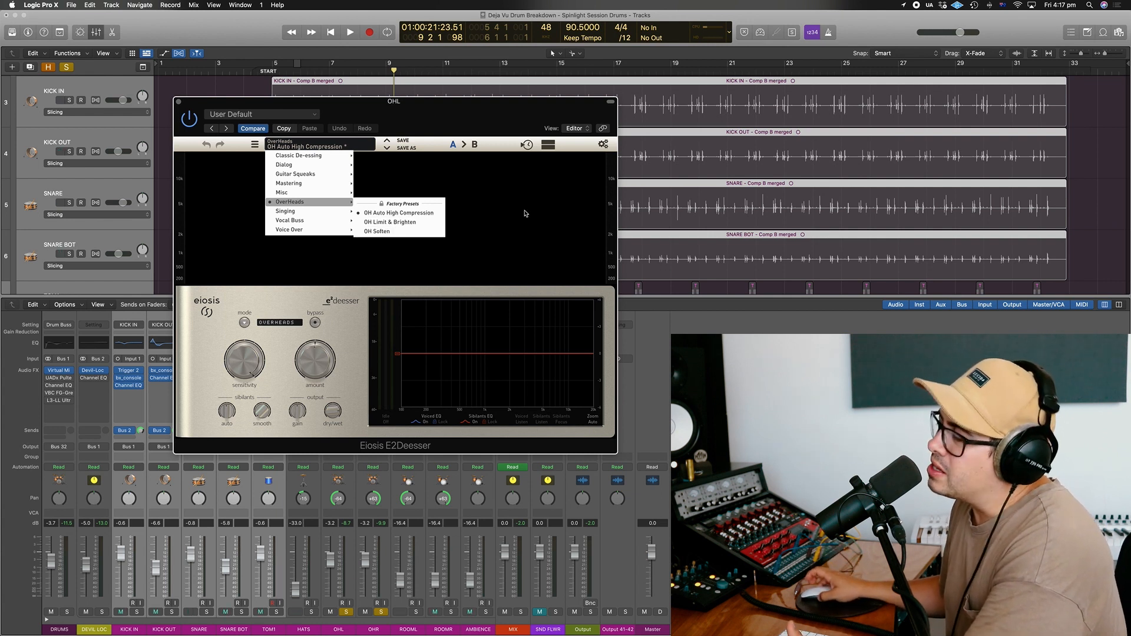
pyautogui.moveTo(435, 112); pyautogui.dragTo(591, 136)
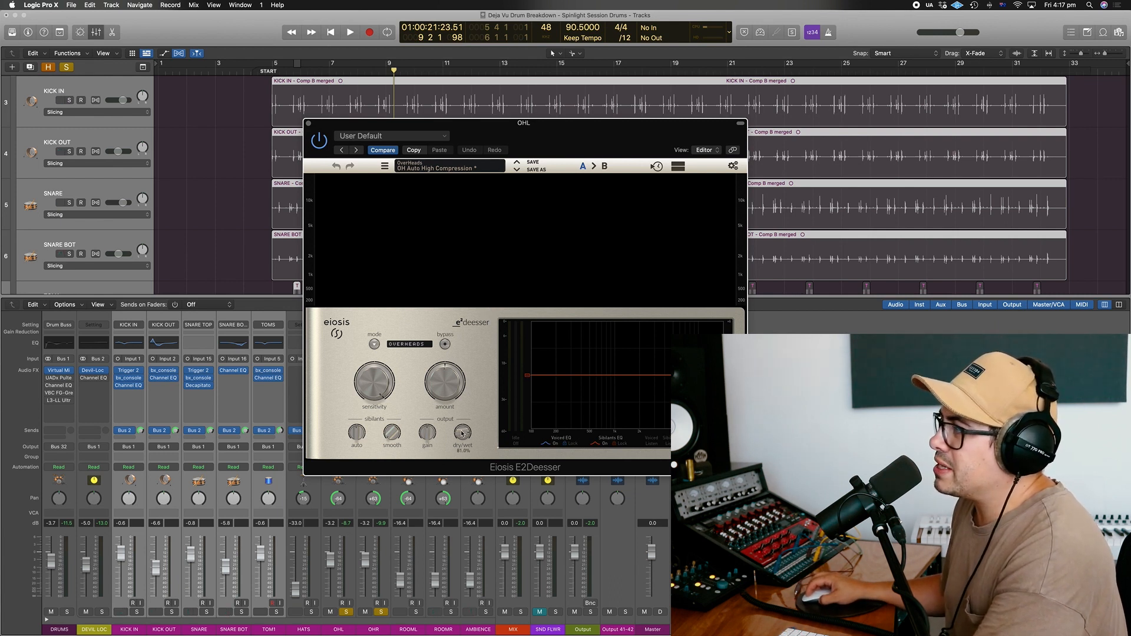
pyautogui.click(308, 123)
# Step: Play the overheads, switch on the E2Deesser on OHL to audition its effect, and close its window
pyautogui.press('space')
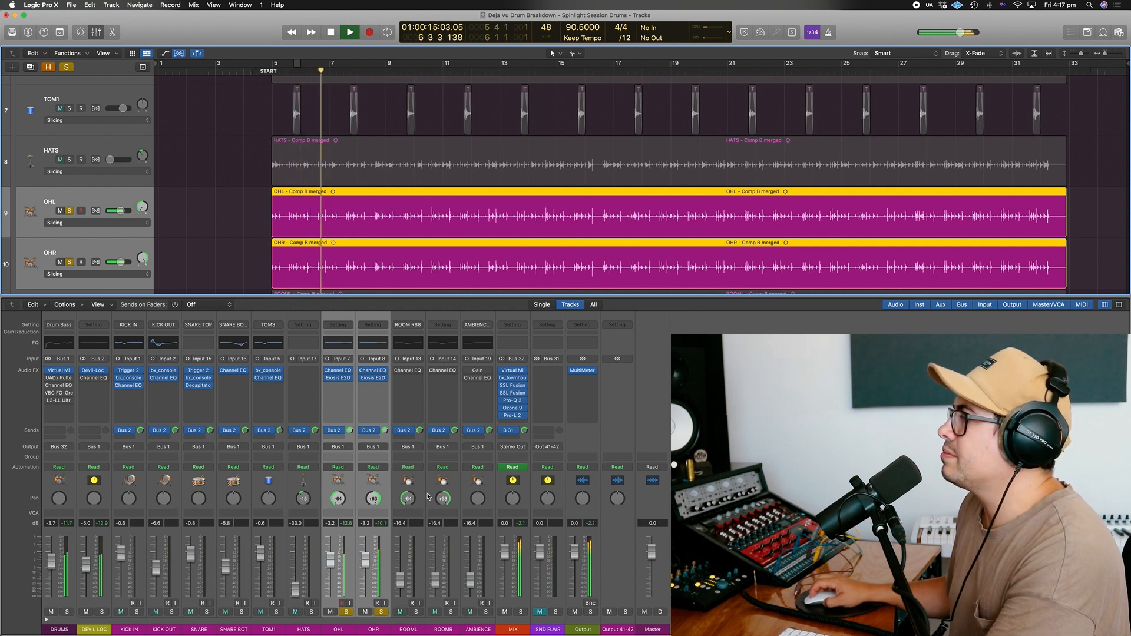
pyautogui.click(337, 378)
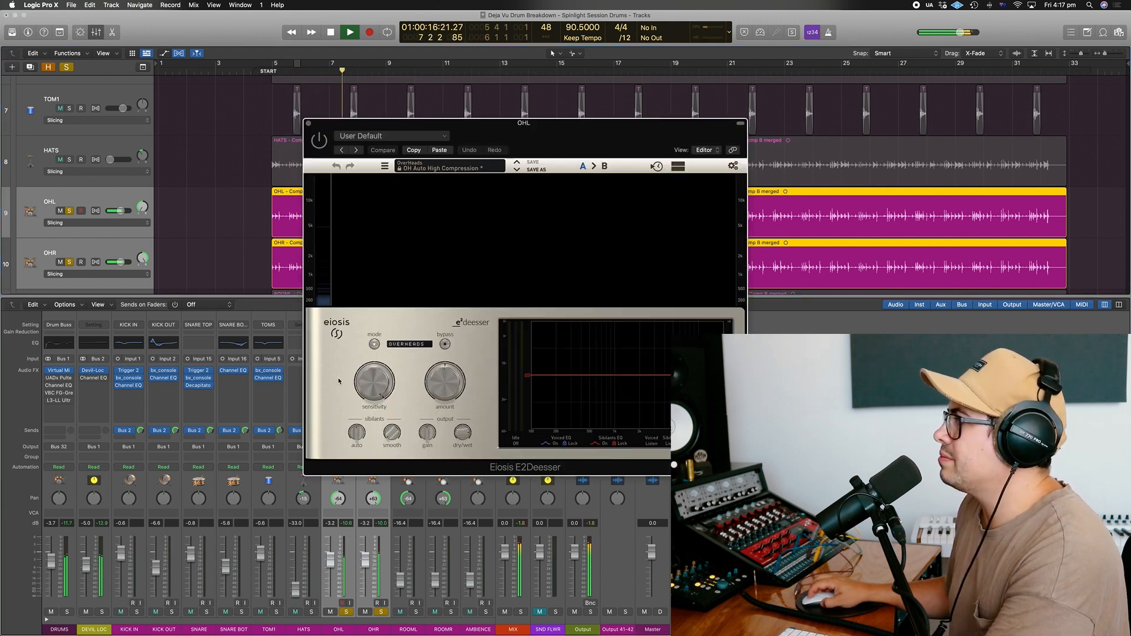
pyautogui.click(320, 140)
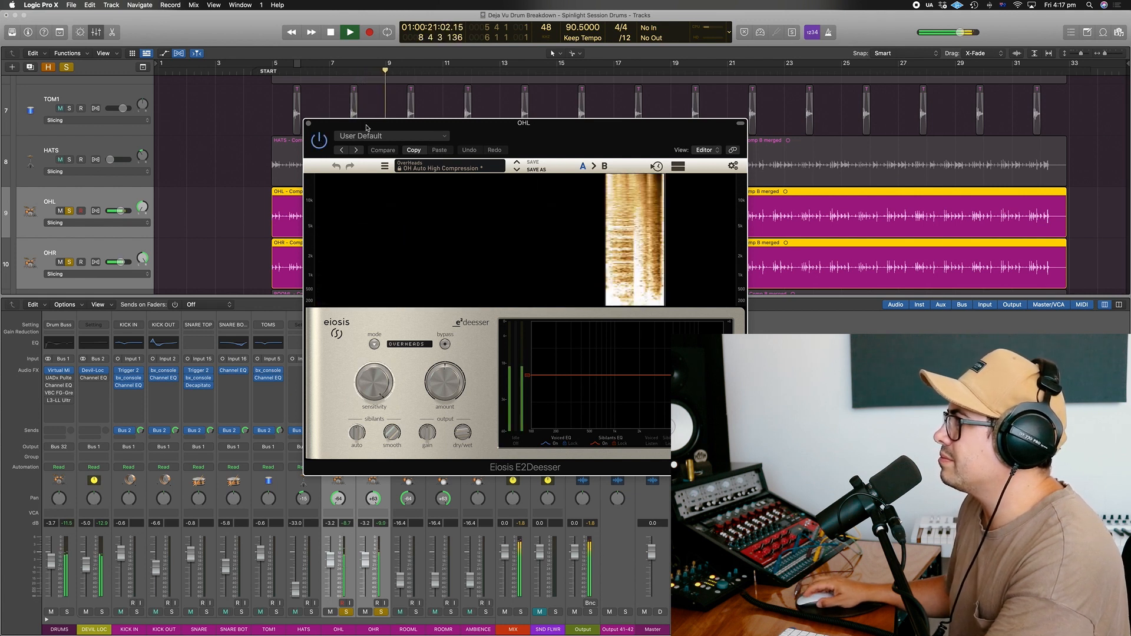
pyautogui.moveTo(436, 130); pyautogui.dragTo(700, 145)
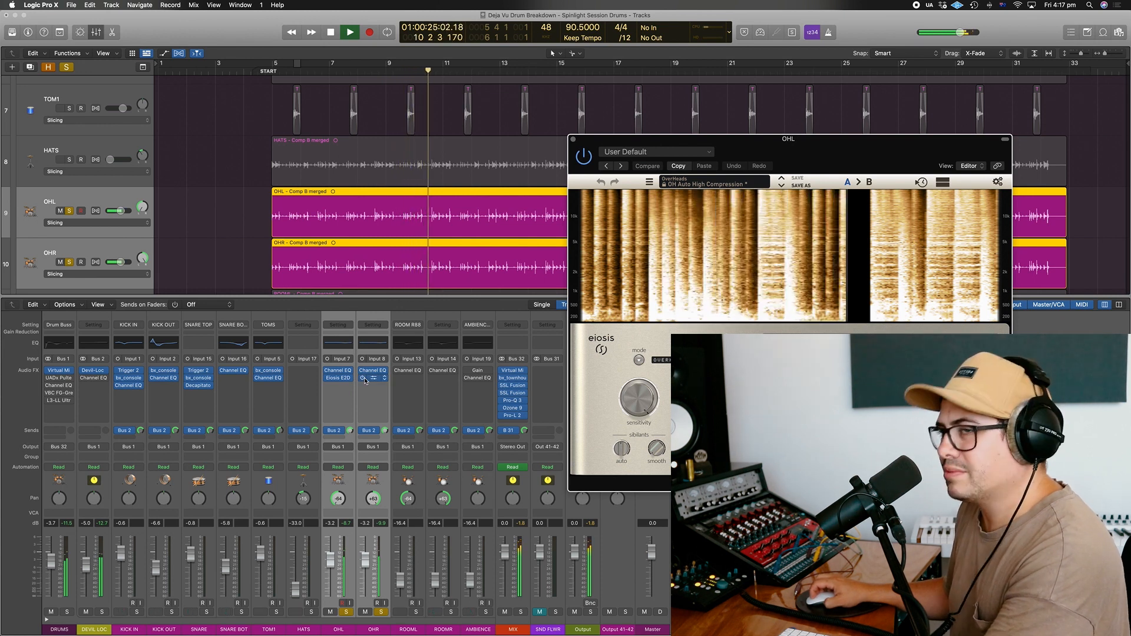
pyautogui.press('space')
pyautogui.click(574, 141)
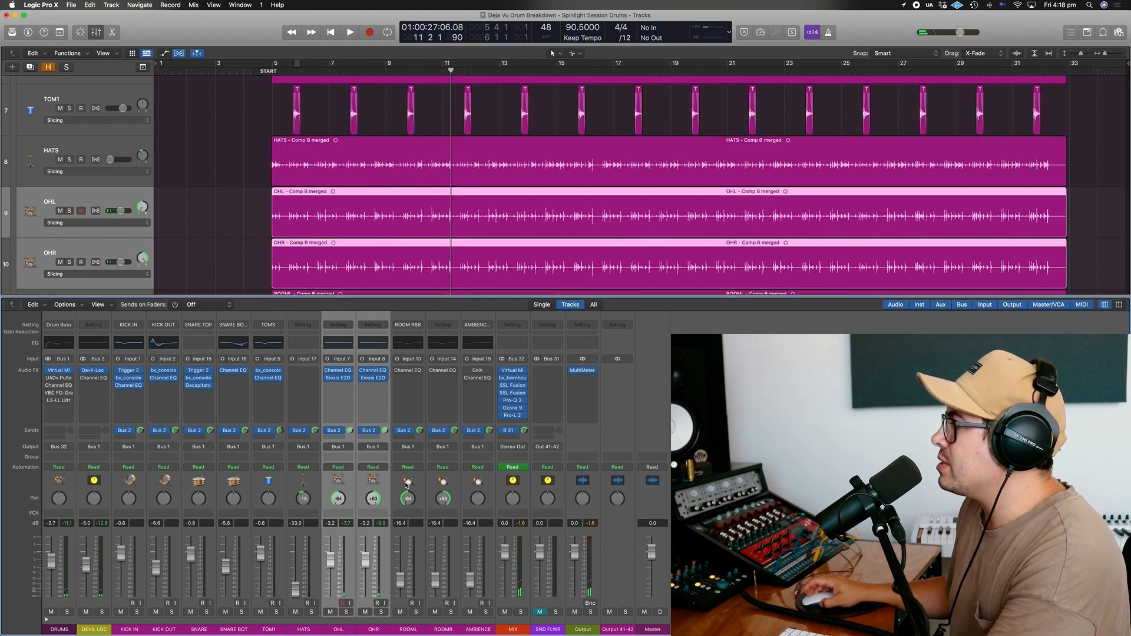
# Step: Solo the ROOML and ROOMR channels together and audition the room mics from the START marker
pyautogui.moveTo(409, 482); pyautogui.dragTo(445, 483)
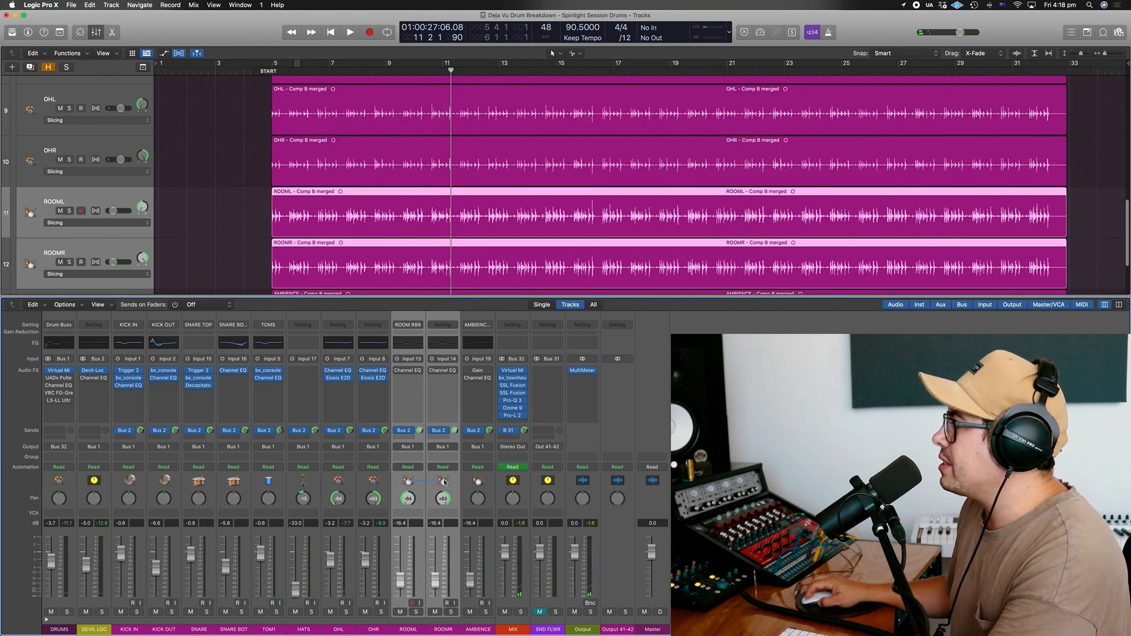
pyautogui.click(417, 612)
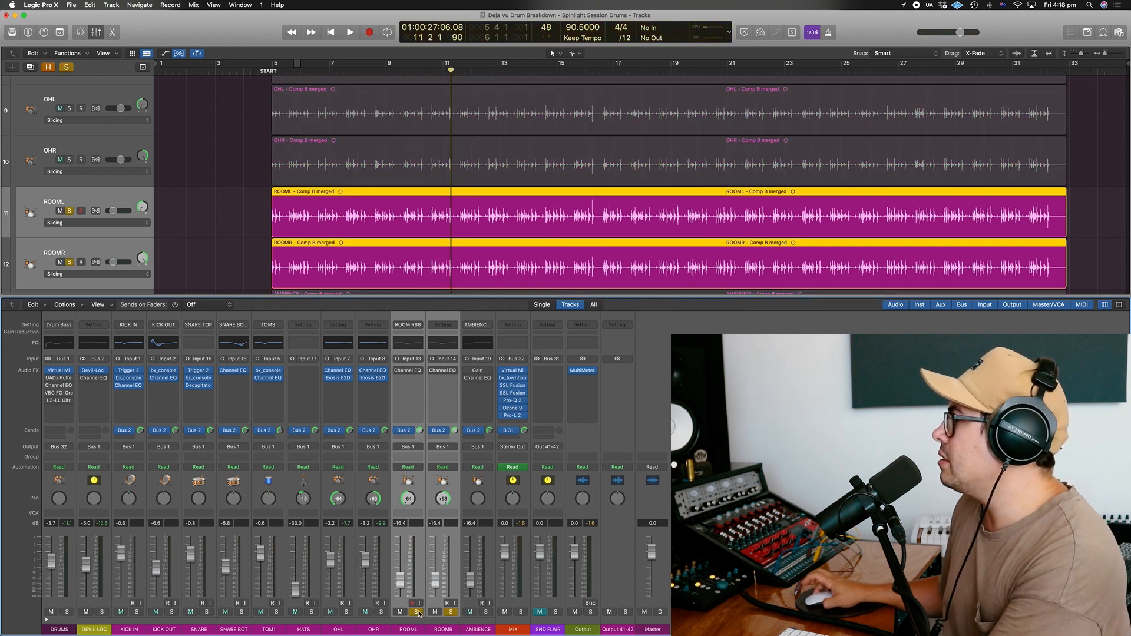
pyautogui.press('space')
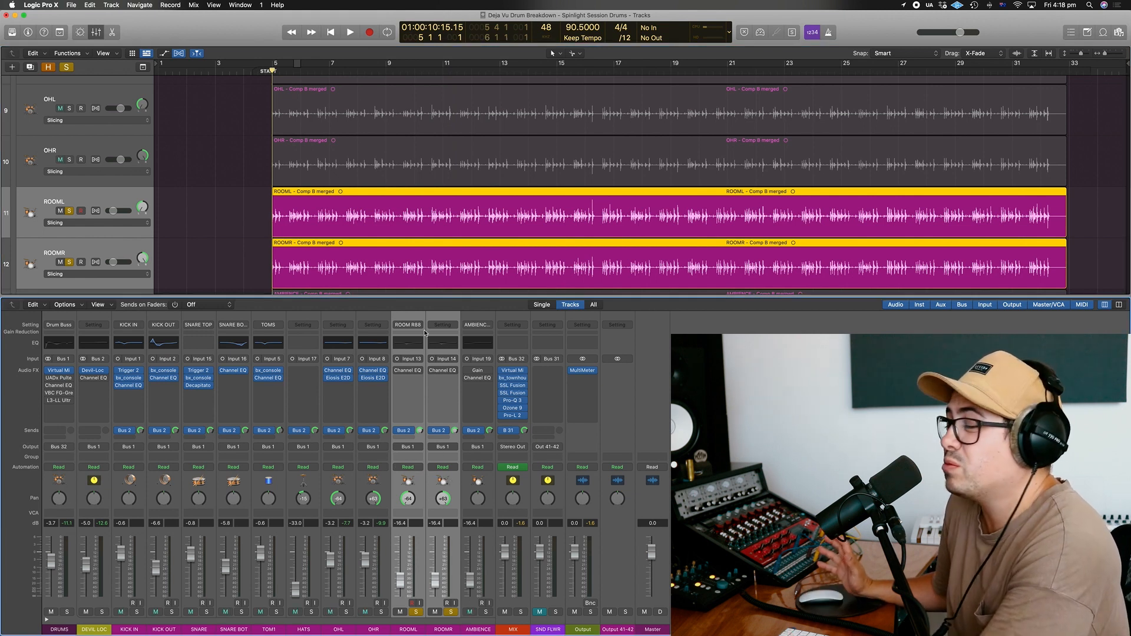
pyautogui.press('space')
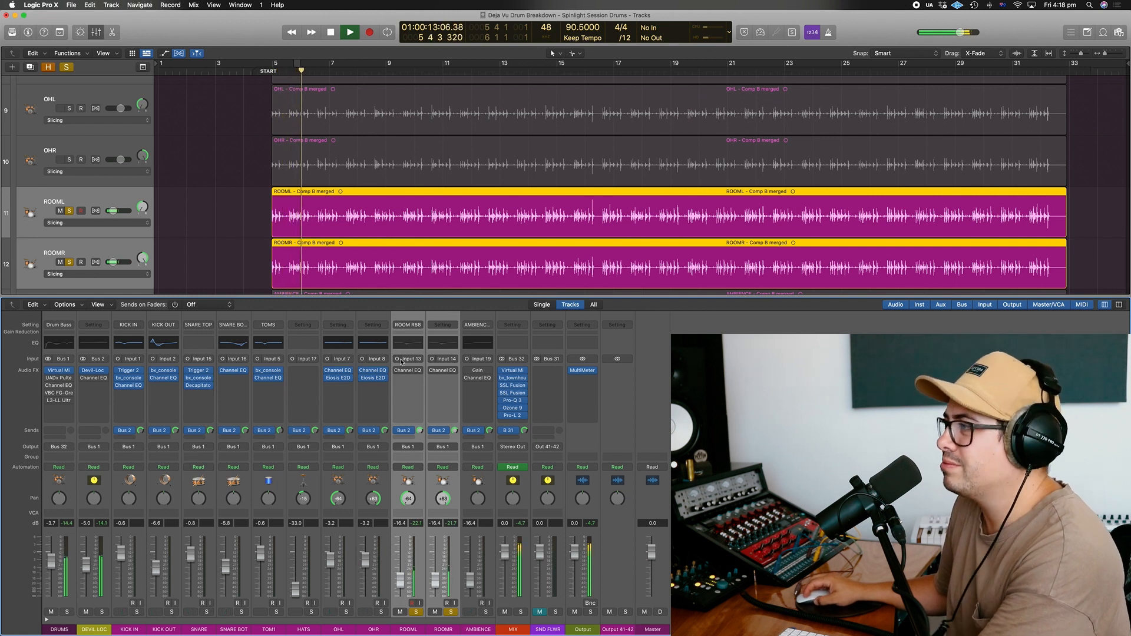
# Step: Audition the room mics from the START marker with their Channel EQs on, and view ROOML's Channel EQ before closing its window
pyautogui.press('space')
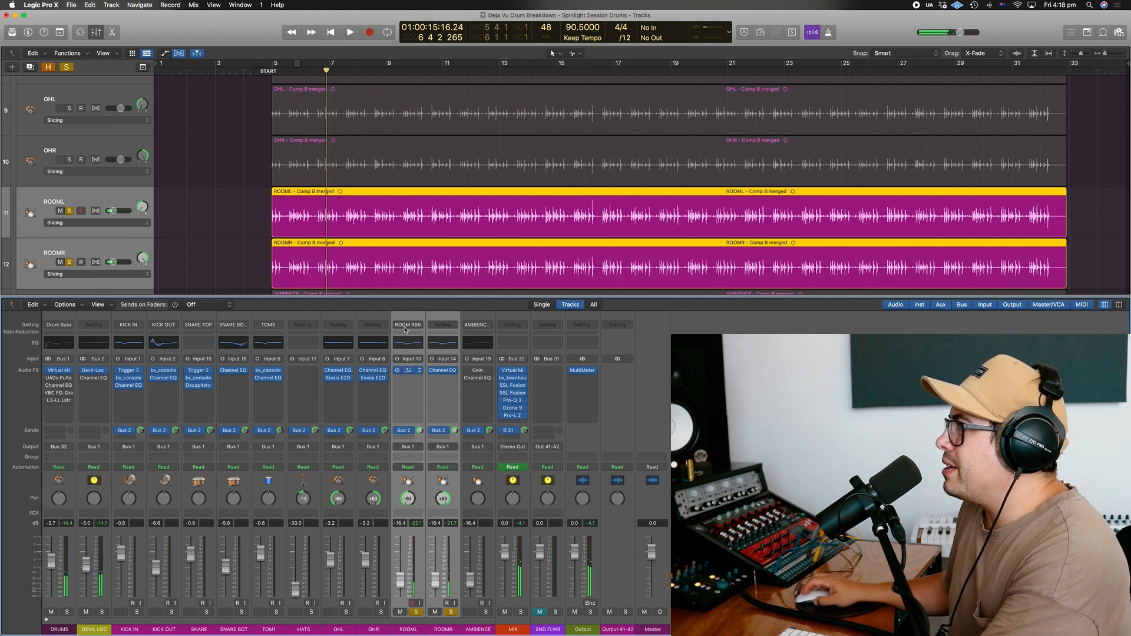
pyautogui.click(273, 74)
pyautogui.press('space')
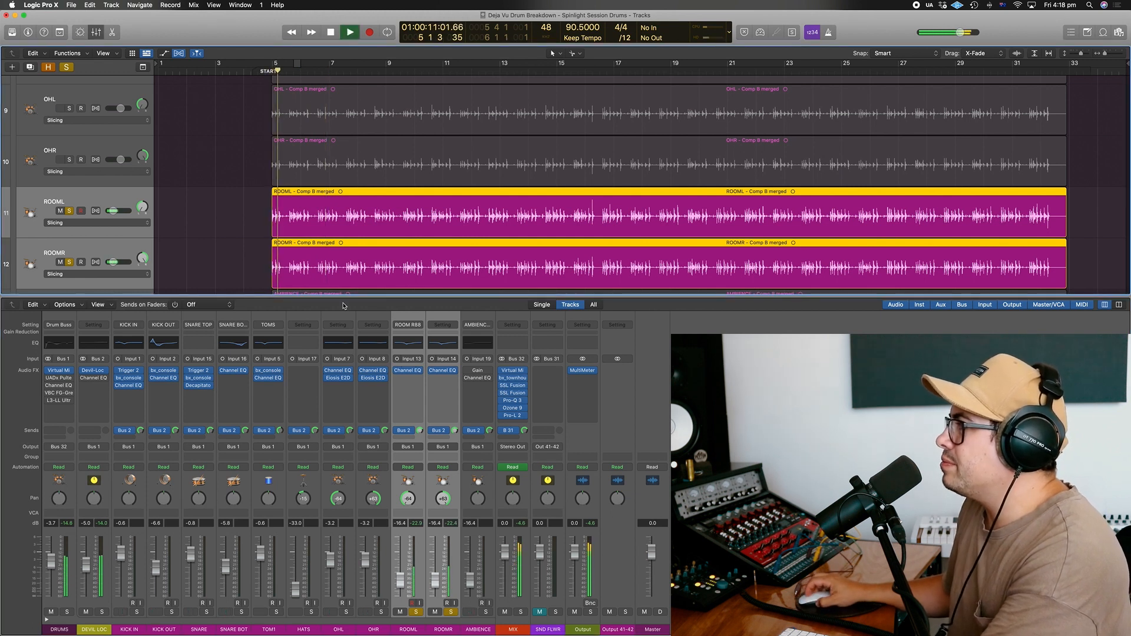
pyautogui.click(409, 370)
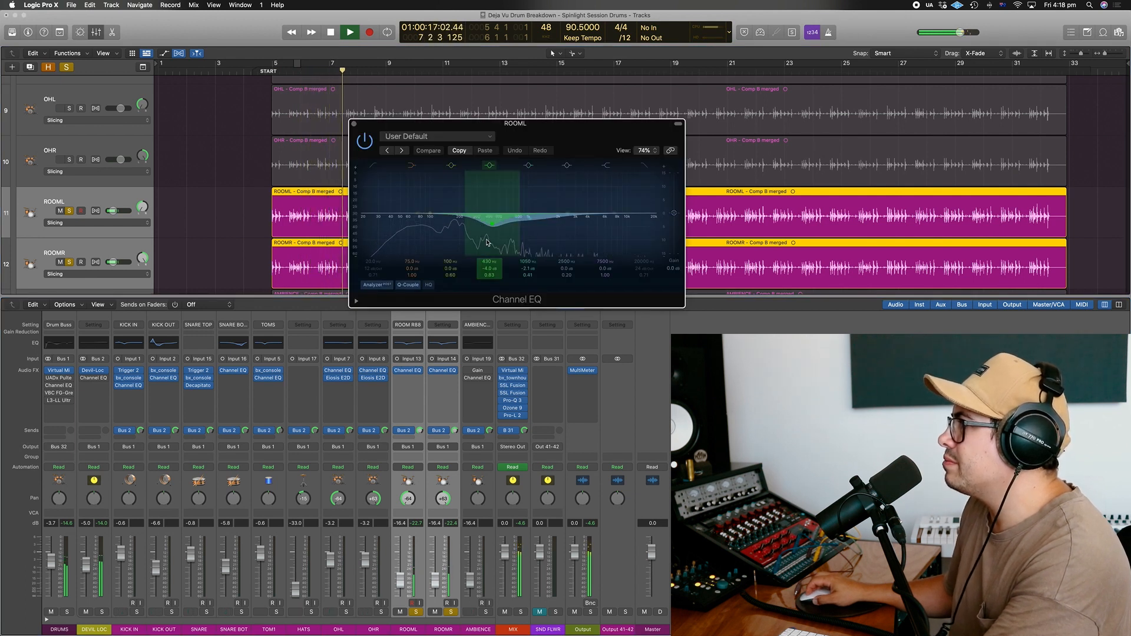
pyautogui.press('space')
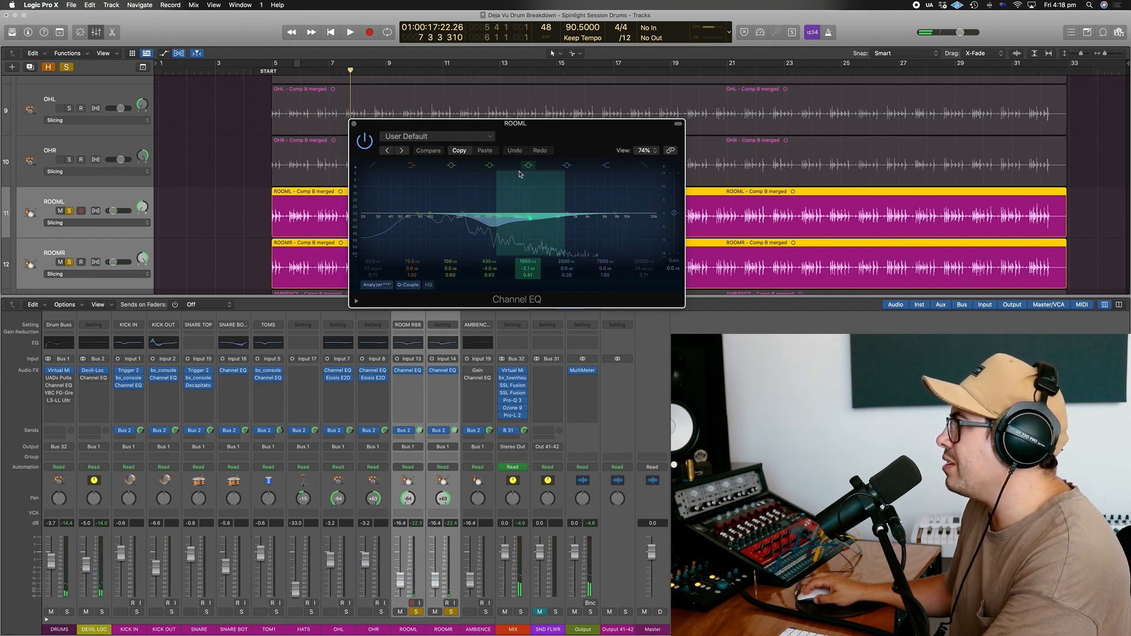
pyautogui.click(354, 123)
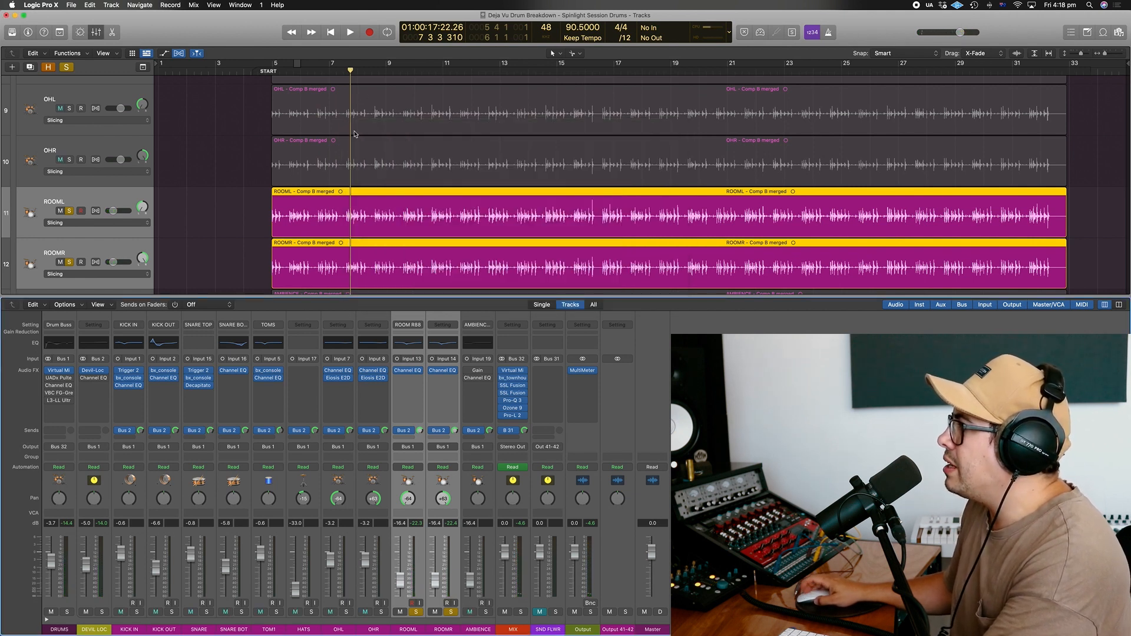
# Step: Solo only the AMBIENCE channel, reset its fader to 0.0 dB and audition the ambience mic
pyautogui.keyDown('alt'); pyautogui.click(486, 612); pyautogui.keyUp('alt')
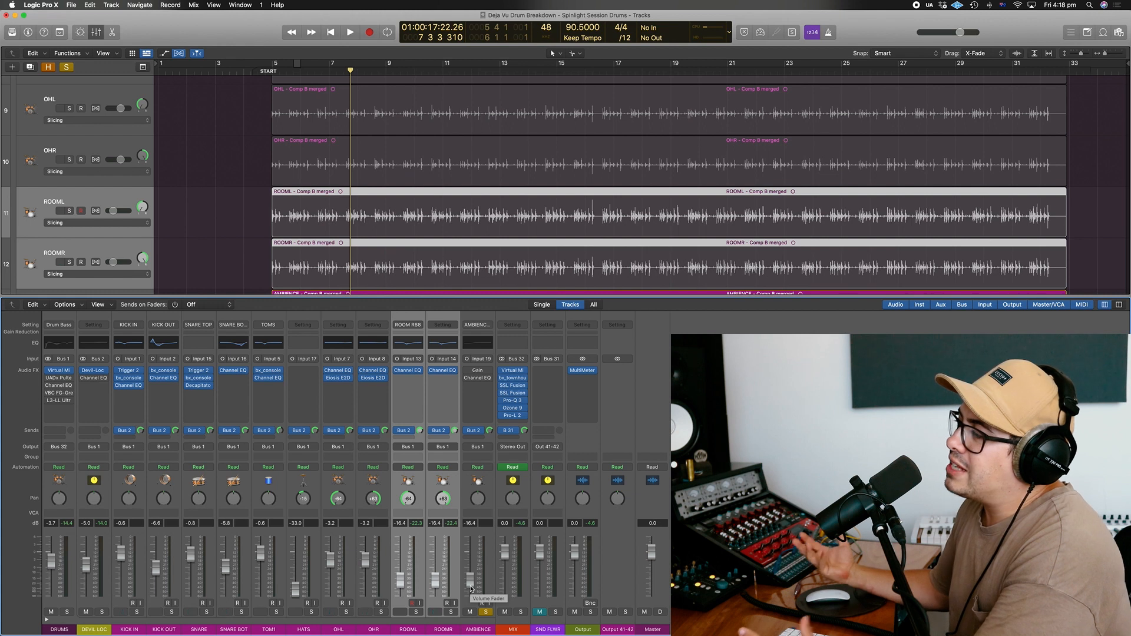
pyautogui.keyDown('alt'); pyautogui.click(468, 582); pyautogui.keyUp('alt')
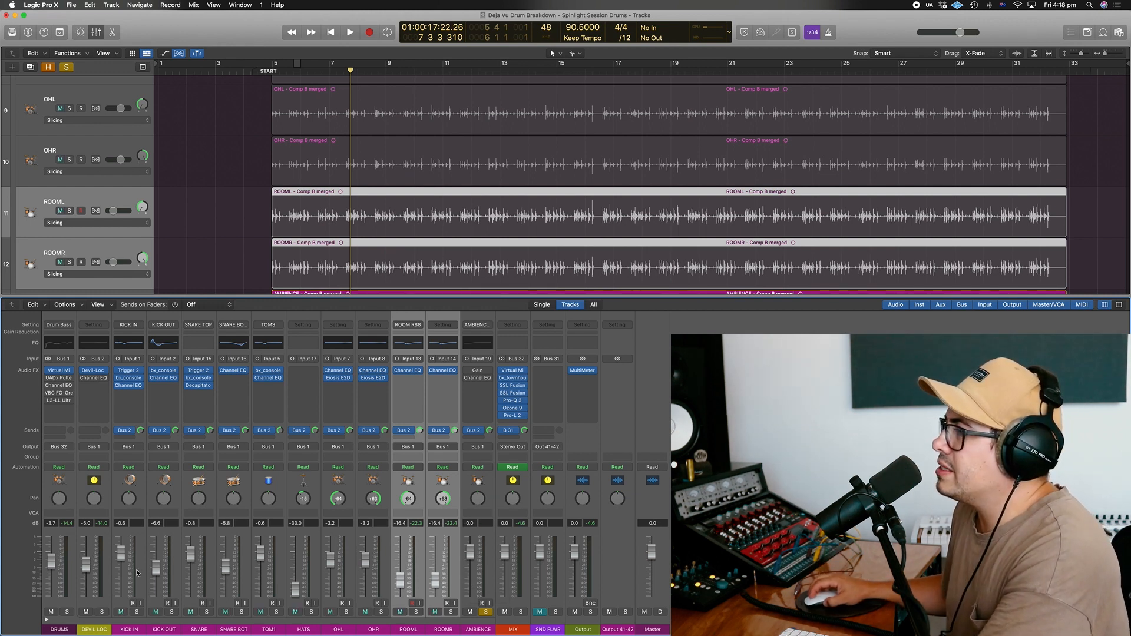
pyautogui.press('space')
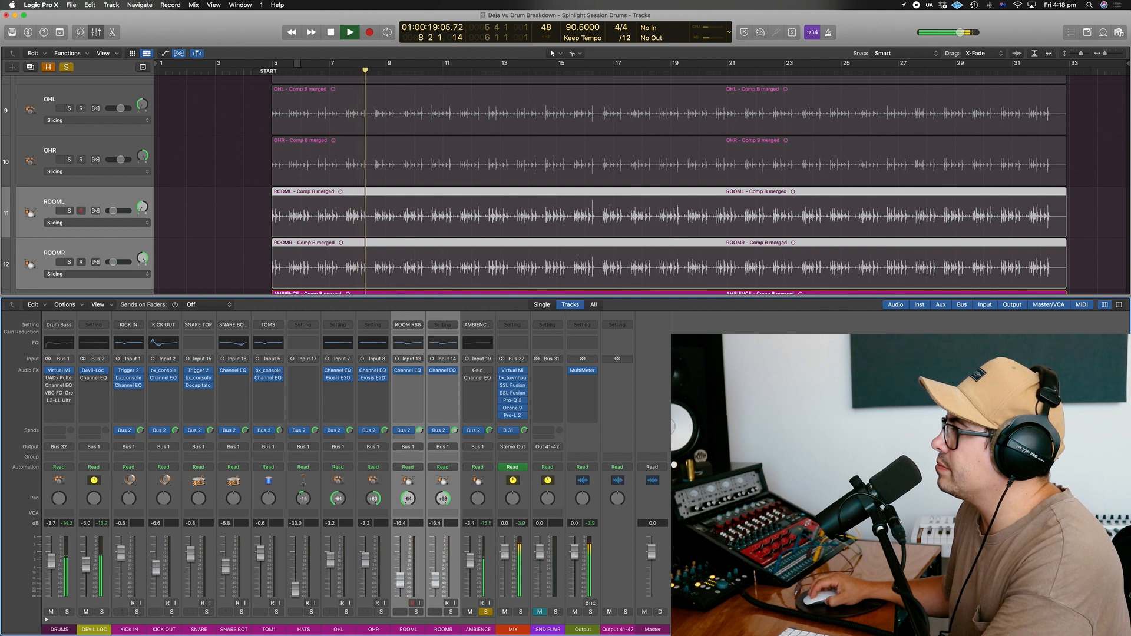
pyautogui.moveTo(85, 372)
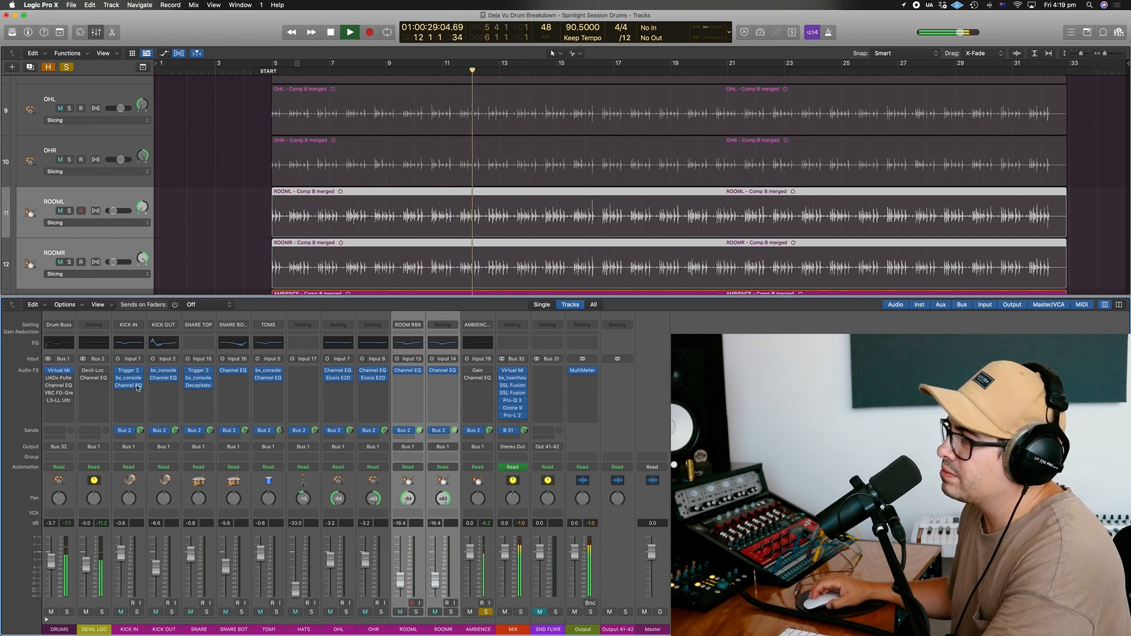
pyautogui.press('space')
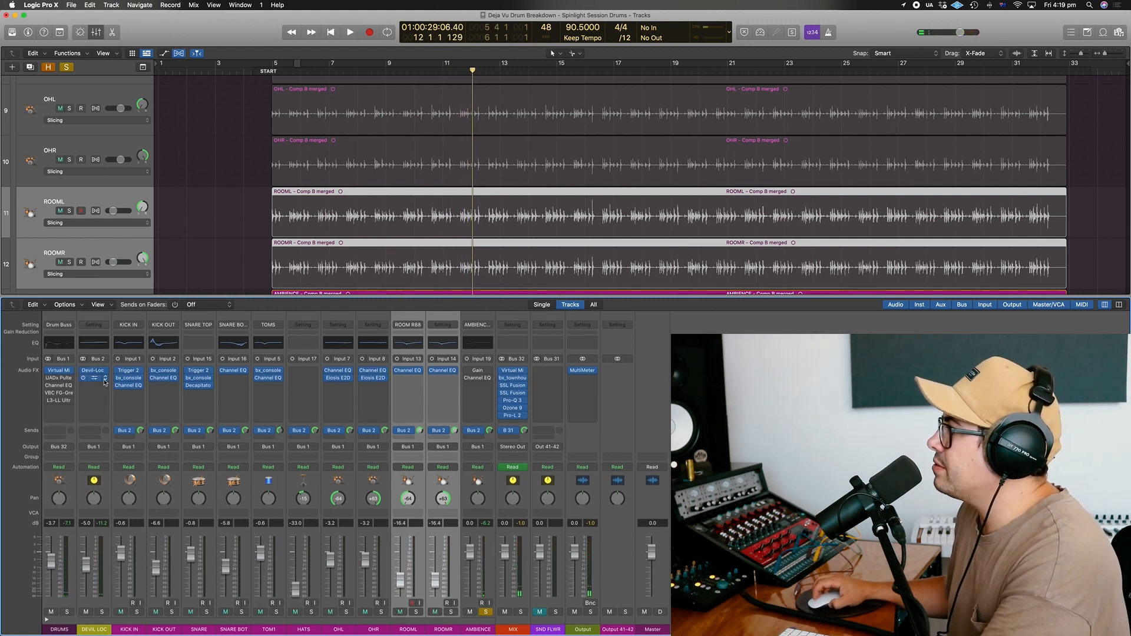
pyautogui.moveTo(469, 569); pyautogui.dragTo(470, 544)
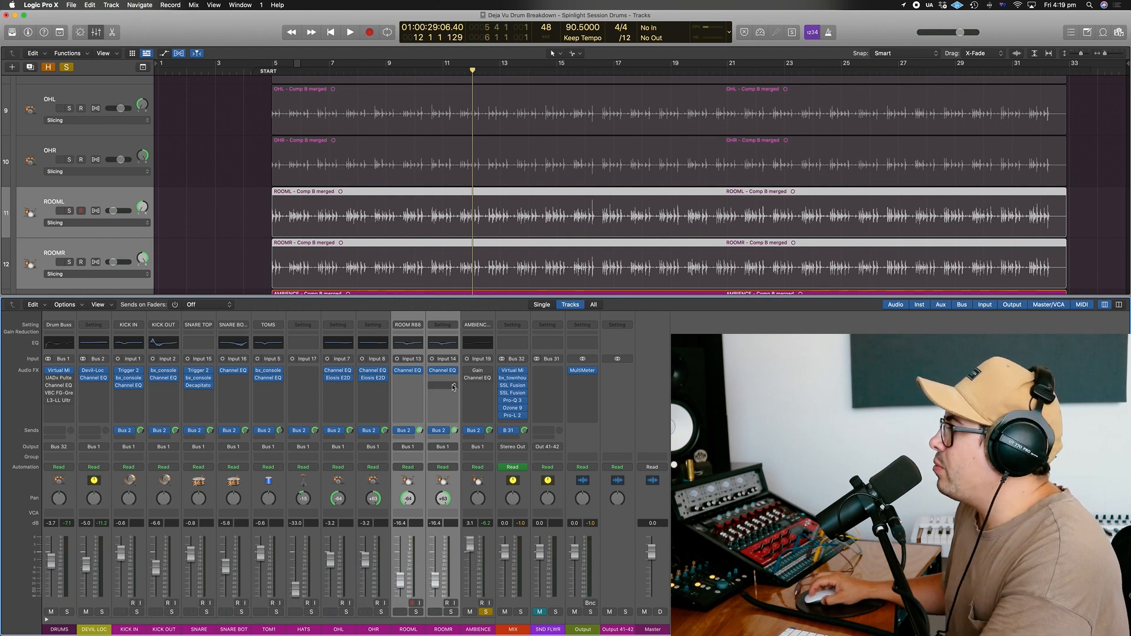
# Step: Switch on and view AMBIENCE's Gain and Channel EQ plugins, closing both plugin windows
pyautogui.click(479, 371)
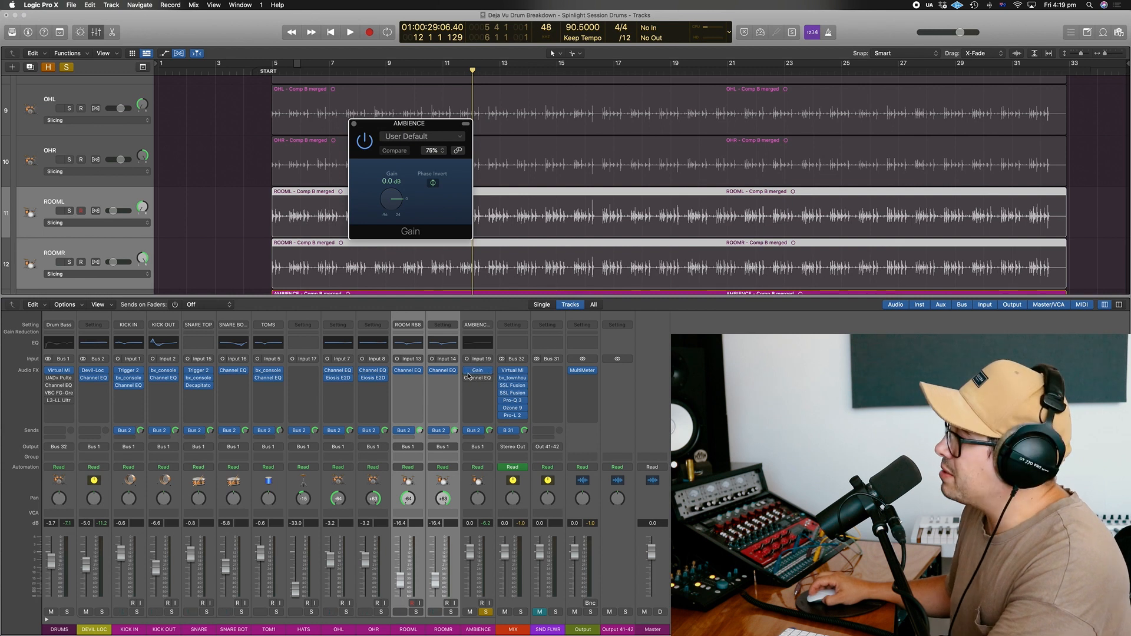
pyautogui.click(478, 381)
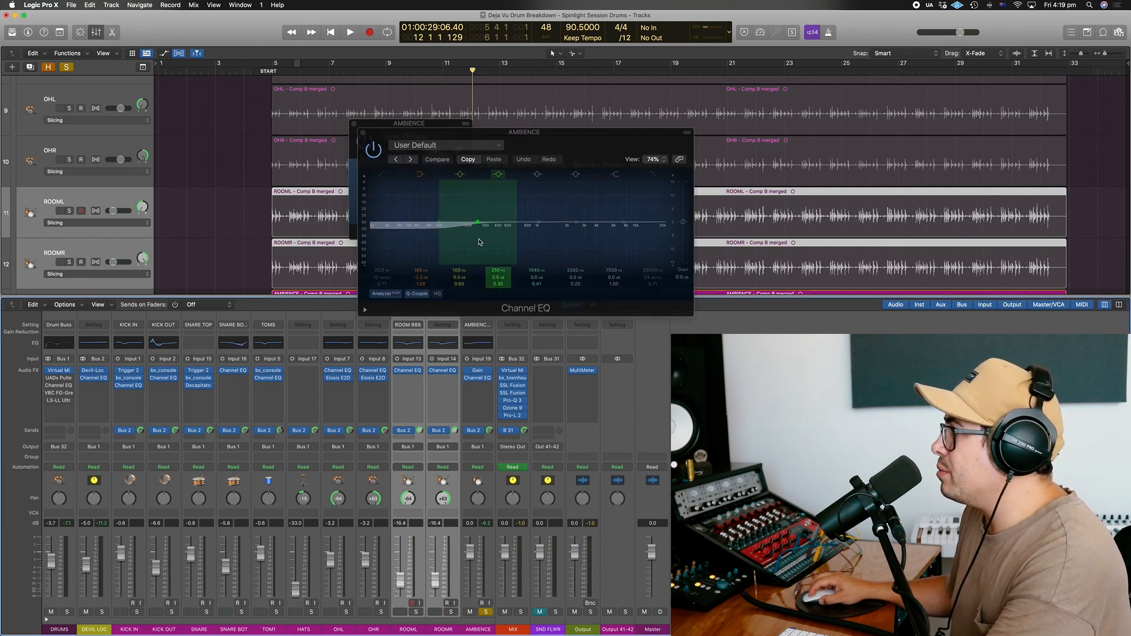
pyautogui.click(363, 133)
pyautogui.click(353, 124)
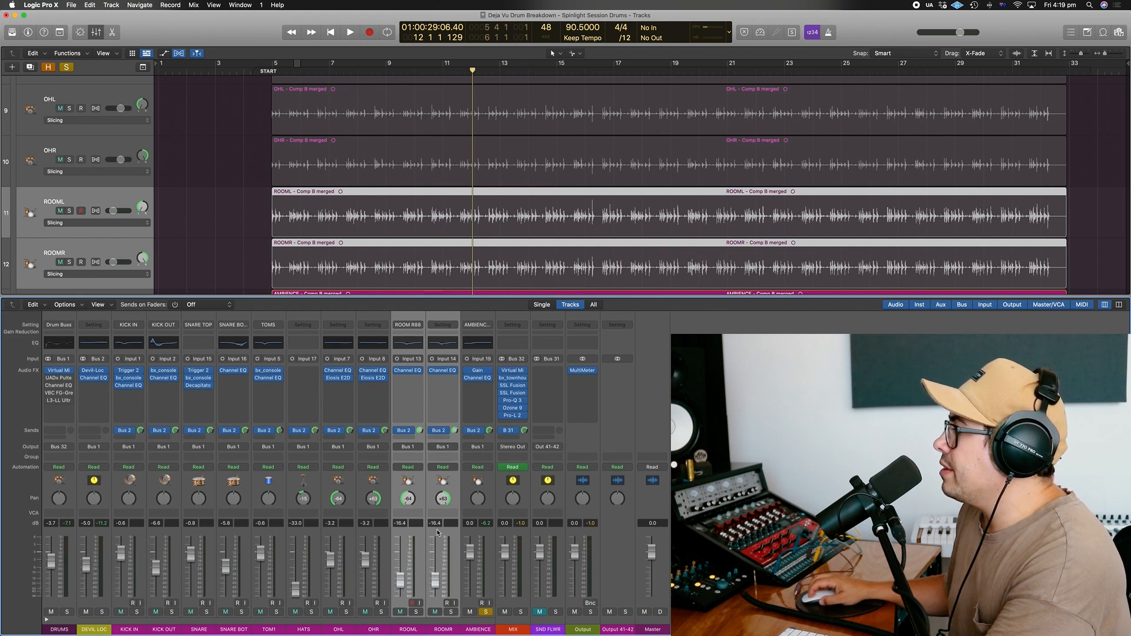
# Step: Solo ROOML and ROOMR along with AMBIENCE and audition them, setting AMBIENCE's fader to about -14.4 dB
pyautogui.moveTo(470, 552); pyautogui.dragTo(470, 572)
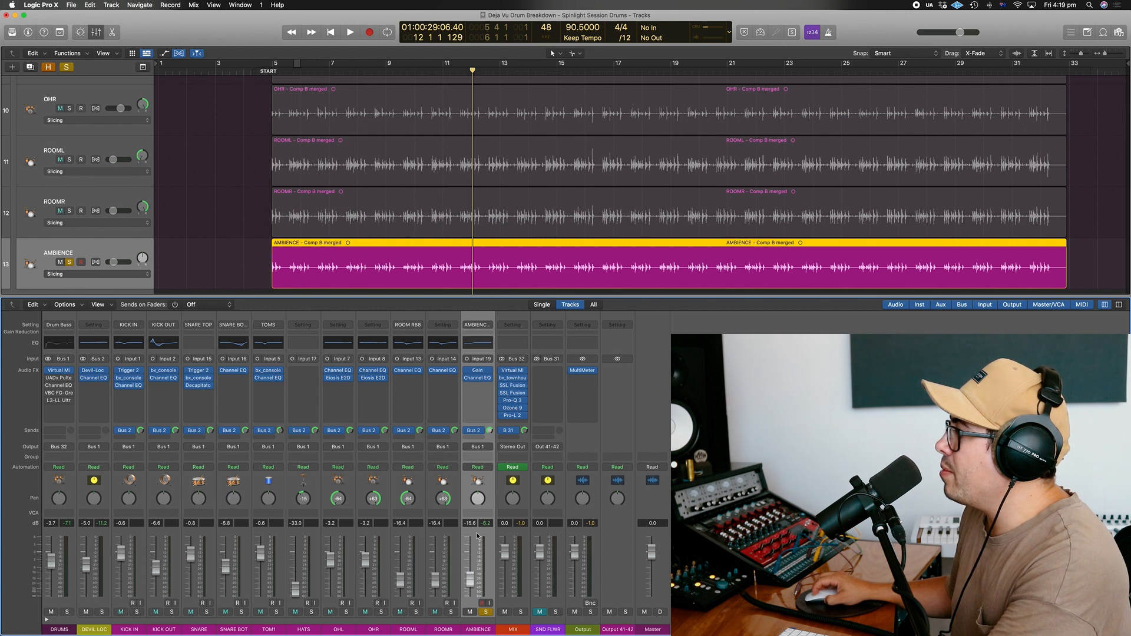
pyautogui.press('s')
pyautogui.moveTo(478, 629); pyautogui.dragTo(409, 629)
pyautogui.press('s')
pyautogui.press('space')
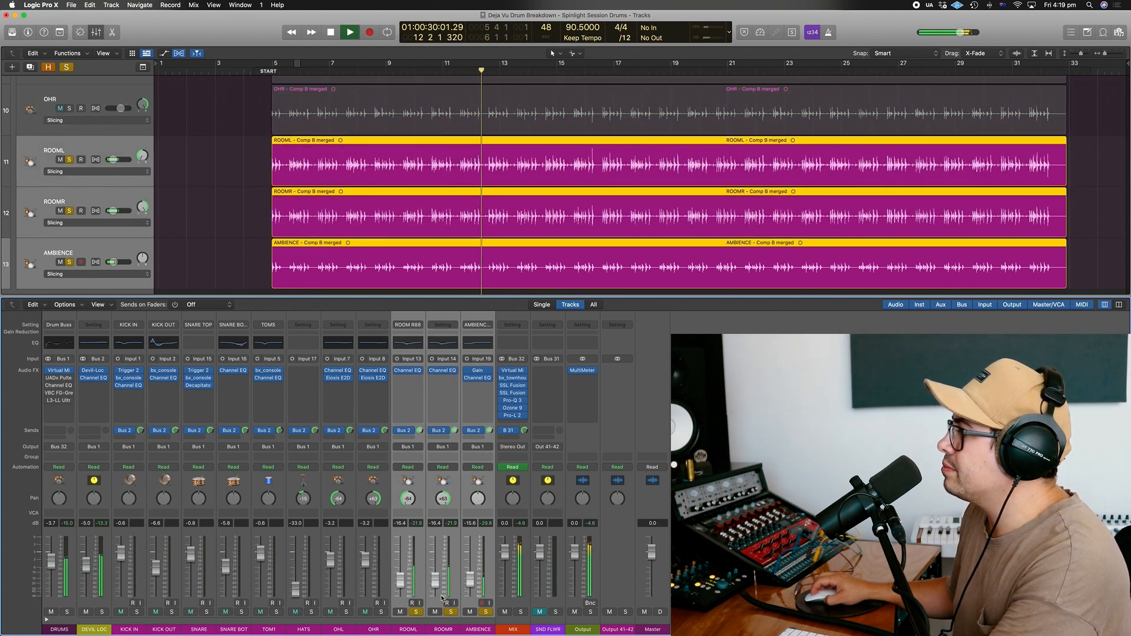
pyautogui.click(470, 578)
pyautogui.moveTo(470, 578)
pyautogui.mouseDown()
pyautogui.moveTo(470, 557)
pyautogui.moveTo(470, 577)
pyautogui.mouseUp()
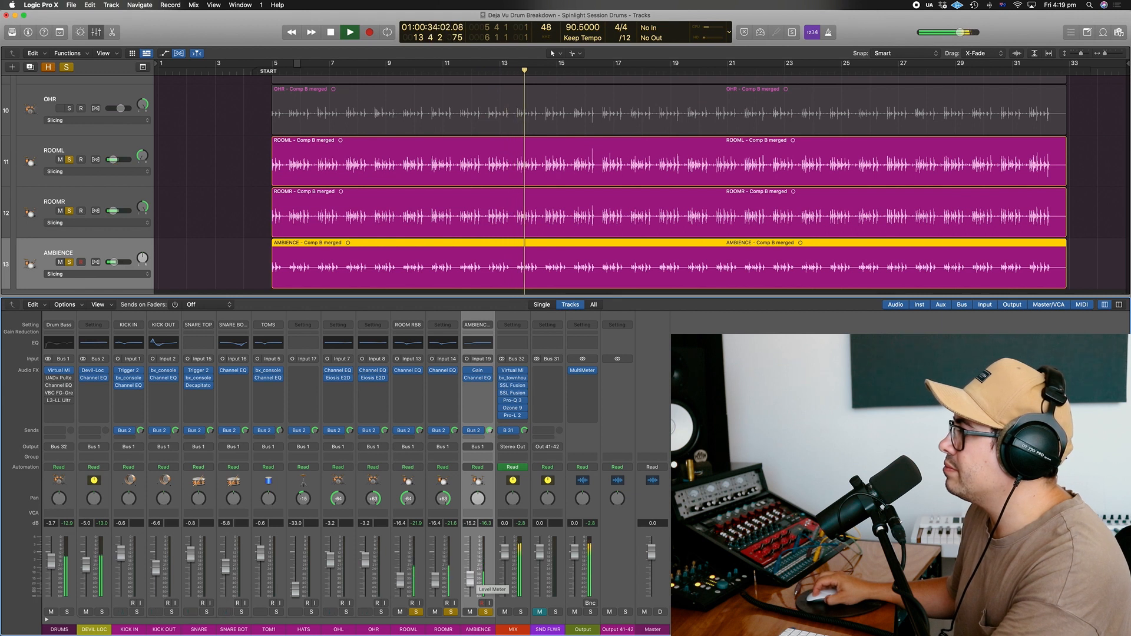
pyautogui.press('space')
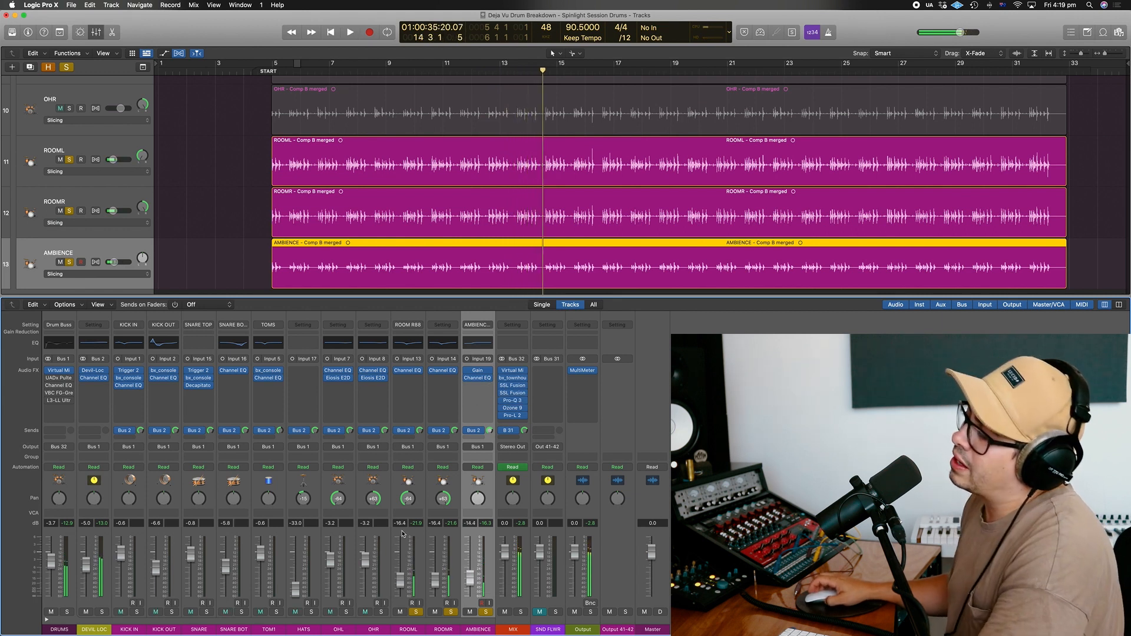
# Step: Clear all solos and play the full kit, muting and unmuting ROOML, ROOMR and AMBIENCE together to compare
pyautogui.press('ctrl+alt+super+s')
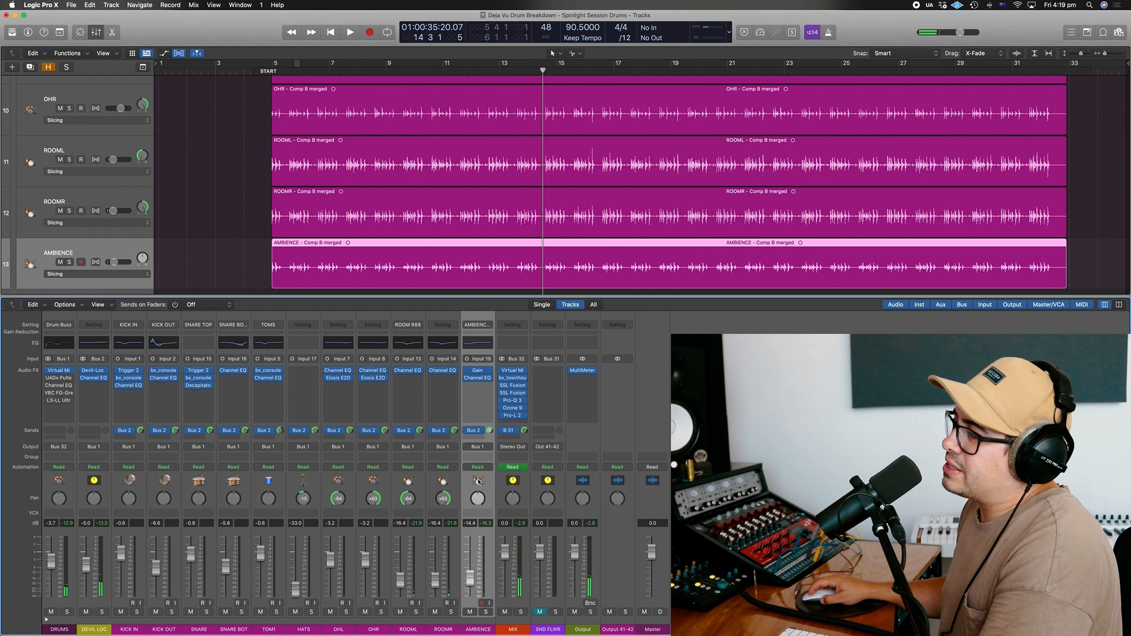
pyautogui.moveTo(477, 481); pyautogui.dragTo(419, 485)
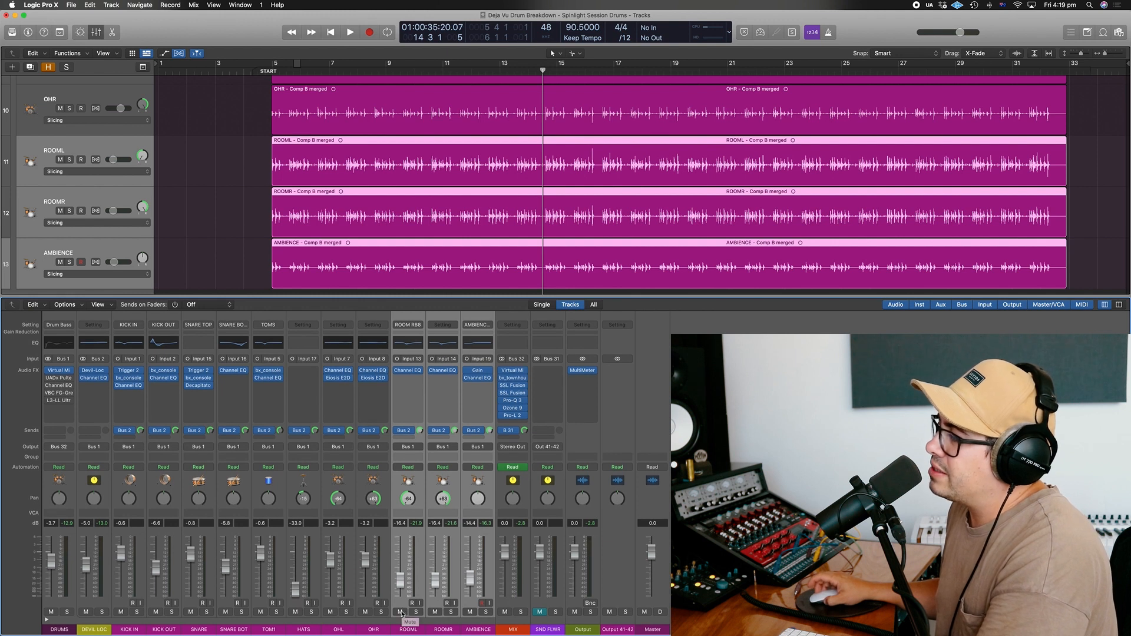
pyautogui.click(402, 615)
pyautogui.press('space')
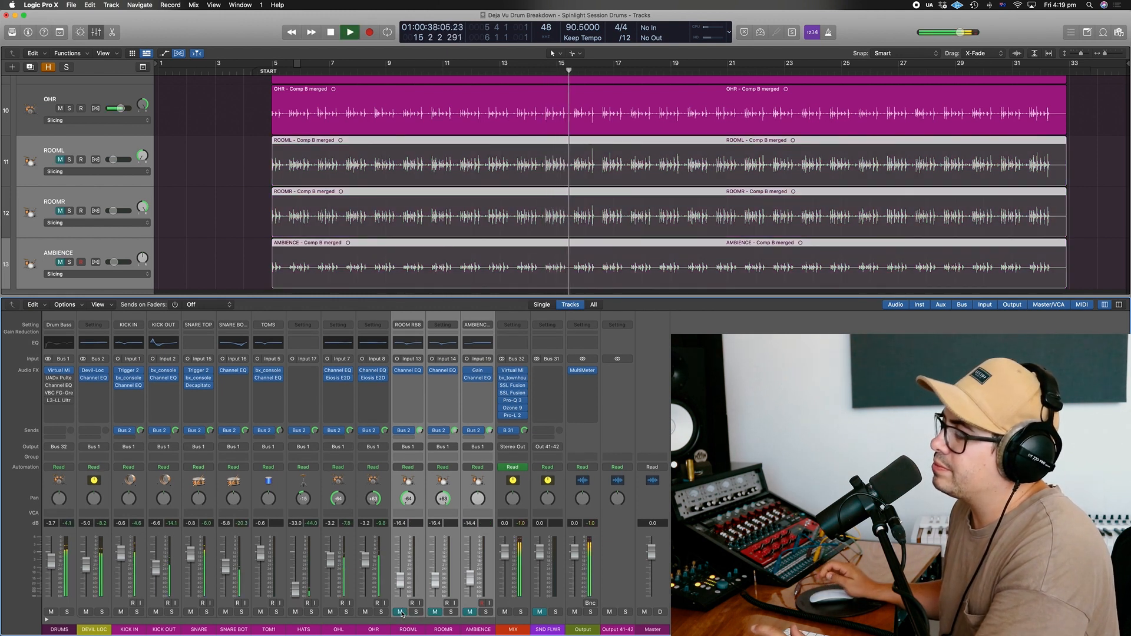
pyautogui.click(402, 615)
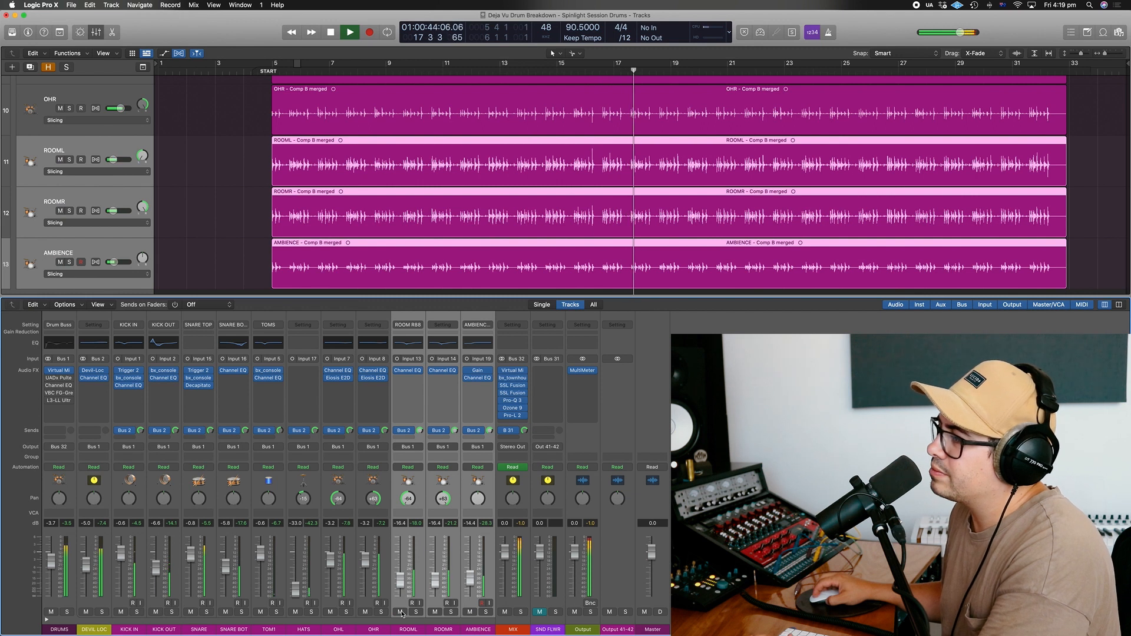
pyautogui.click(402, 614)
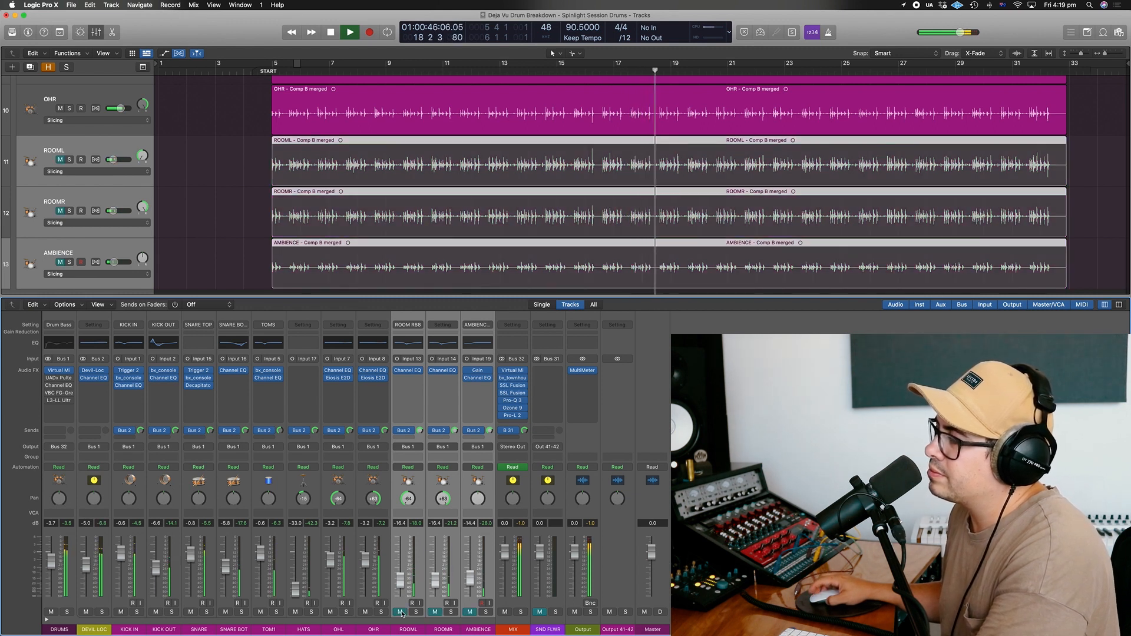
pyautogui.click(402, 615)
pyautogui.press('space')
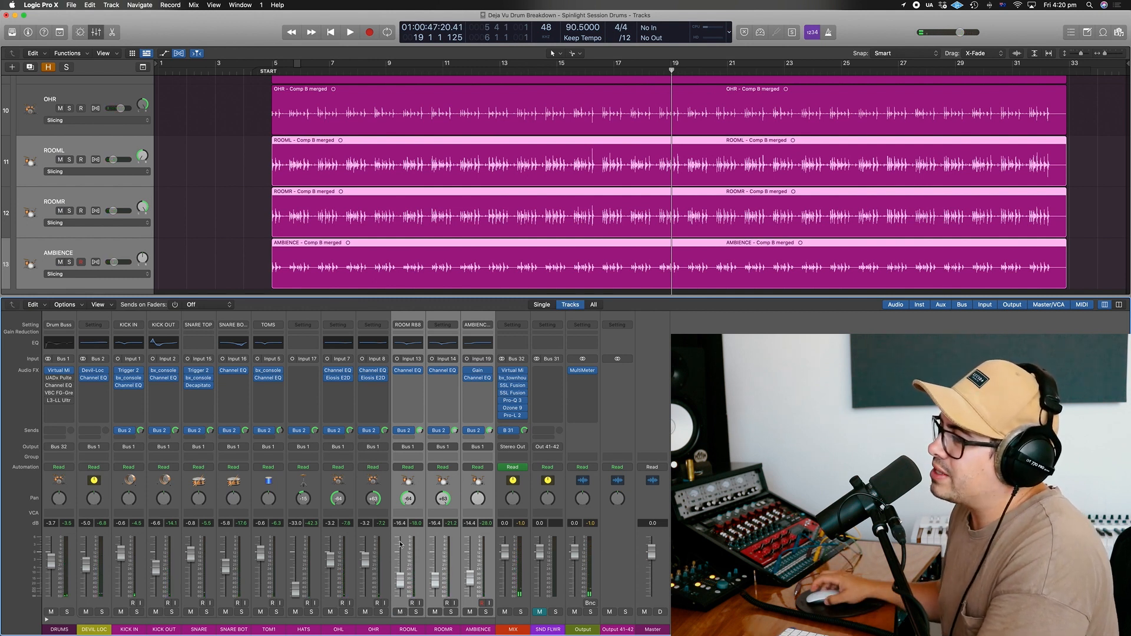
# Step: Select the channels from AMBIENCE across to DEVIL LOC, leaving only DEVIL LOC selected at the end
pyautogui.click(229, 478)
pyautogui.moveTo(461, 483); pyautogui.dragTo(99, 476)
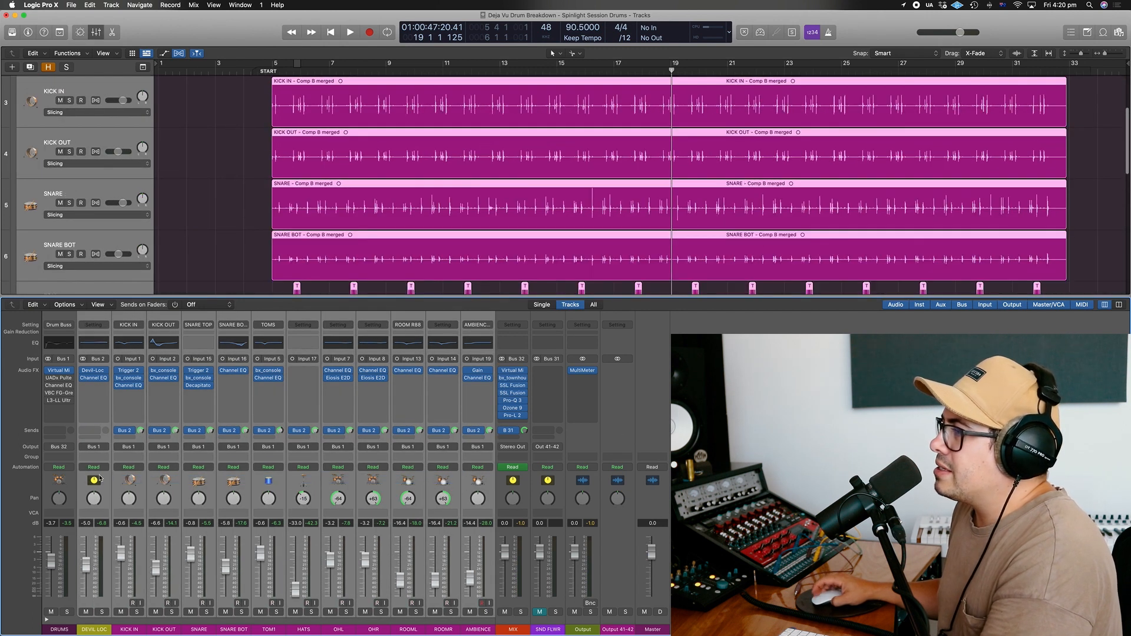
pyautogui.click(86, 476)
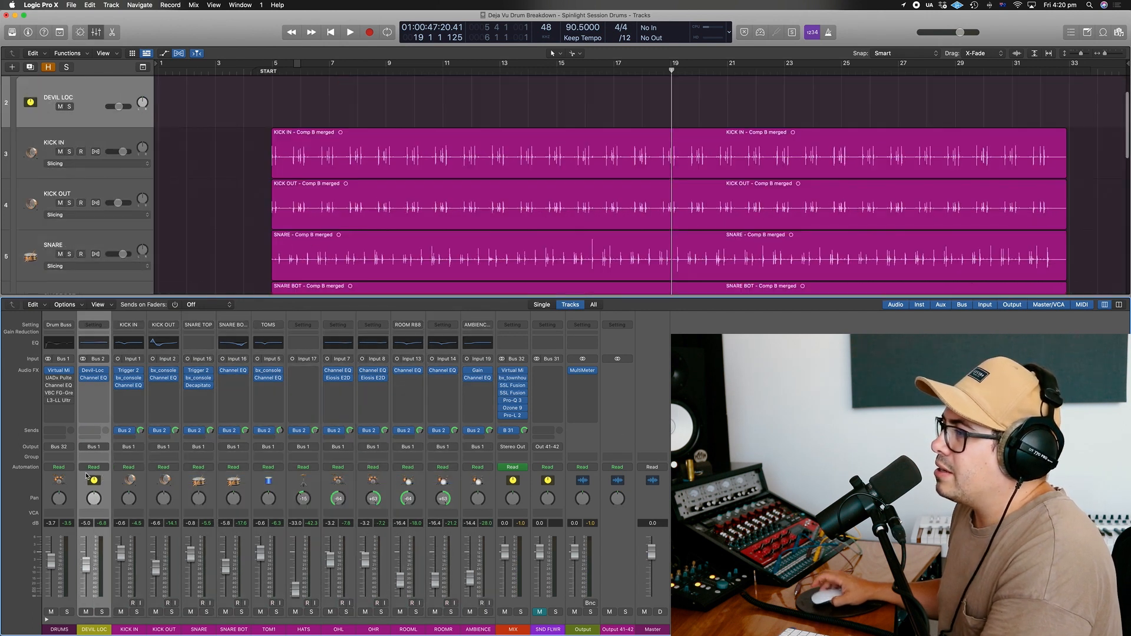
# Step: Switch on and open the UADx Pultec EQP-1A on the DRUMS bus, and audition the full kit from the START marker
pyautogui.click(59, 378)
pyautogui.moveTo(542, 122); pyautogui.dragTo(497, 204)
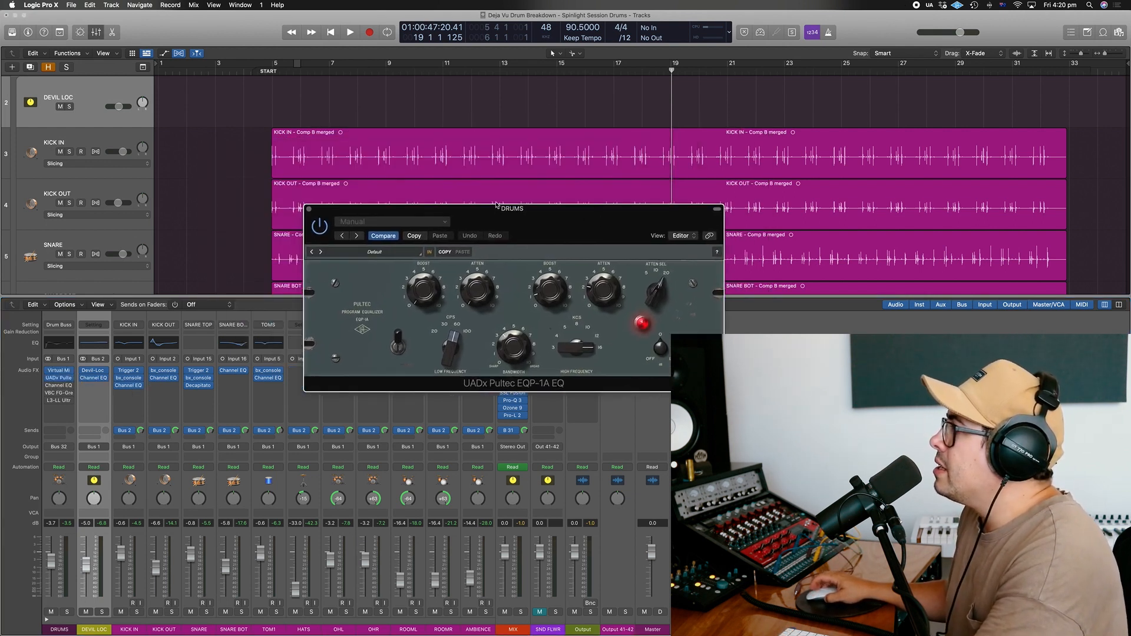
pyautogui.click(288, 71)
pyautogui.click(271, 71)
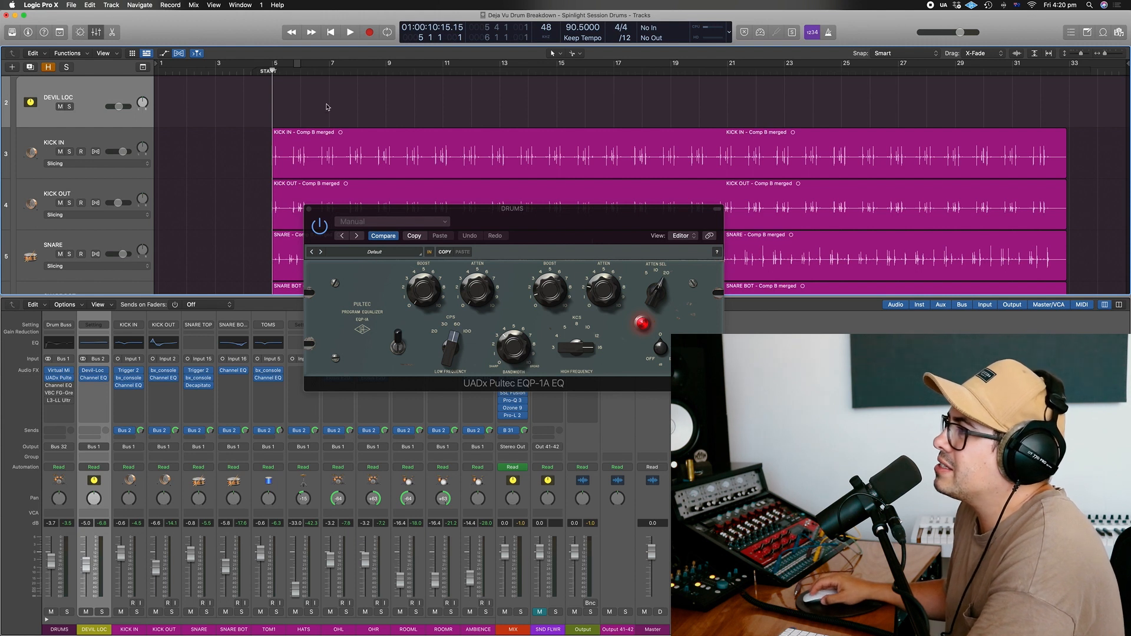
pyautogui.press('space')
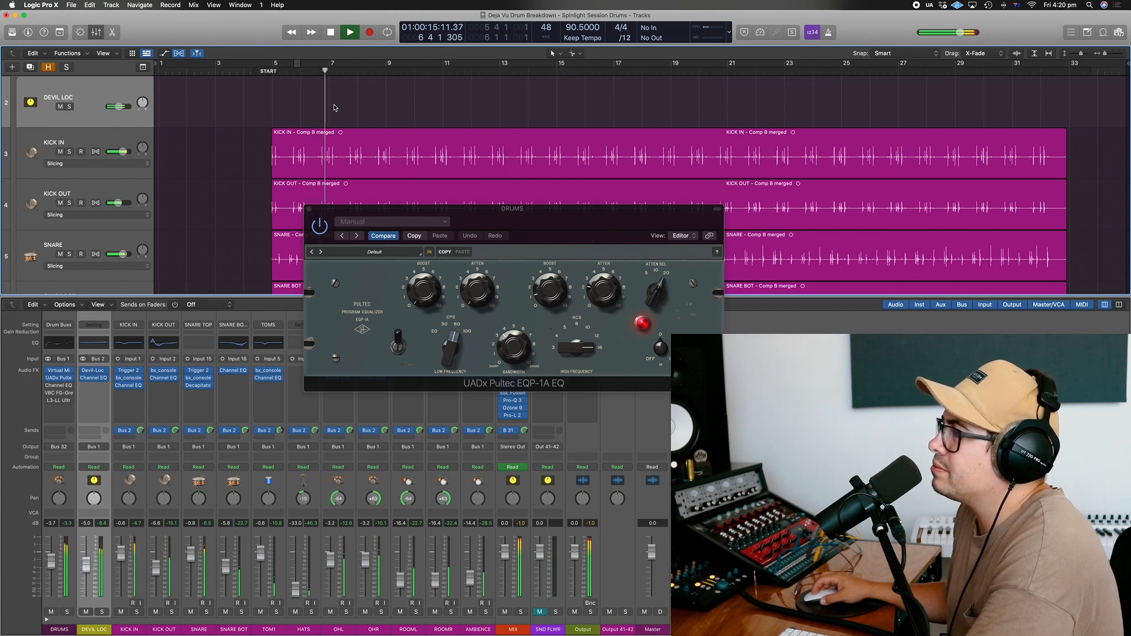
pyautogui.press('space')
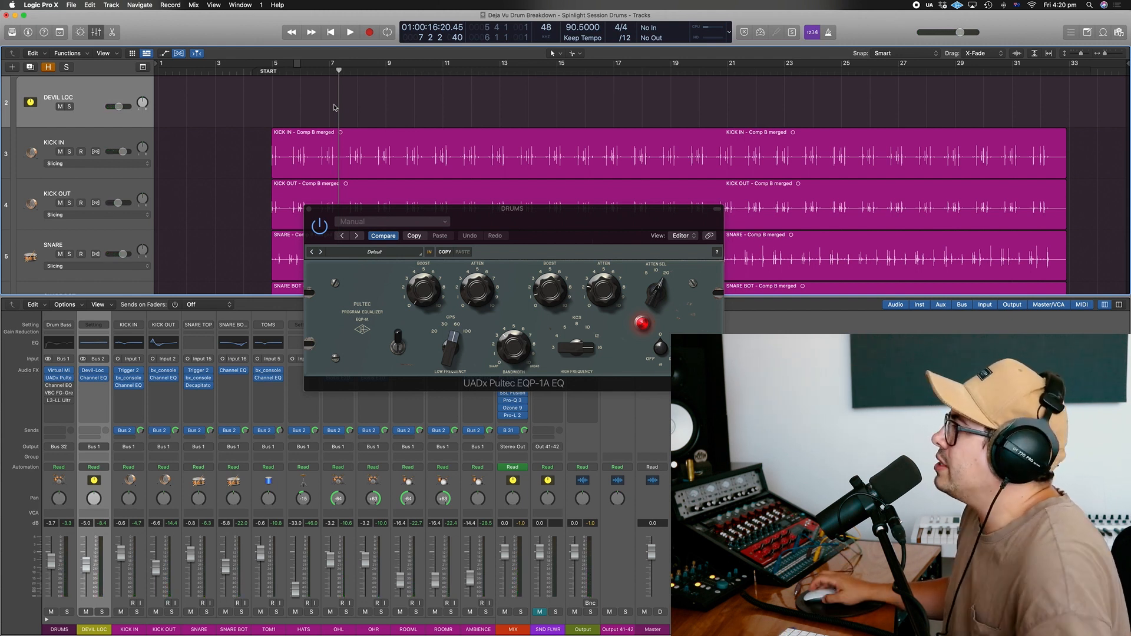
pyautogui.click(542, 295)
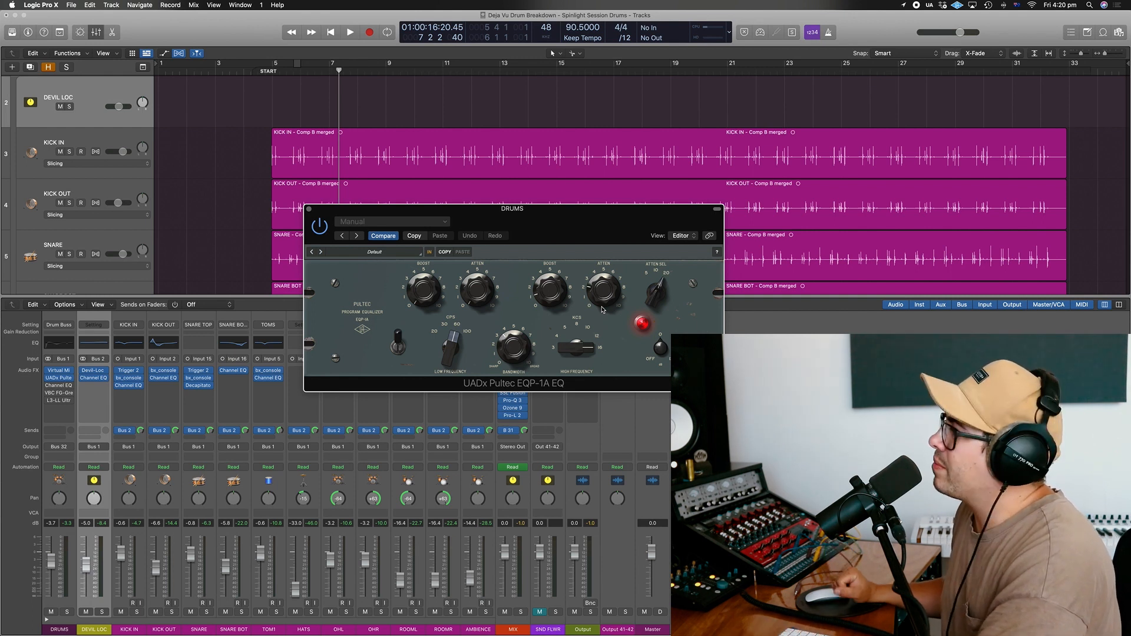
# Step: Switch on and open the Channel EQ on the DRUMS bus, close the Pultec window and move the EQ clear of the mixer
pyautogui.click(50, 386)
pyautogui.click(60, 386)
pyautogui.click(309, 209)
pyautogui.moveTo(513, 124); pyautogui.dragTo(511, 201)
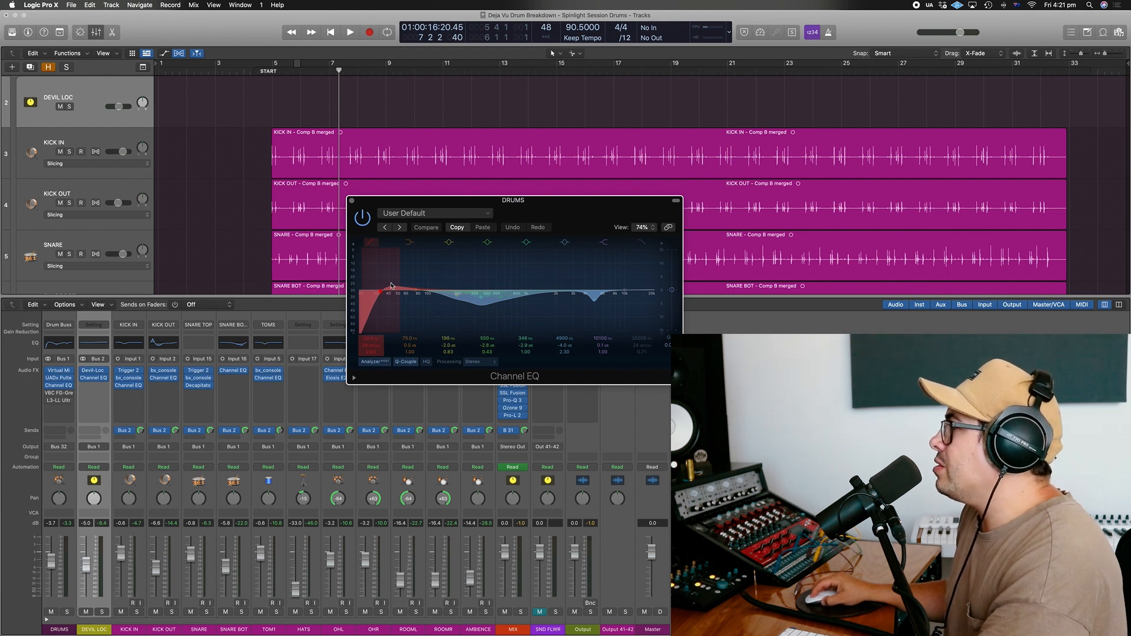
pyautogui.moveTo(579, 225); pyautogui.dragTo(784, 351)
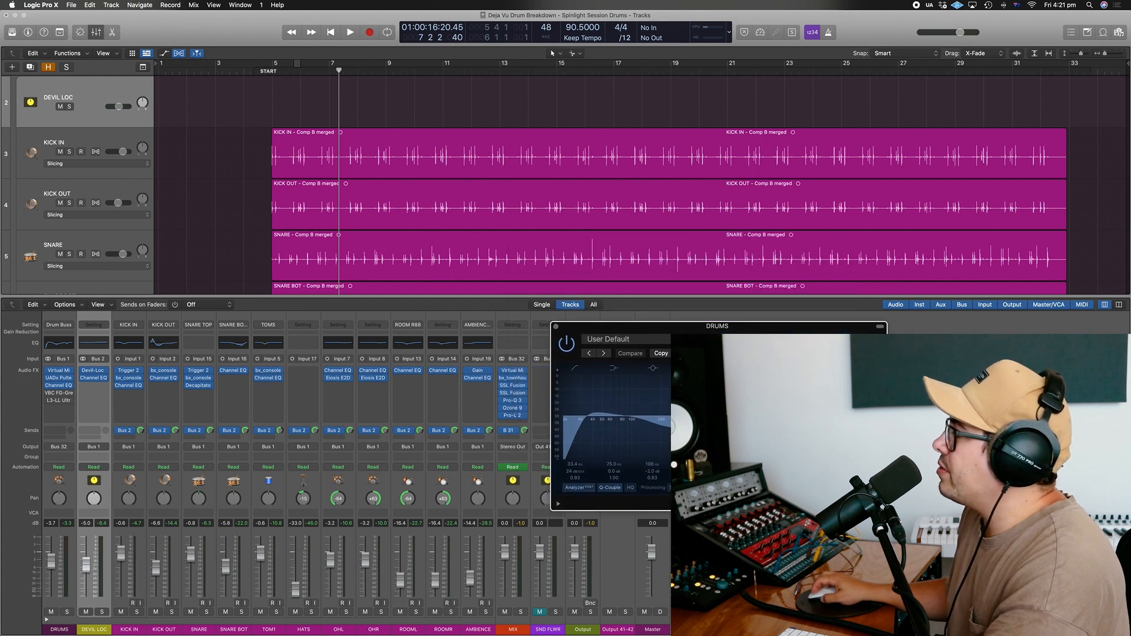
# Step: Play the full kit and bypass and re-enable the DRUMS bus Channel EQ twice to compare
pyautogui.press('space')
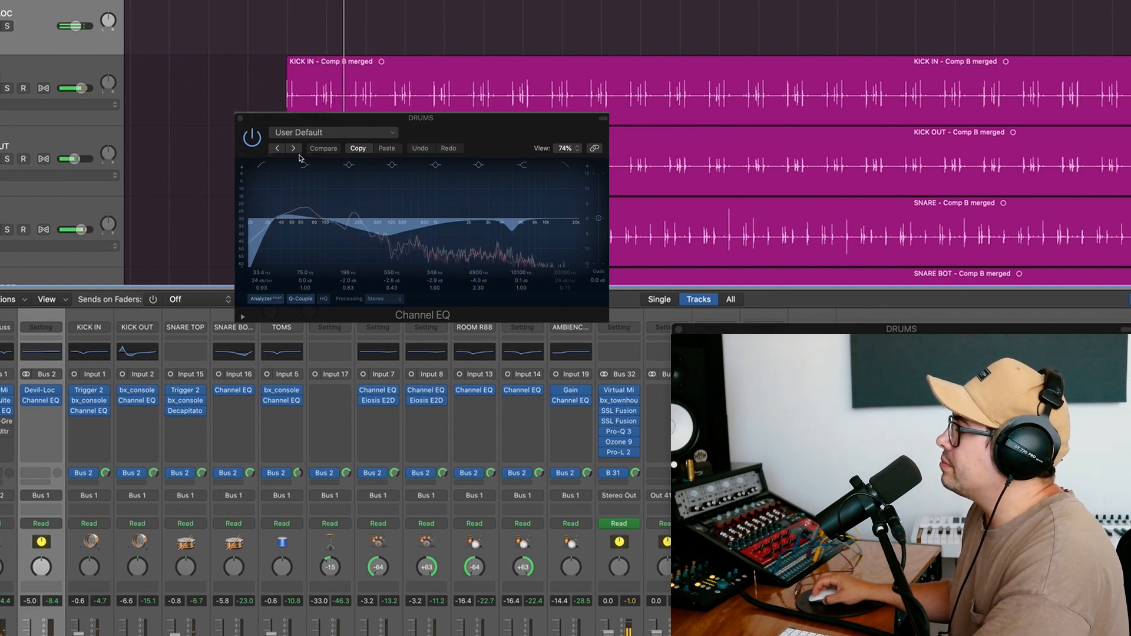
pyautogui.click(252, 139)
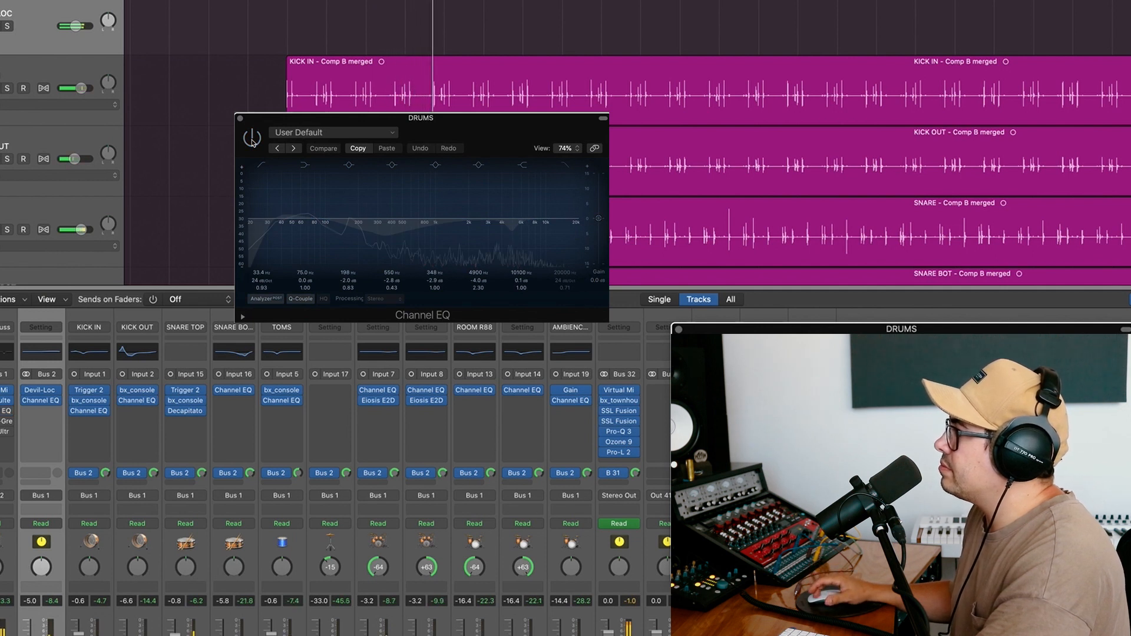
pyautogui.click(252, 139)
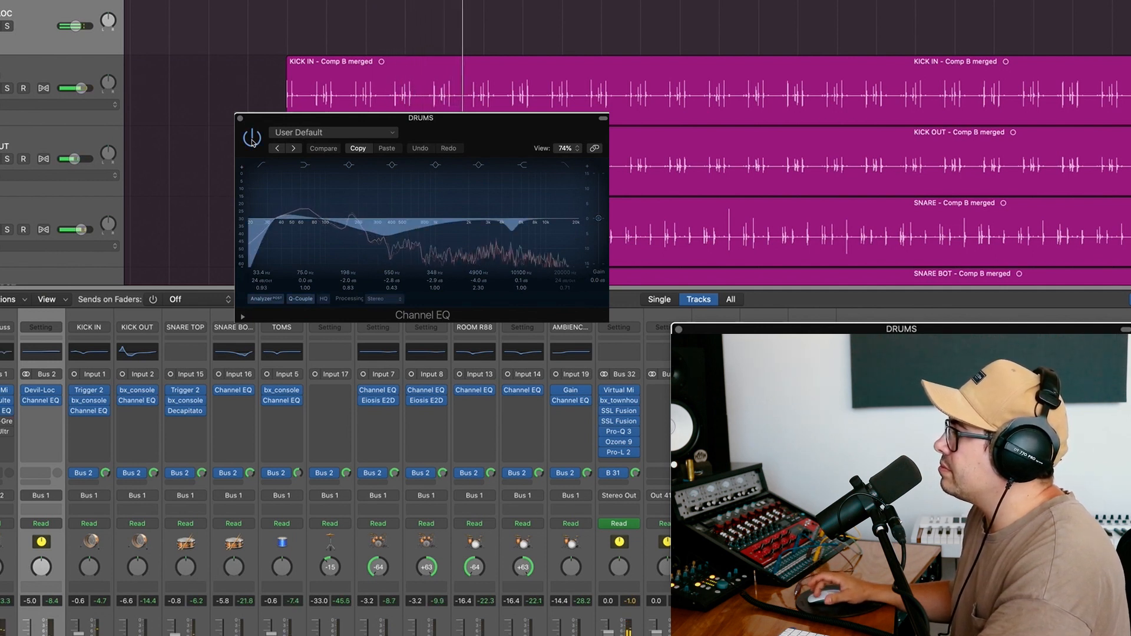
pyautogui.click(253, 140)
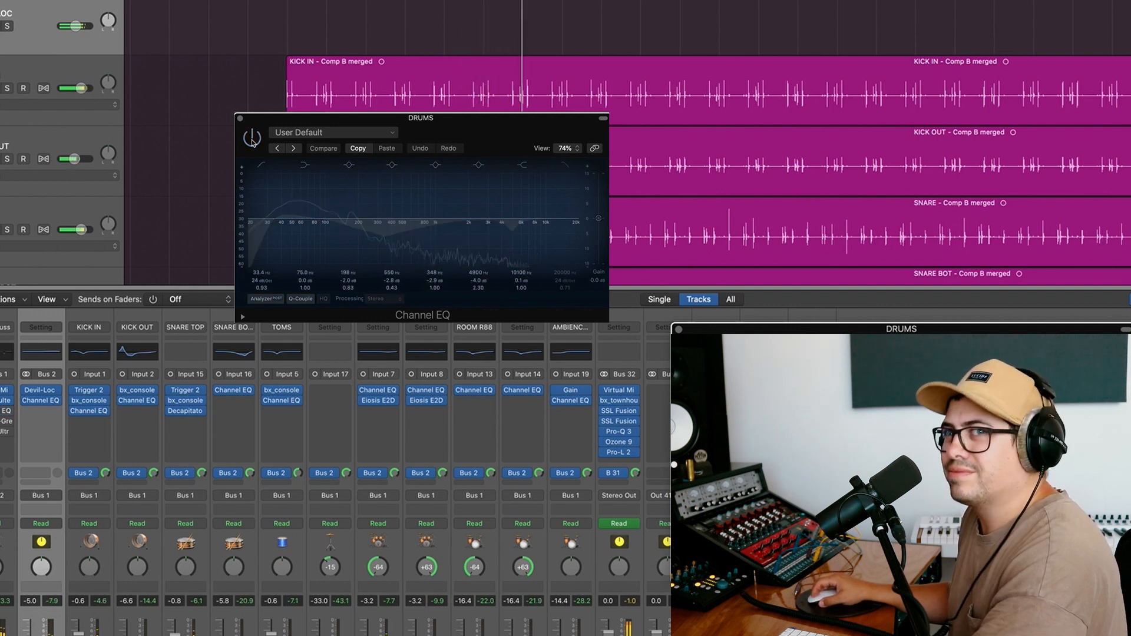
pyautogui.click(253, 139)
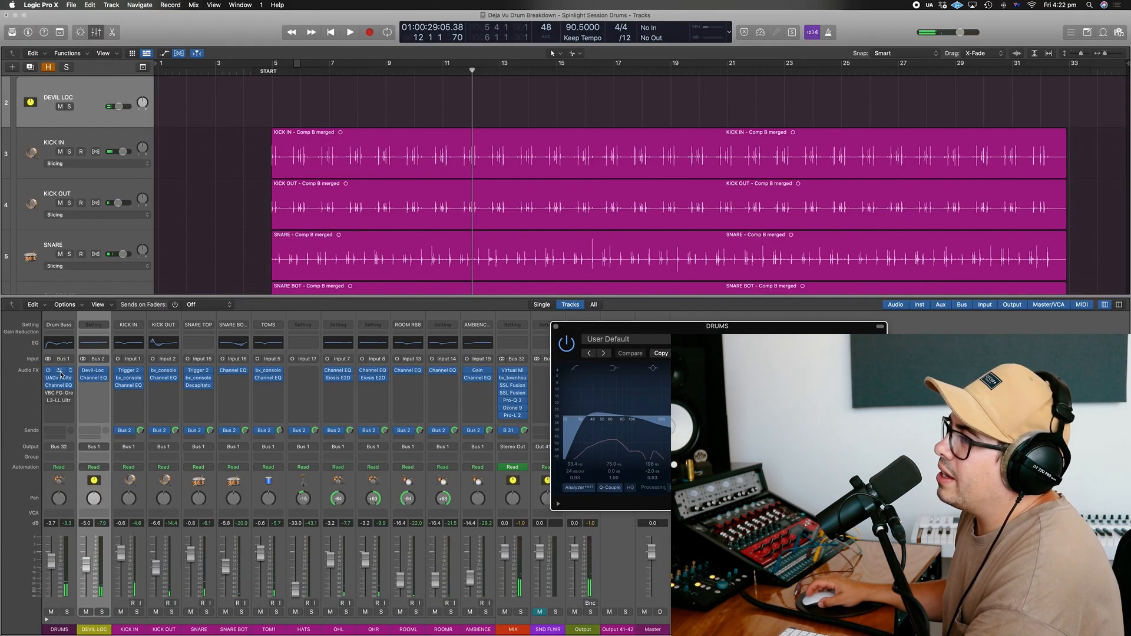
# Step: Switch on and open the VBC FG-Grey on the DRUMS bus, close the Channel EQ window and collapse the compressor's plugin header
pyautogui.click(52, 393)
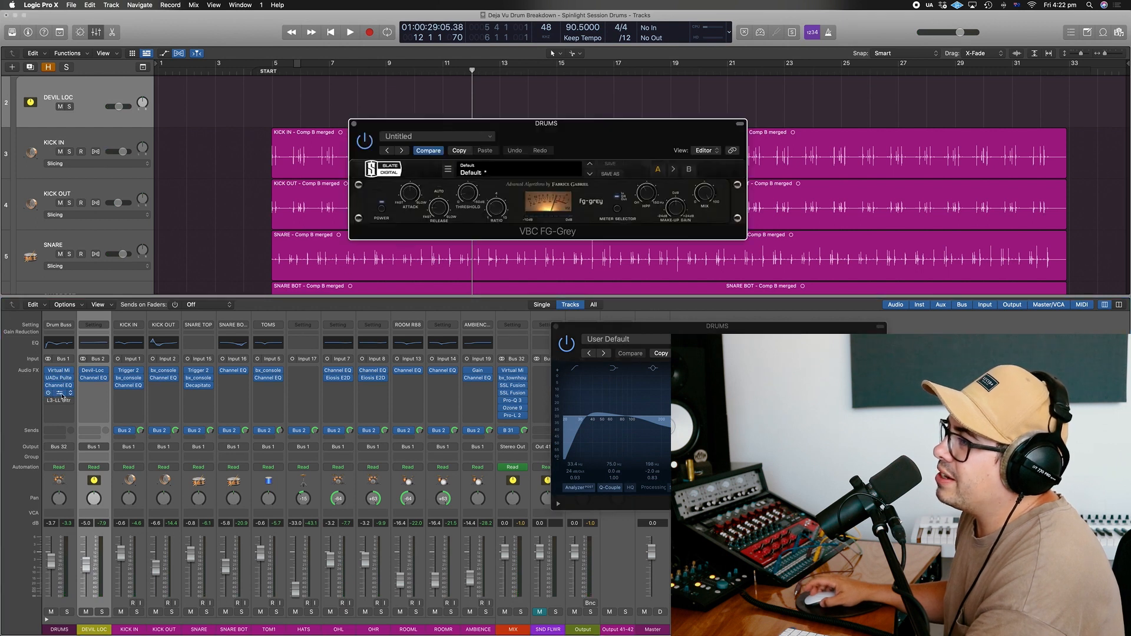
pyautogui.click(556, 326)
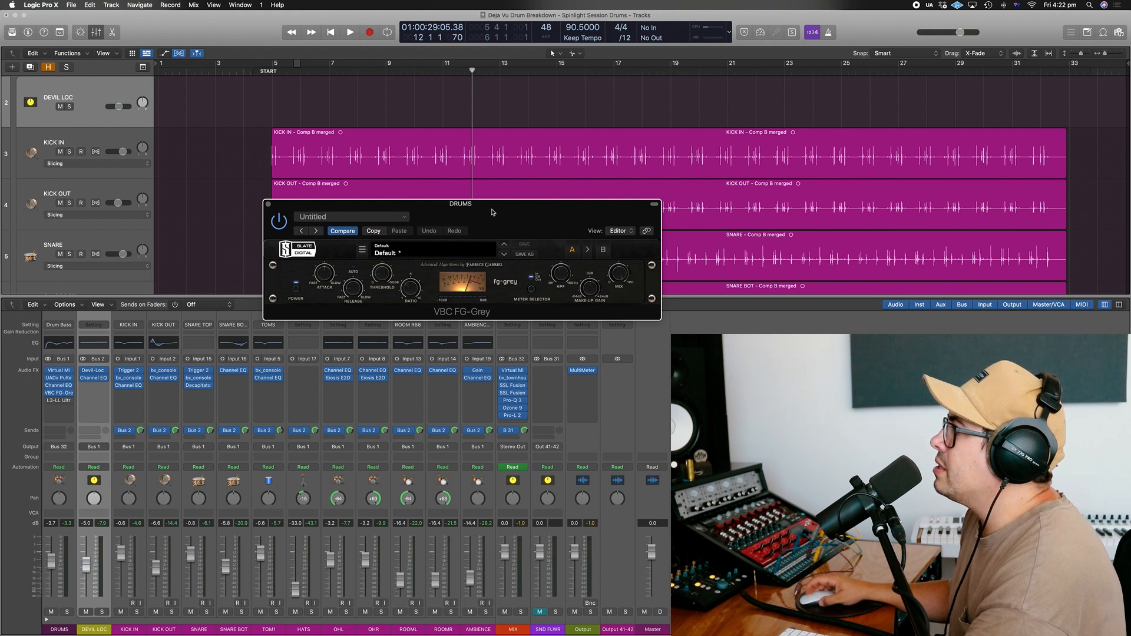
pyautogui.moveTo(493, 212); pyautogui.dragTo(577, 266)
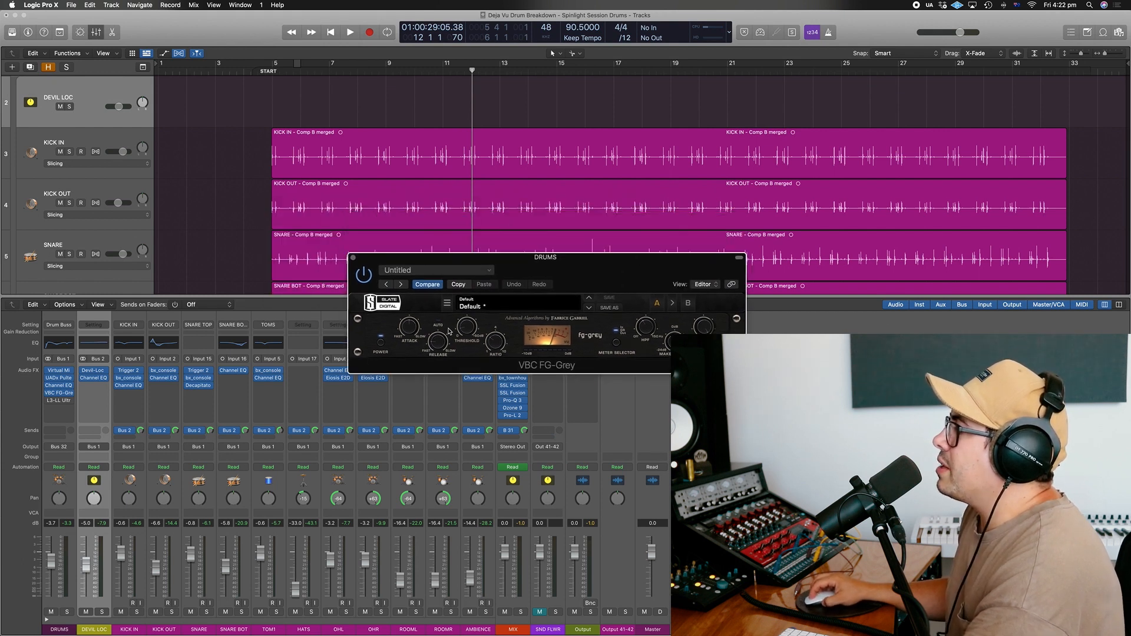
pyautogui.moveTo(602, 265); pyautogui.dragTo(452, 158)
pyautogui.click(590, 150)
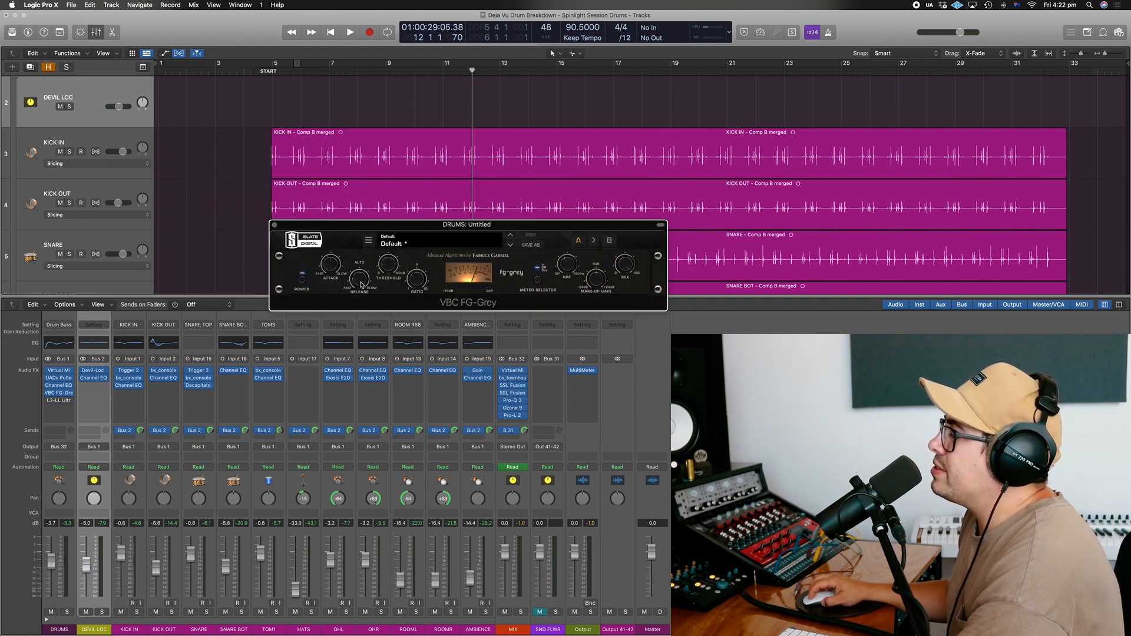
# Step: Examine the FG-Grey's release, ratio and HPF settings and audition the full kit through the compressor
pyautogui.moveTo(361, 281)
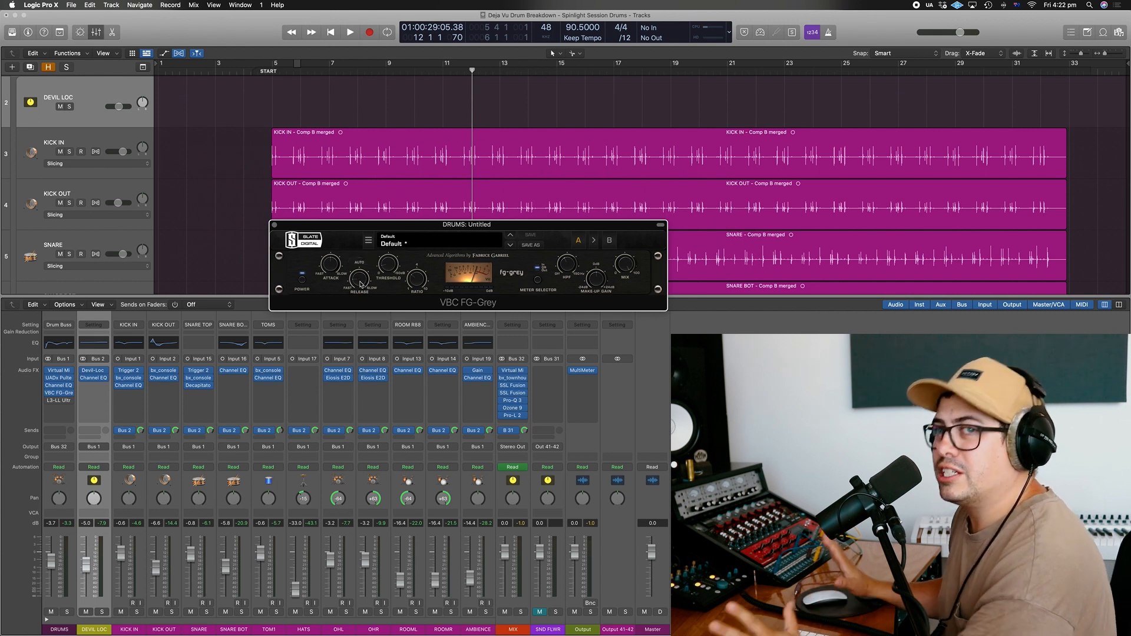
pyautogui.moveTo(423, 277)
pyautogui.moveTo(573, 270)
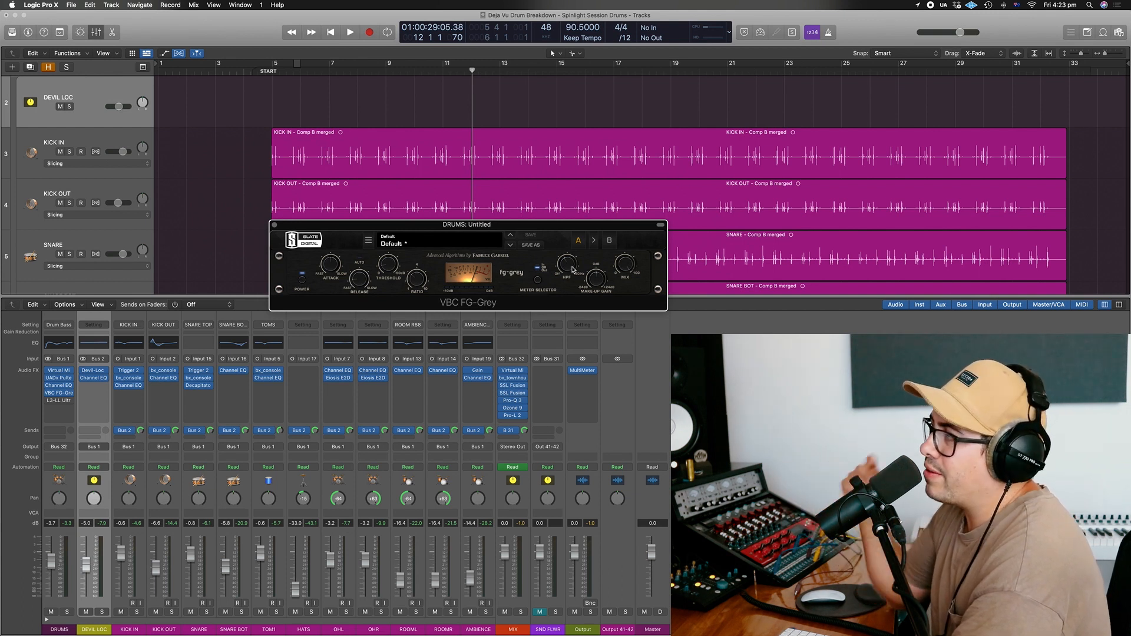
pyautogui.press('space')
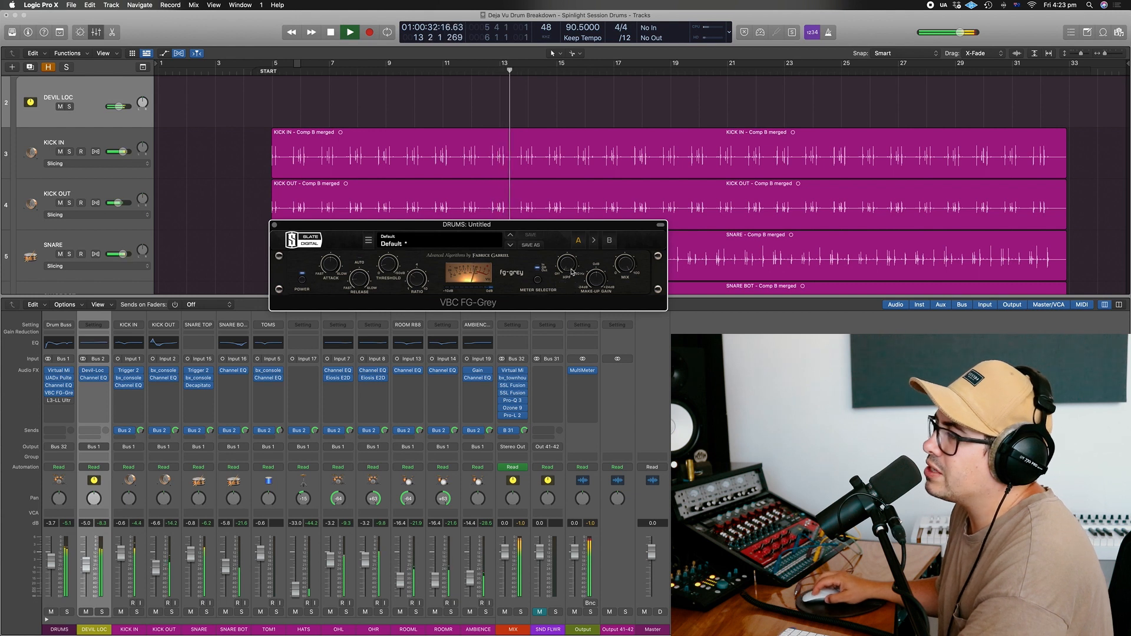
pyautogui.moveTo(572, 273); pyautogui.dragTo(580, 232)
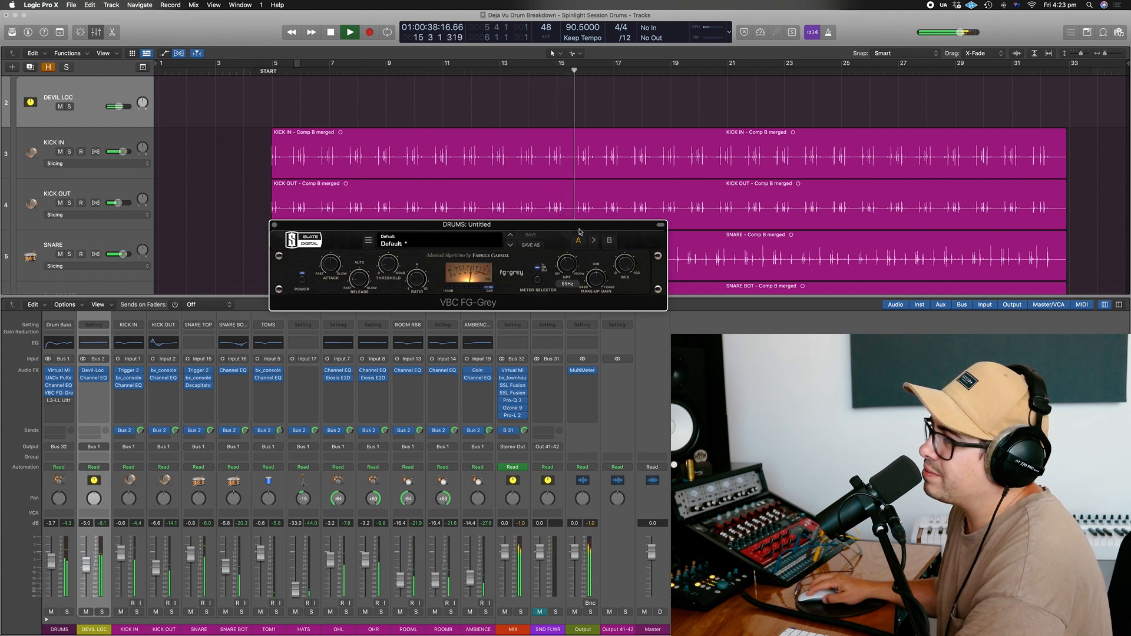
pyautogui.press('space')
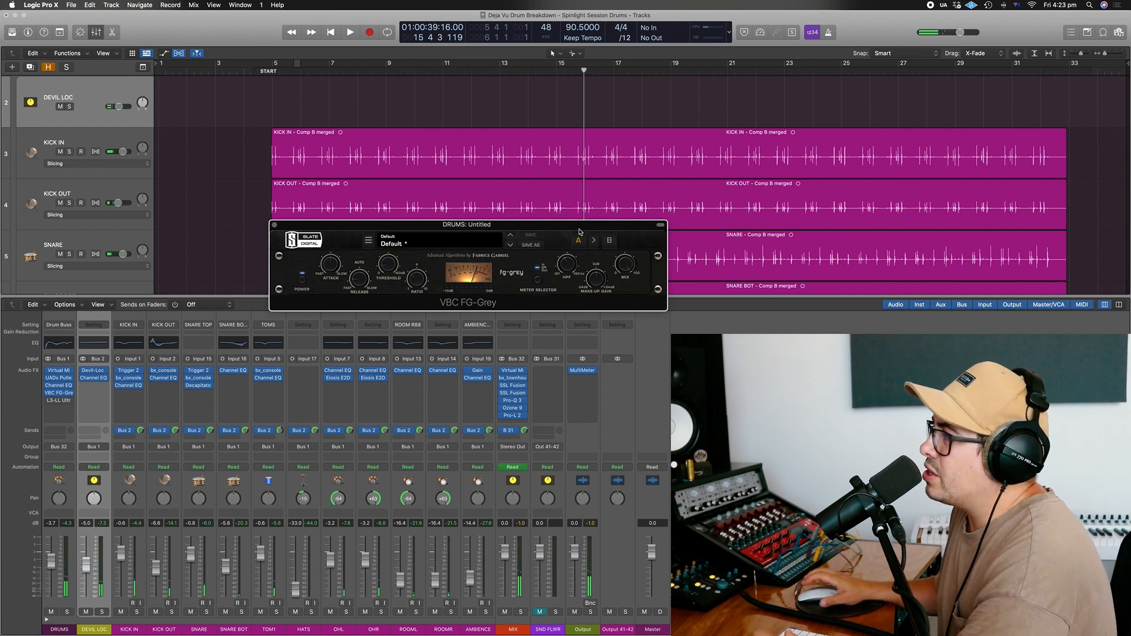
# Step: Switch on the L3-LL Ultramaximizer on the DRUMS bus in place of the FG-Grey window, auditioning from START and linking Threshold and Out Ceiling
pyautogui.click(275, 227)
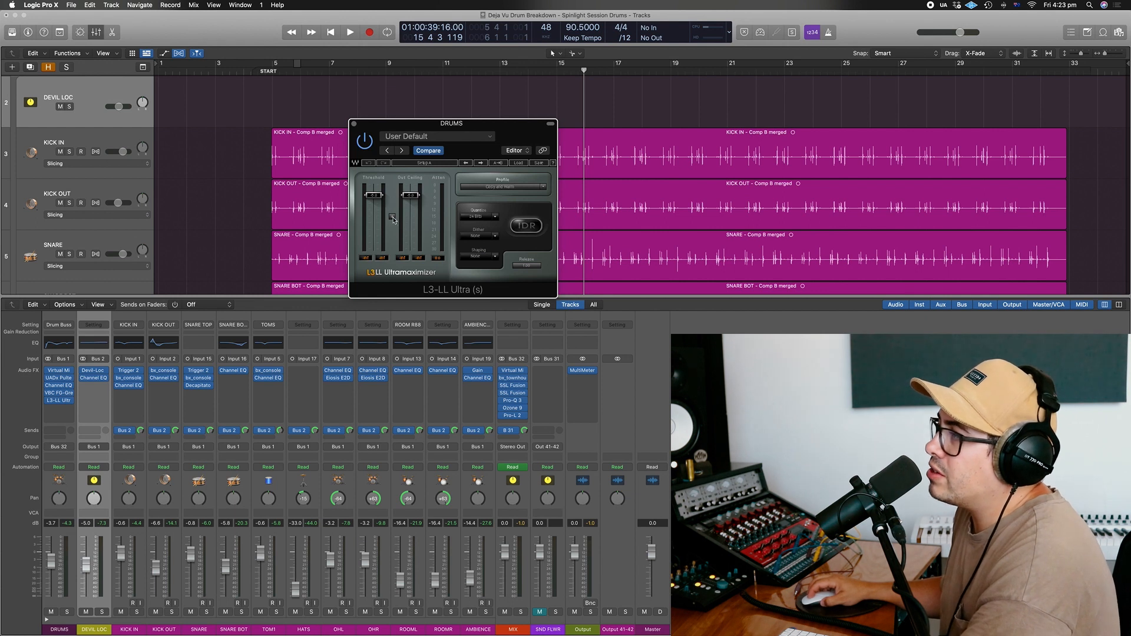
pyautogui.press('space')
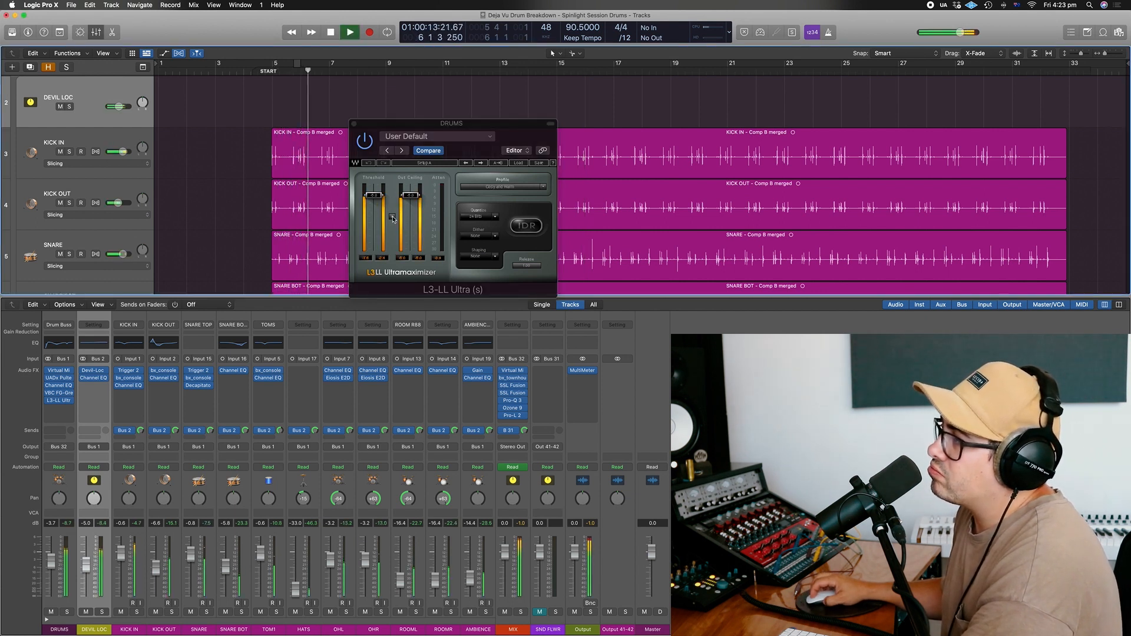
pyautogui.click(392, 218)
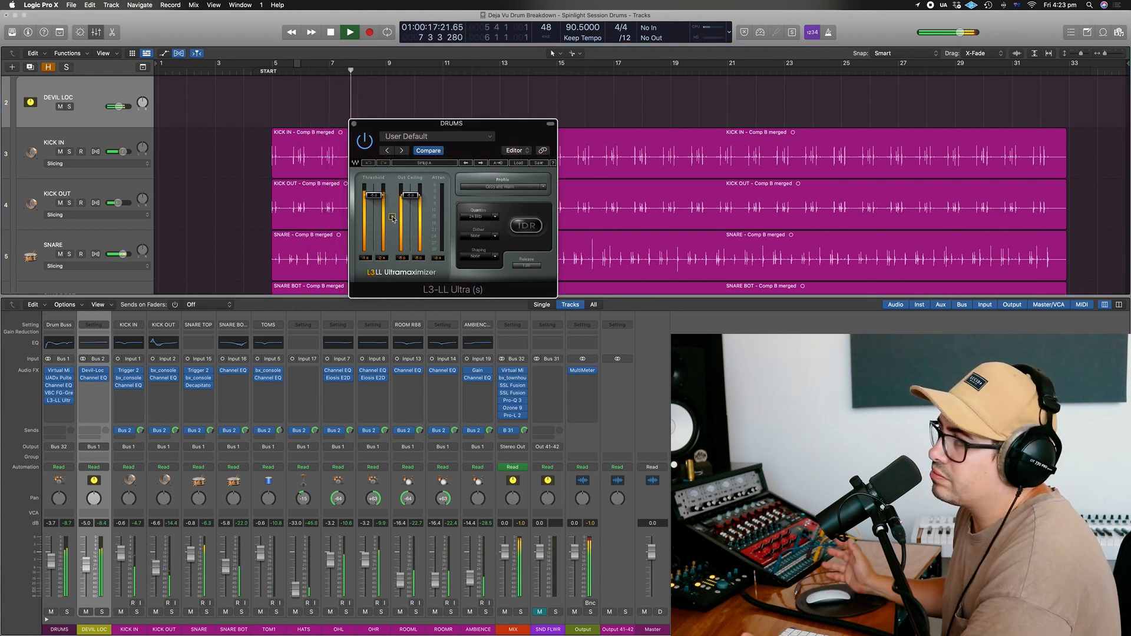
pyautogui.press('space')
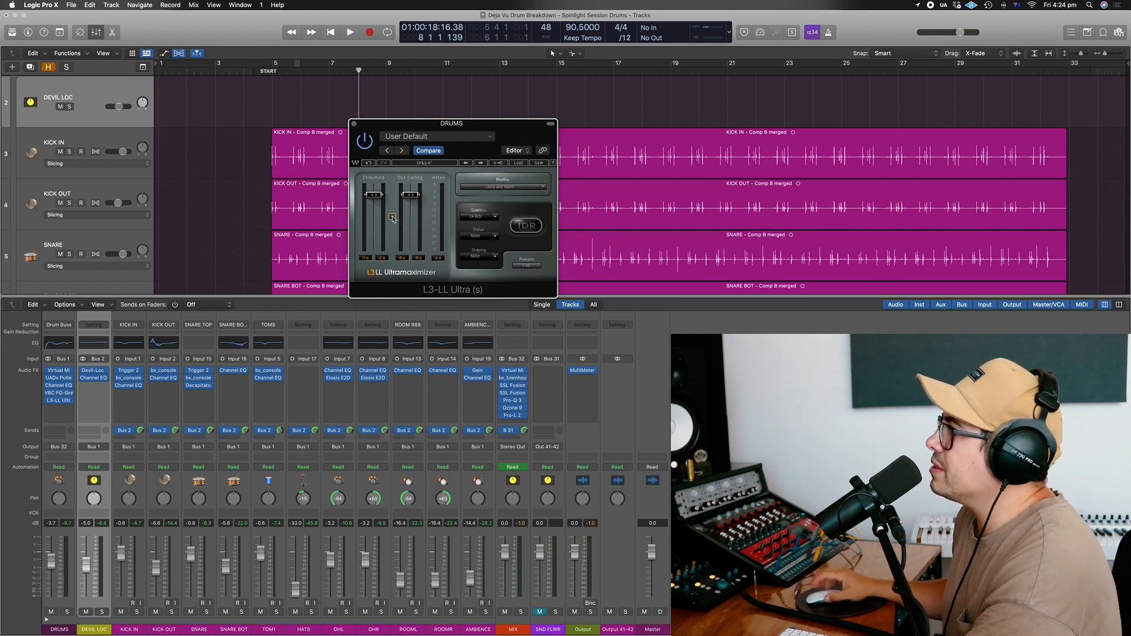
pyautogui.moveTo(358, 122); pyautogui.dragTo(438, 109)
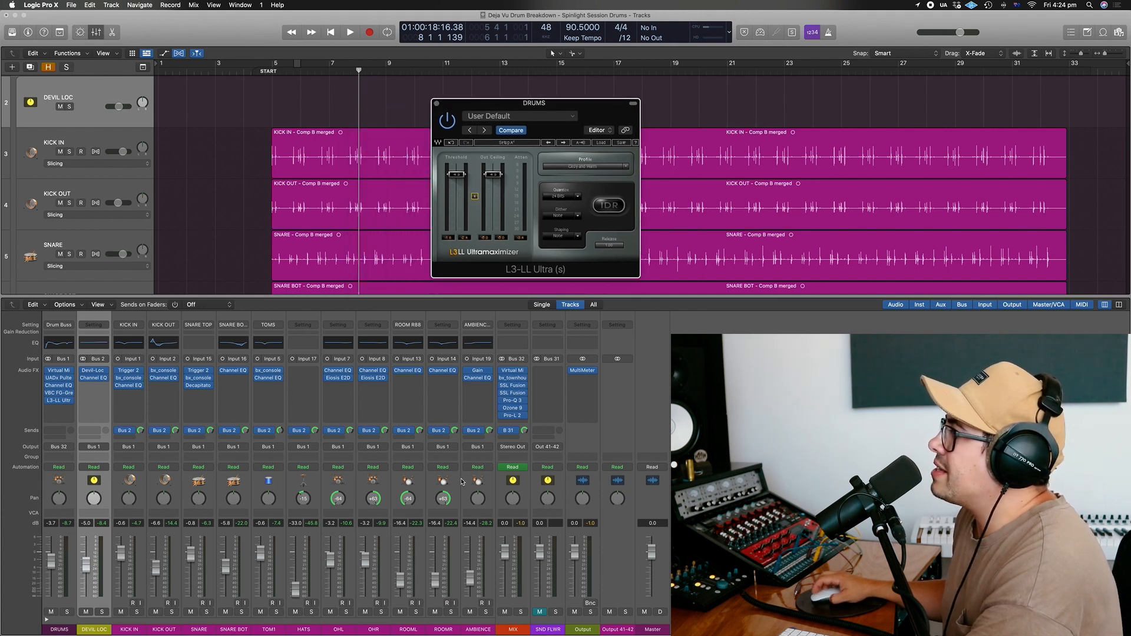
# Step: Review the Pultec EQP-1A on the DRUMS bus and the Devil-Loc Deluxe on DEVIL LOC, and close all plugin windows
pyautogui.moveTo(475, 480); pyautogui.dragTo(39, 482)
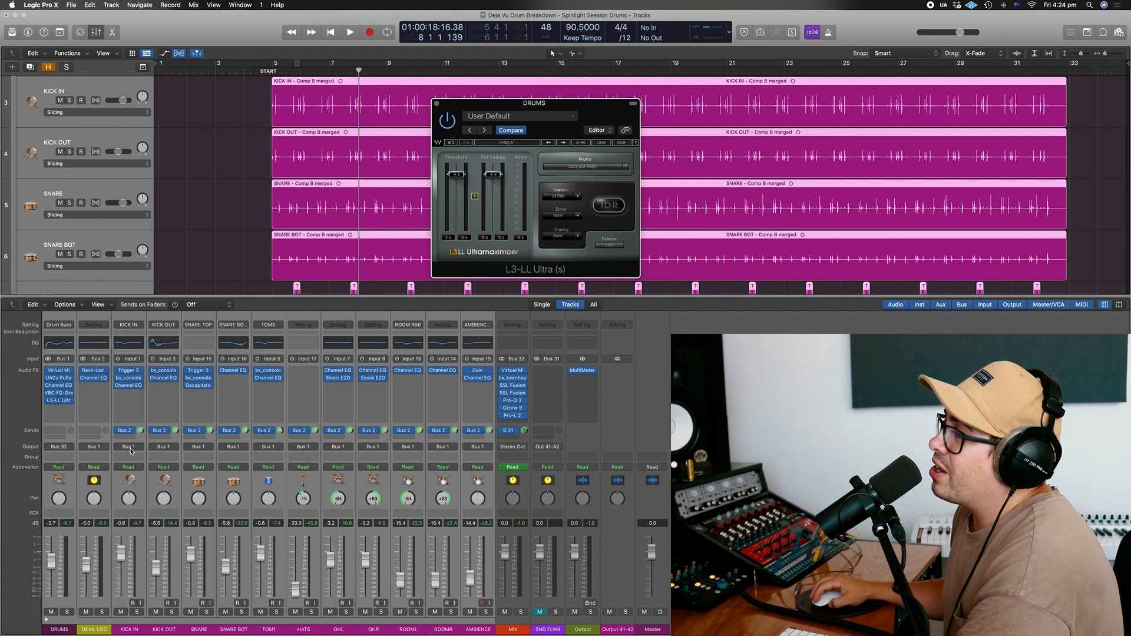
pyautogui.click(98, 480)
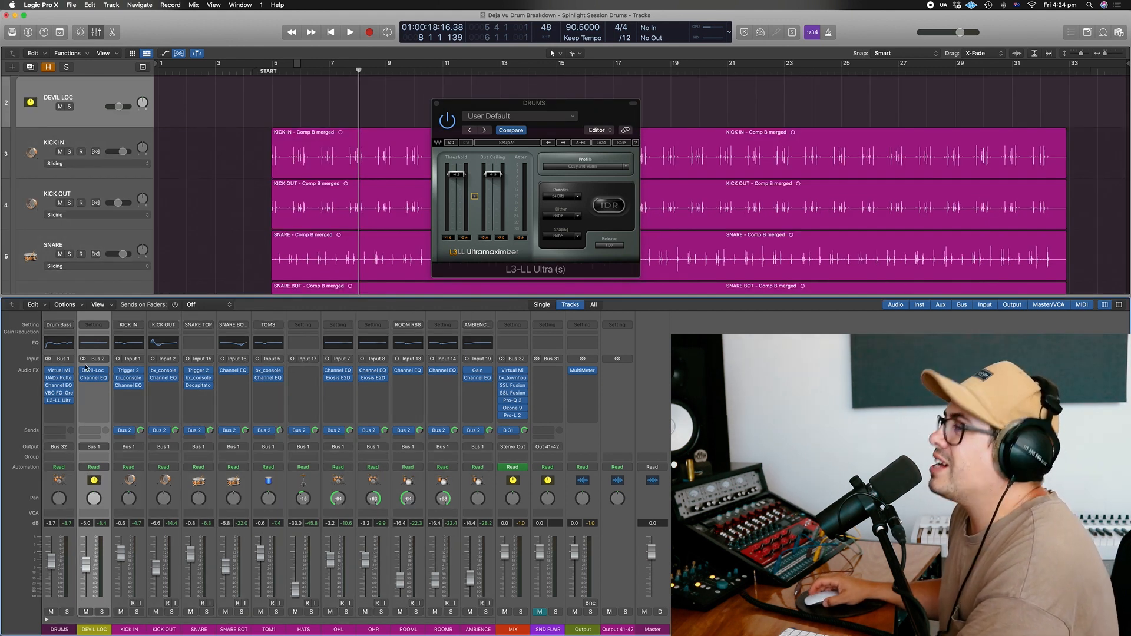
pyautogui.click(59, 378)
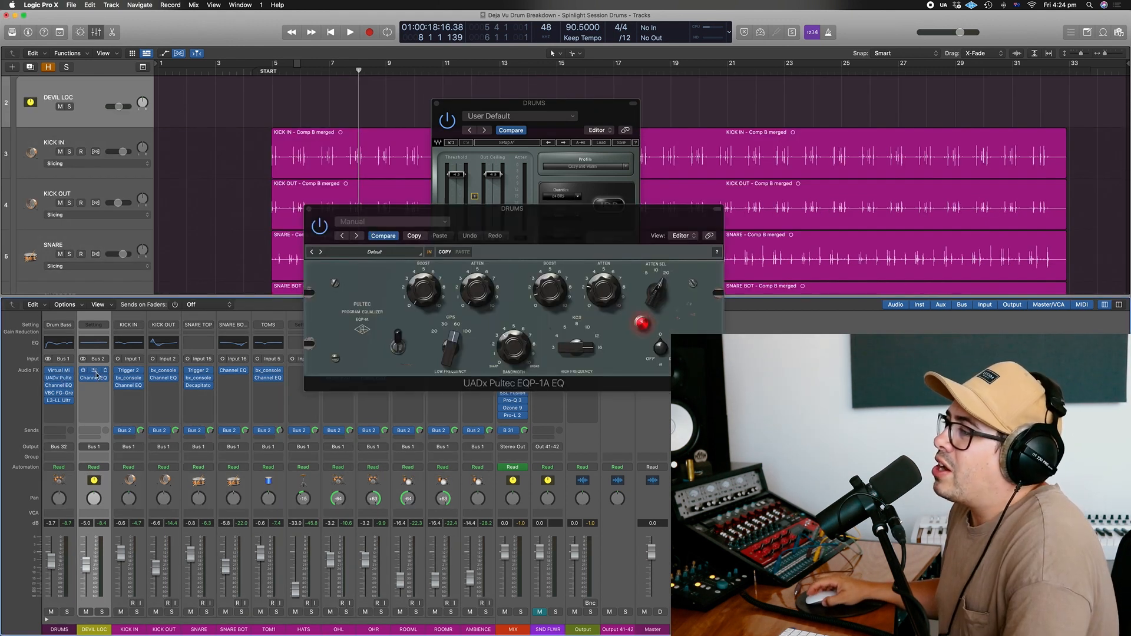
pyautogui.click(94, 371)
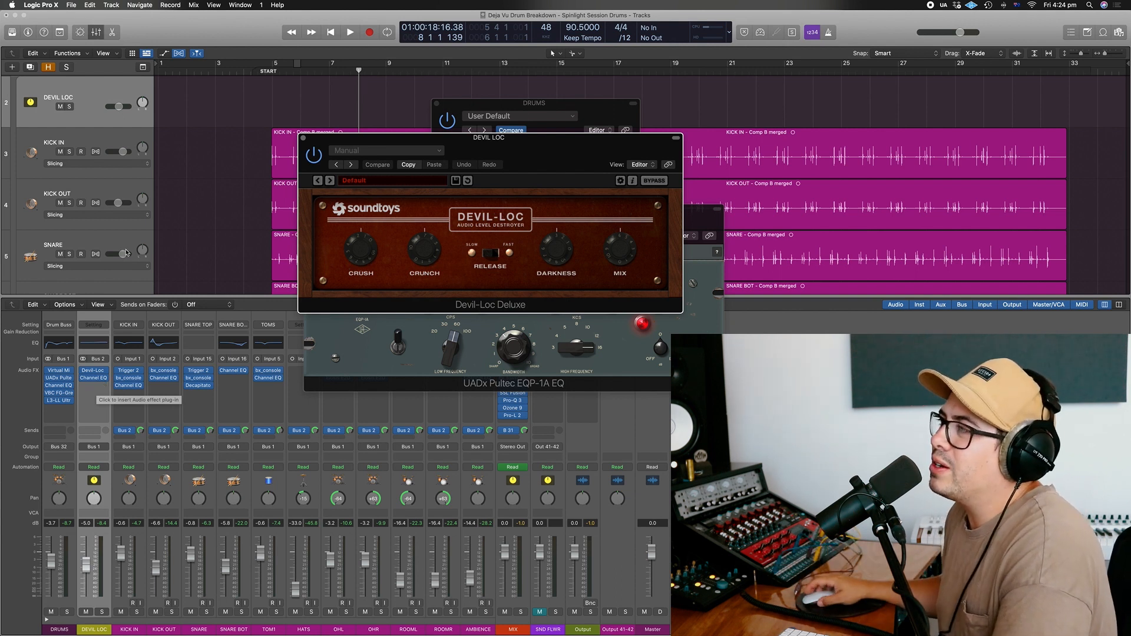
pyautogui.moveTo(331, 142); pyautogui.dragTo(385, 269)
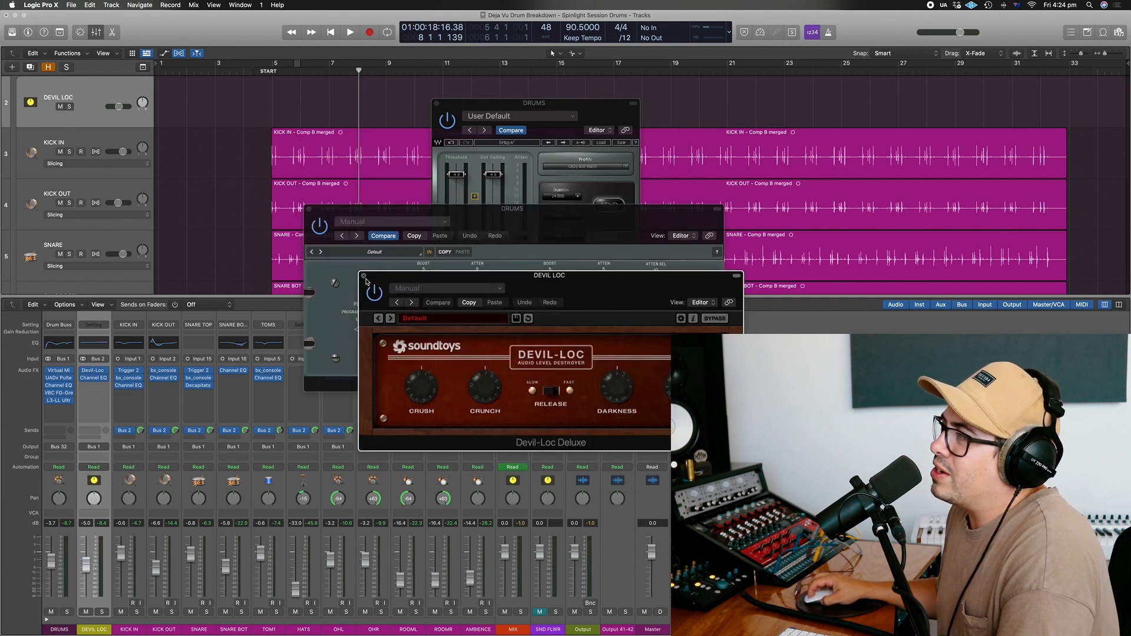
pyautogui.click(364, 276)
pyautogui.keyDown('alt'); pyautogui.click(310, 211); pyautogui.keyUp('alt')
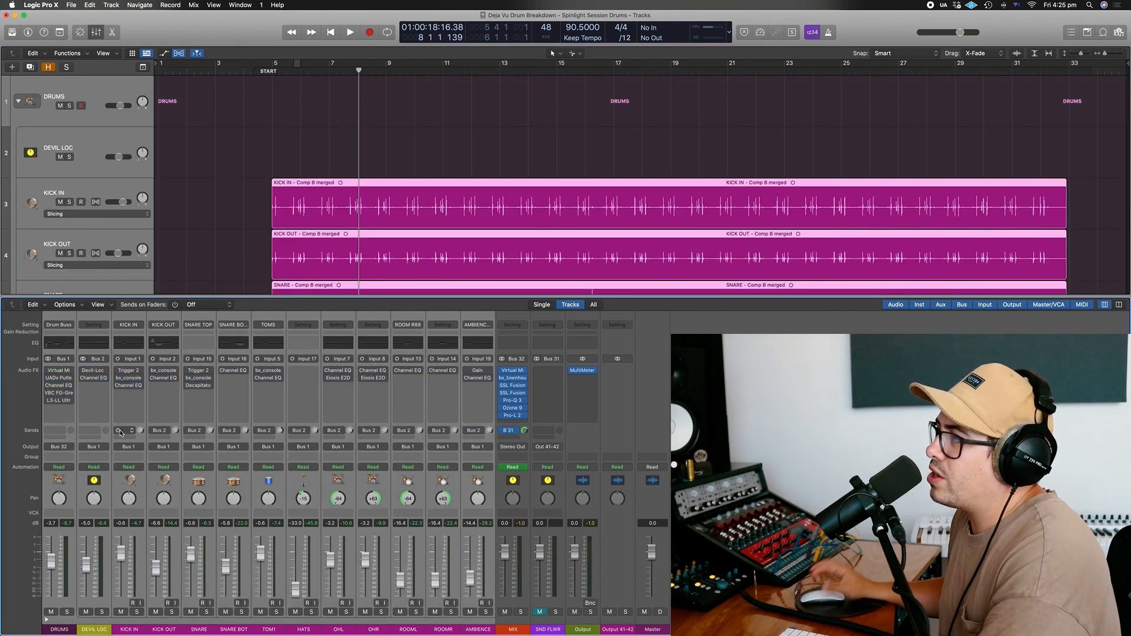
# Step: Audition the kit with all drum plugins and sends bypassed, and re-enable the Bus 2 sends, the DEVIL LOC plugins and the first DRUMS plugin
pyautogui.press('space')
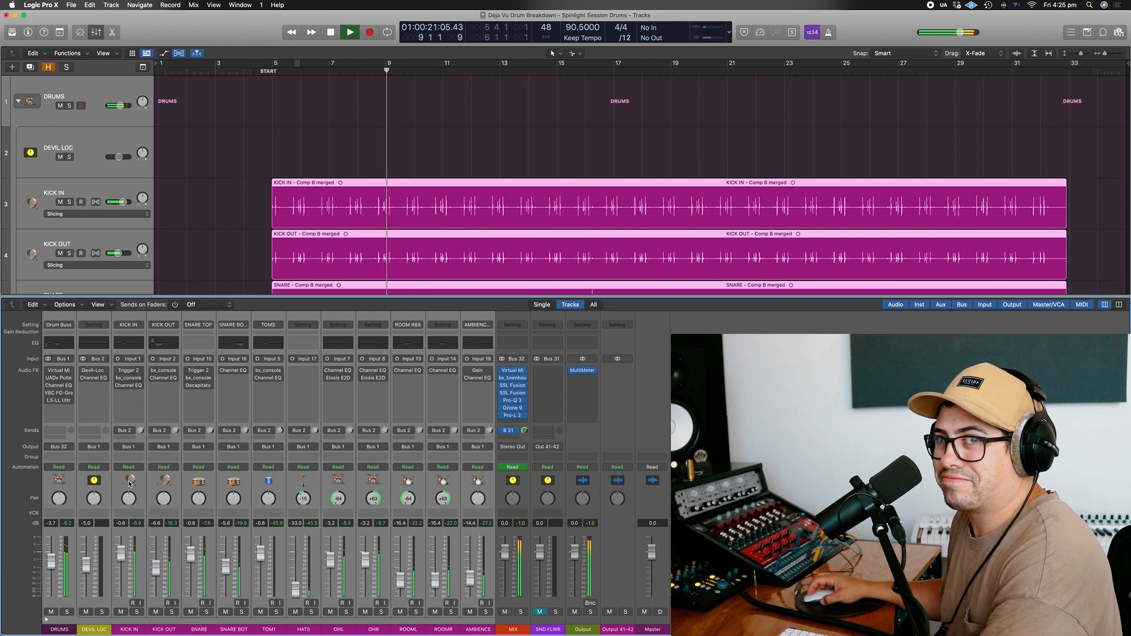
pyautogui.press('space')
pyautogui.click(95, 481)
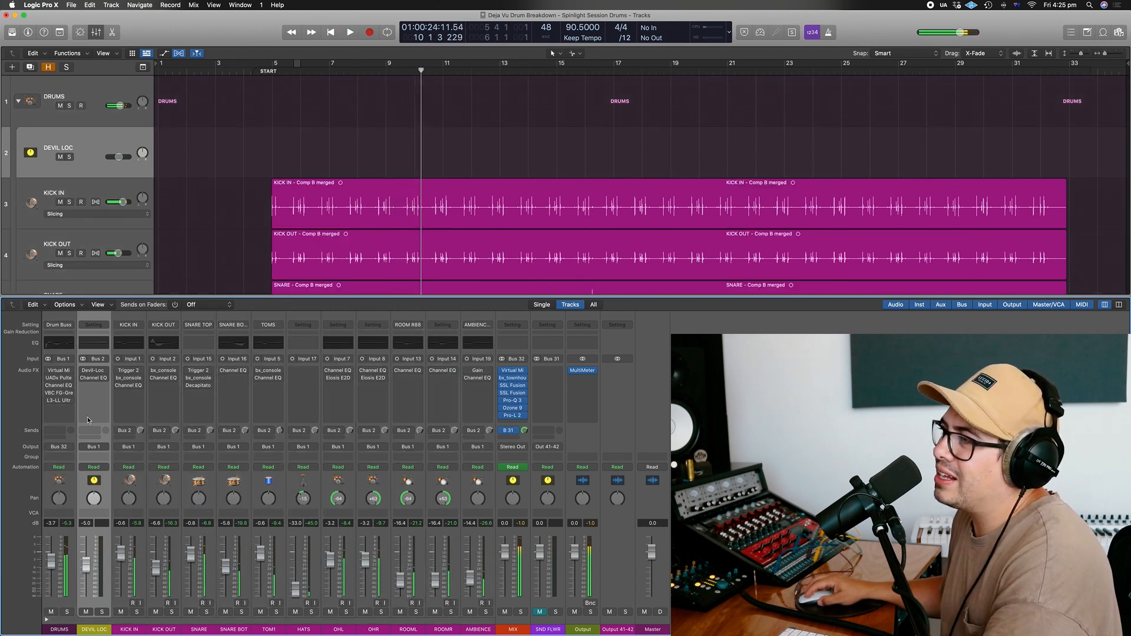
pyautogui.press('super+a')
pyautogui.press('space')
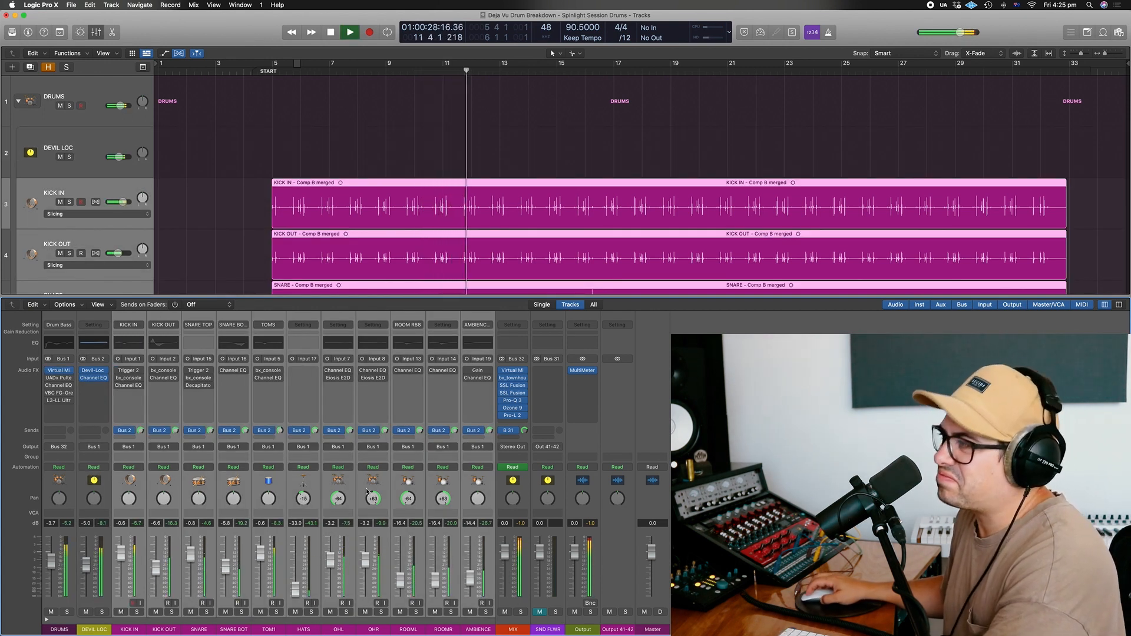
# Step: Select the channels from AMBIENCE across to DRUMS, re-enable all their plugins and audition the fully processed kit
pyautogui.moveTo(476, 481); pyautogui.dragTo(66, 431)
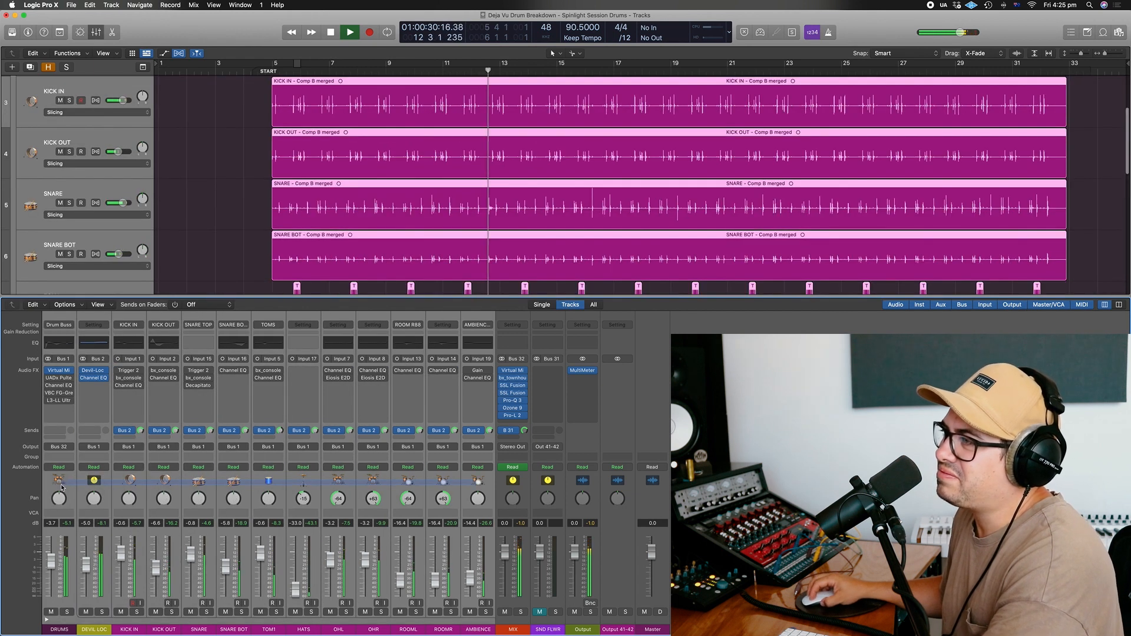
pyautogui.press('space')
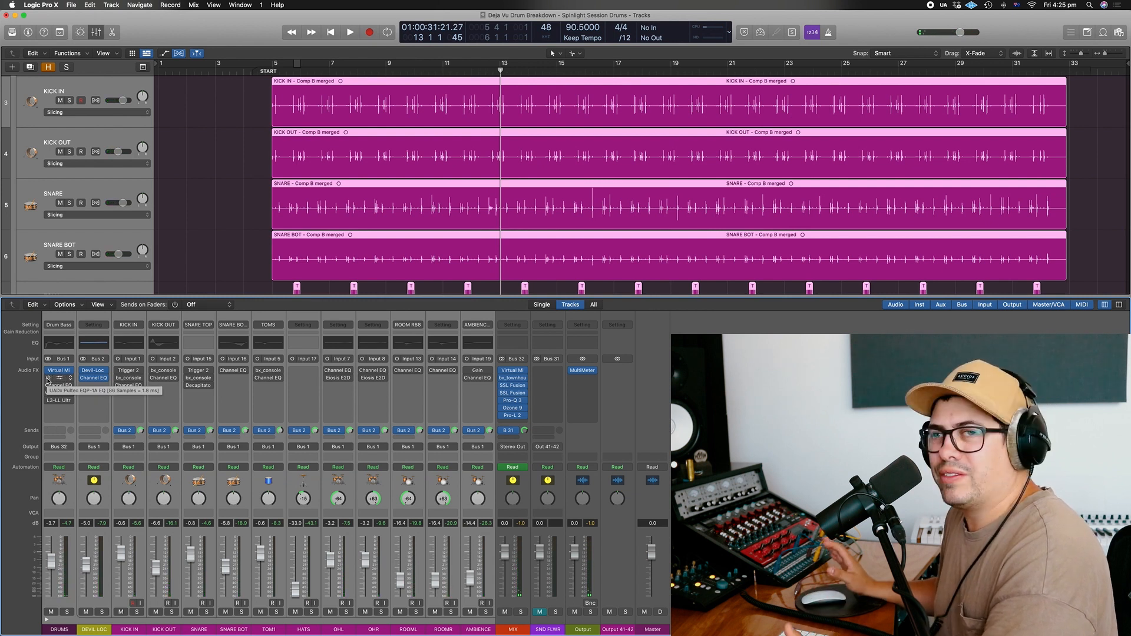
pyautogui.press('space')
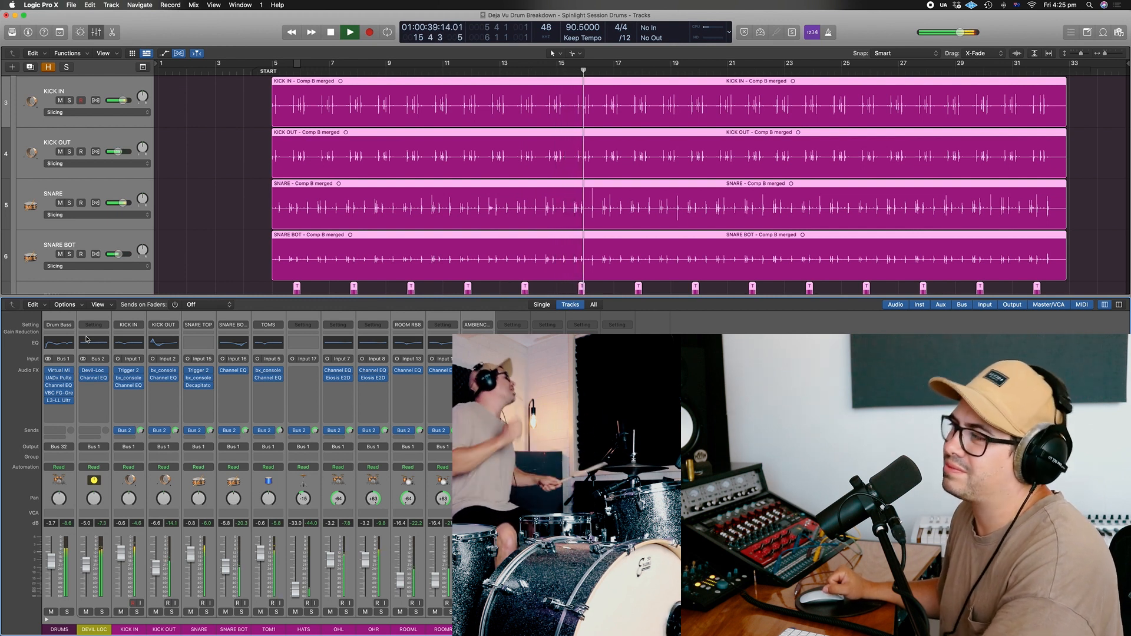
pyautogui.press('space')
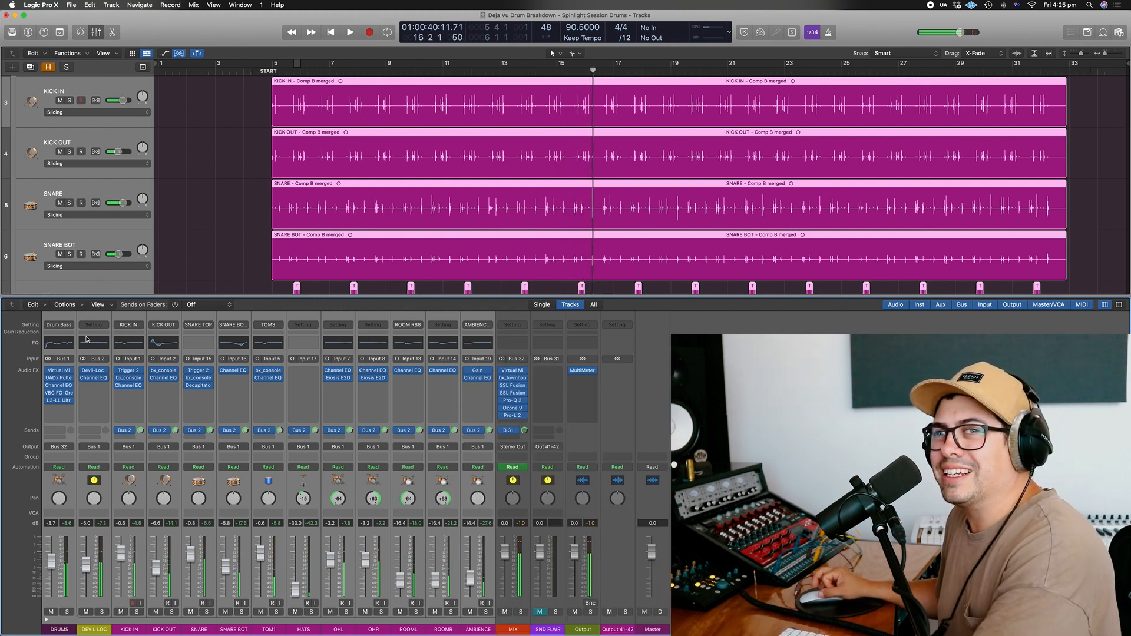